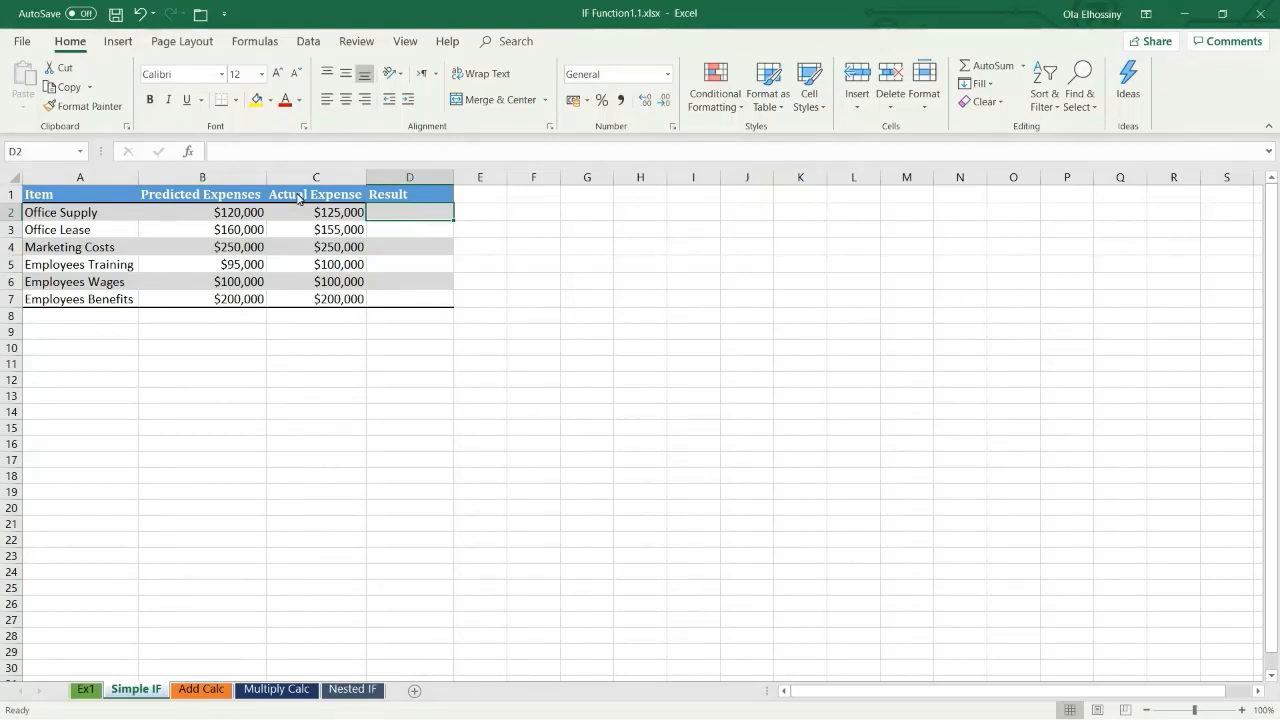
# Step: Insert the IF function into cell D2, choosing it from the Most Recently Used function category
pyautogui.click(189, 152)
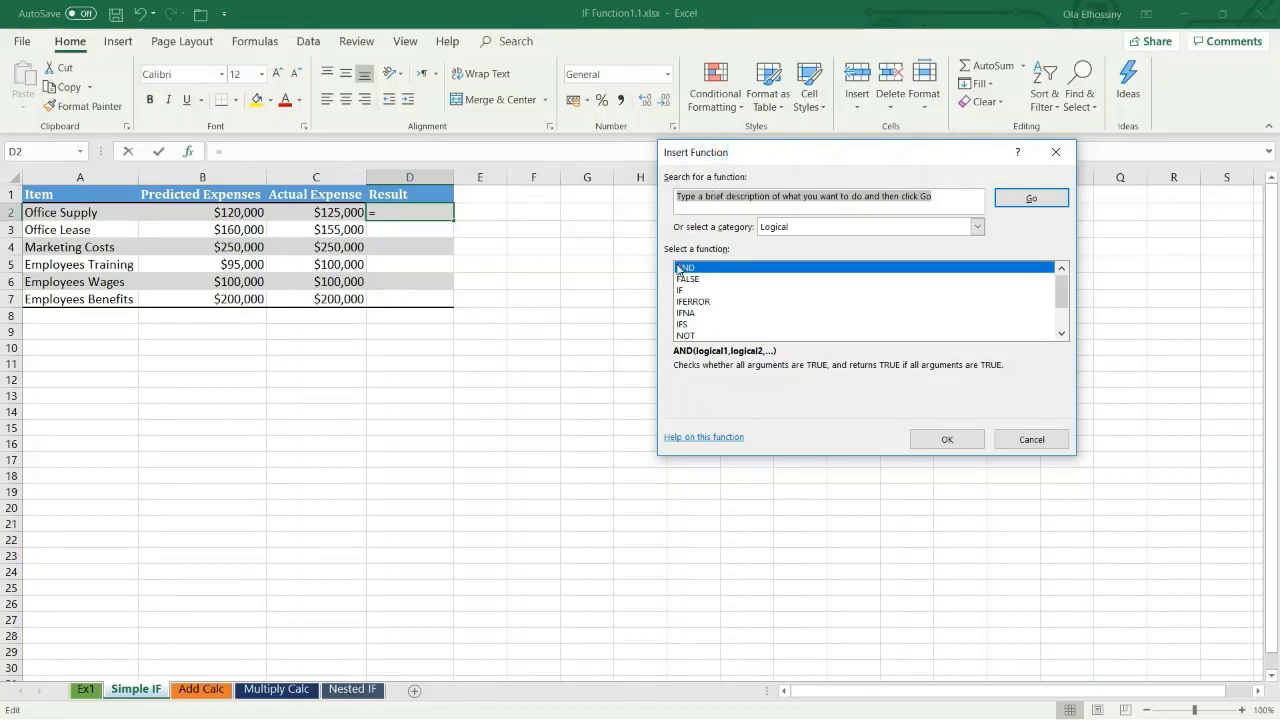
pyautogui.click(975, 230)
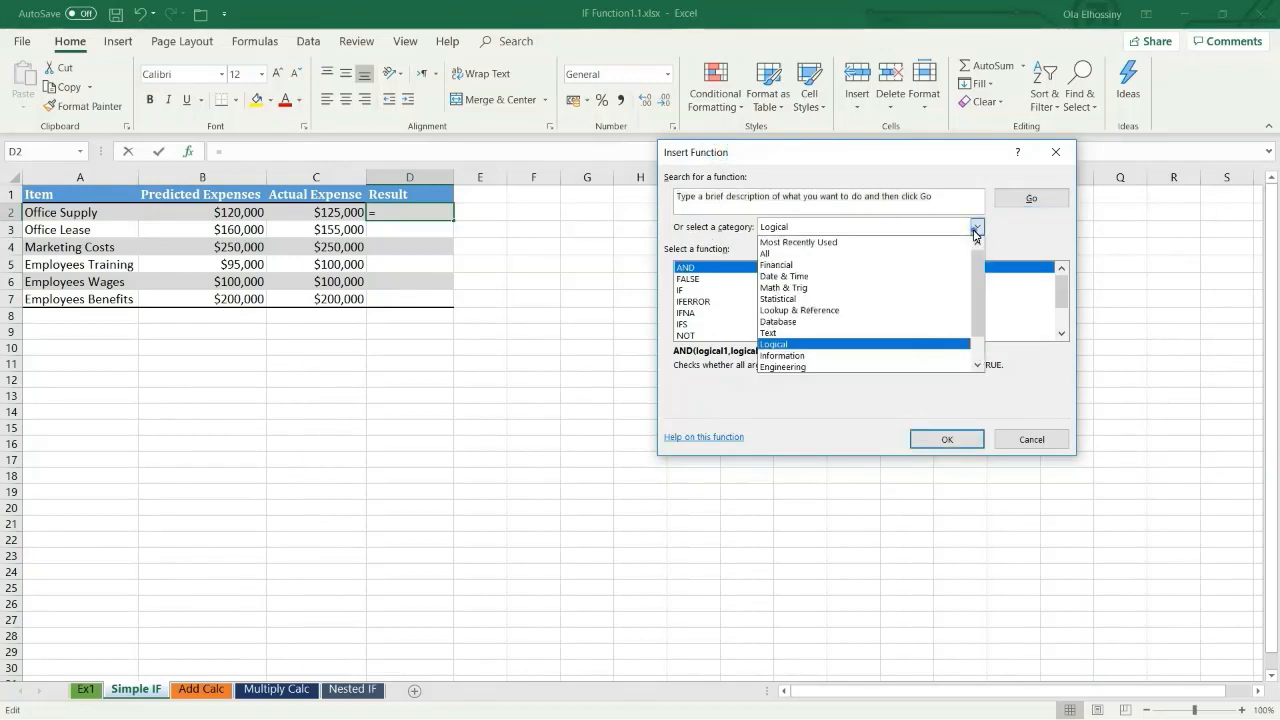
pyautogui.click(822, 345)
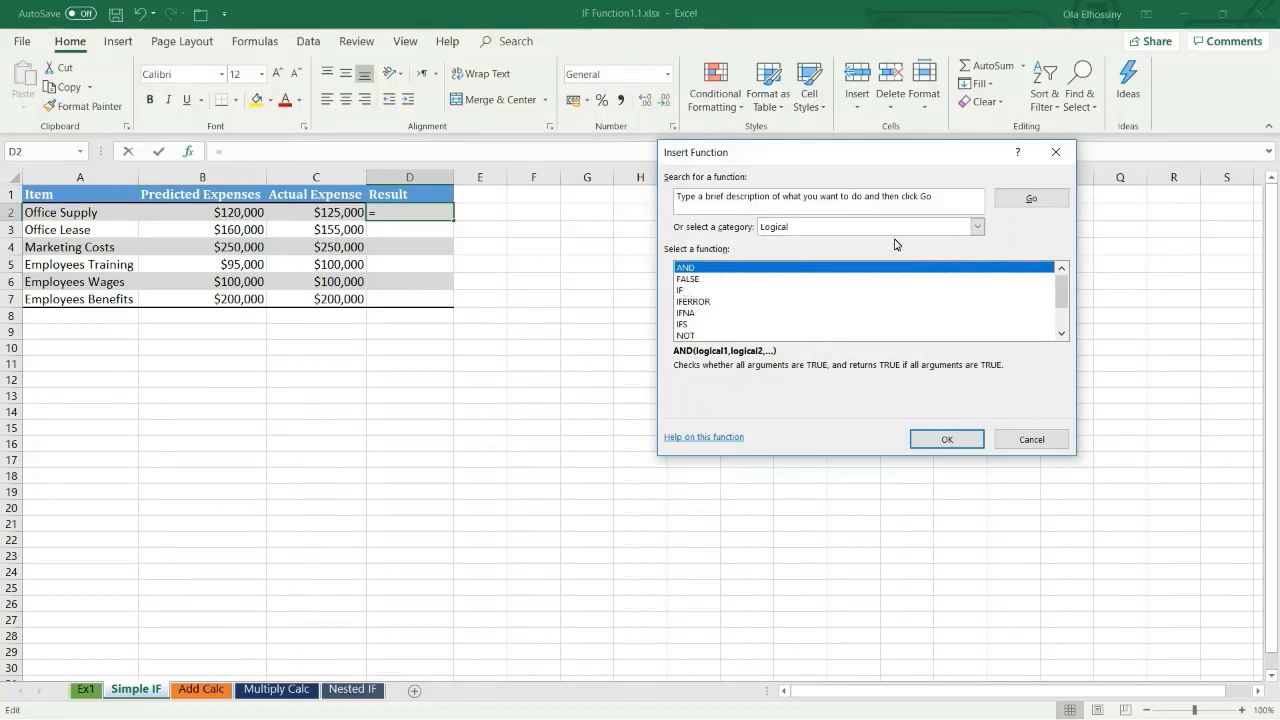
pyautogui.click(978, 227)
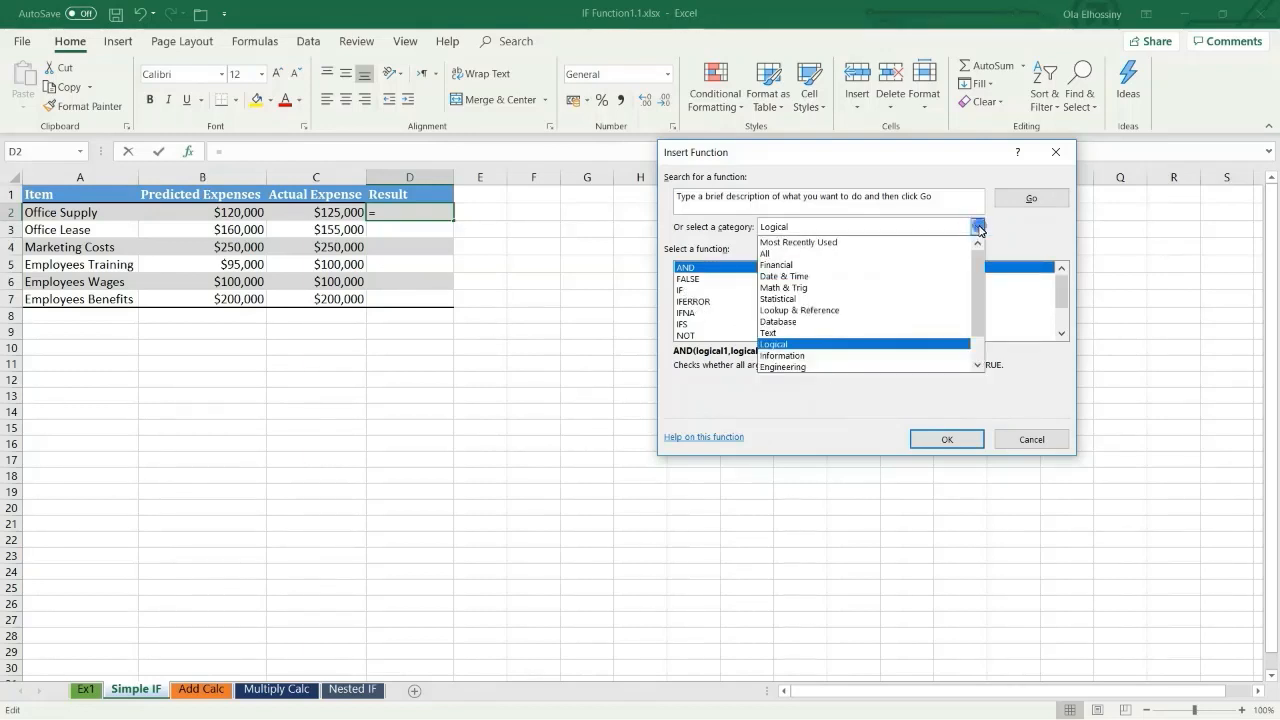
pyautogui.click(825, 243)
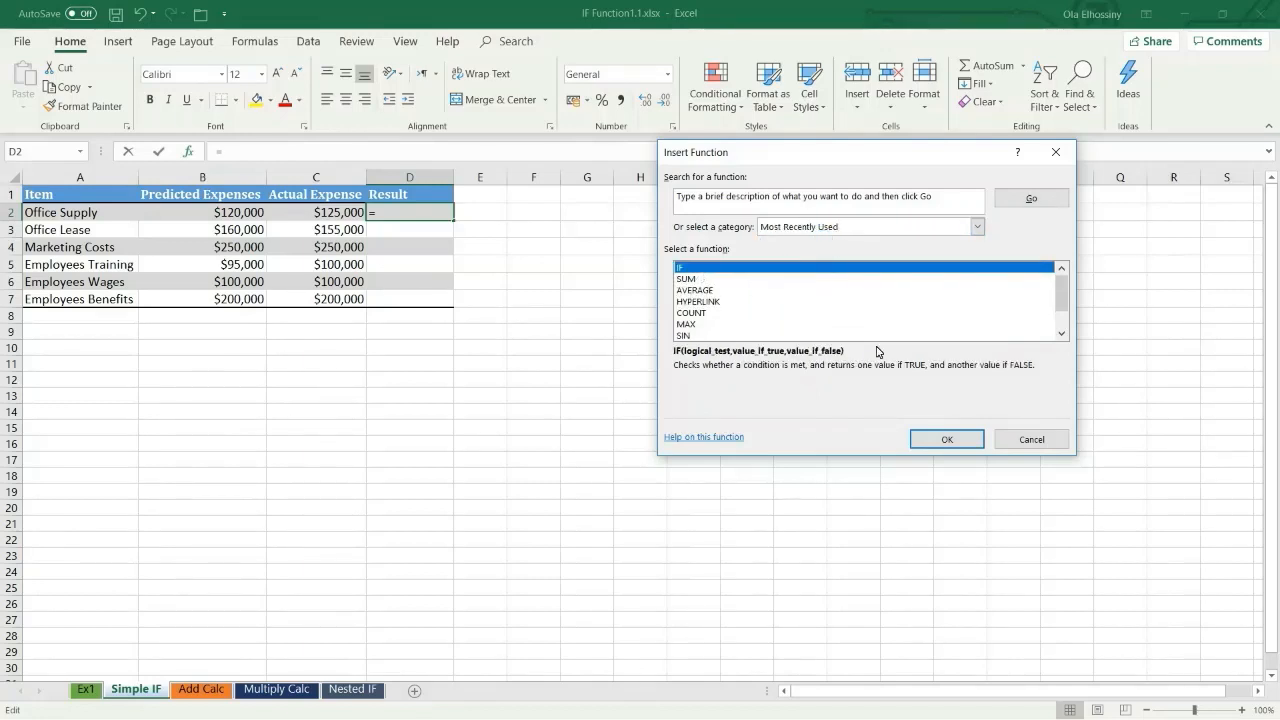
pyautogui.click(928, 436)
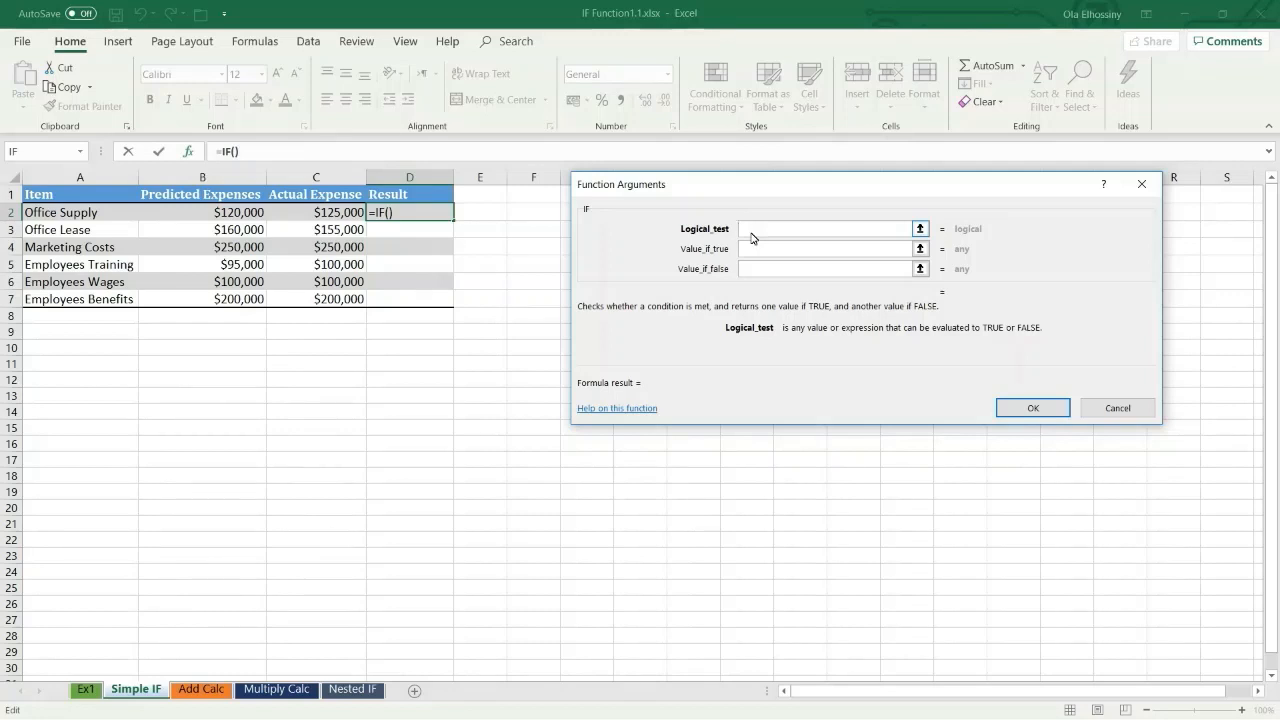
# Step: Set the logical test of the IF function to C2>B2, comparing actual with predicted expenses
pyautogui.click(340, 214)
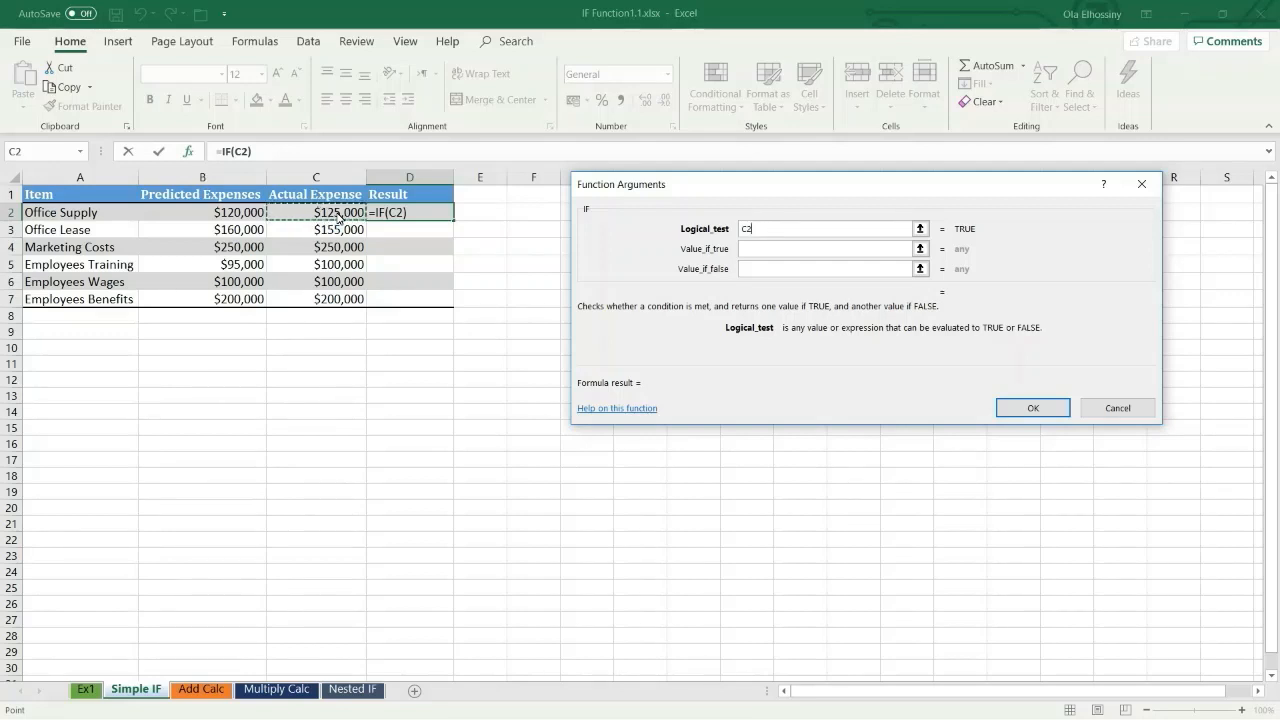
pyautogui.write('>')
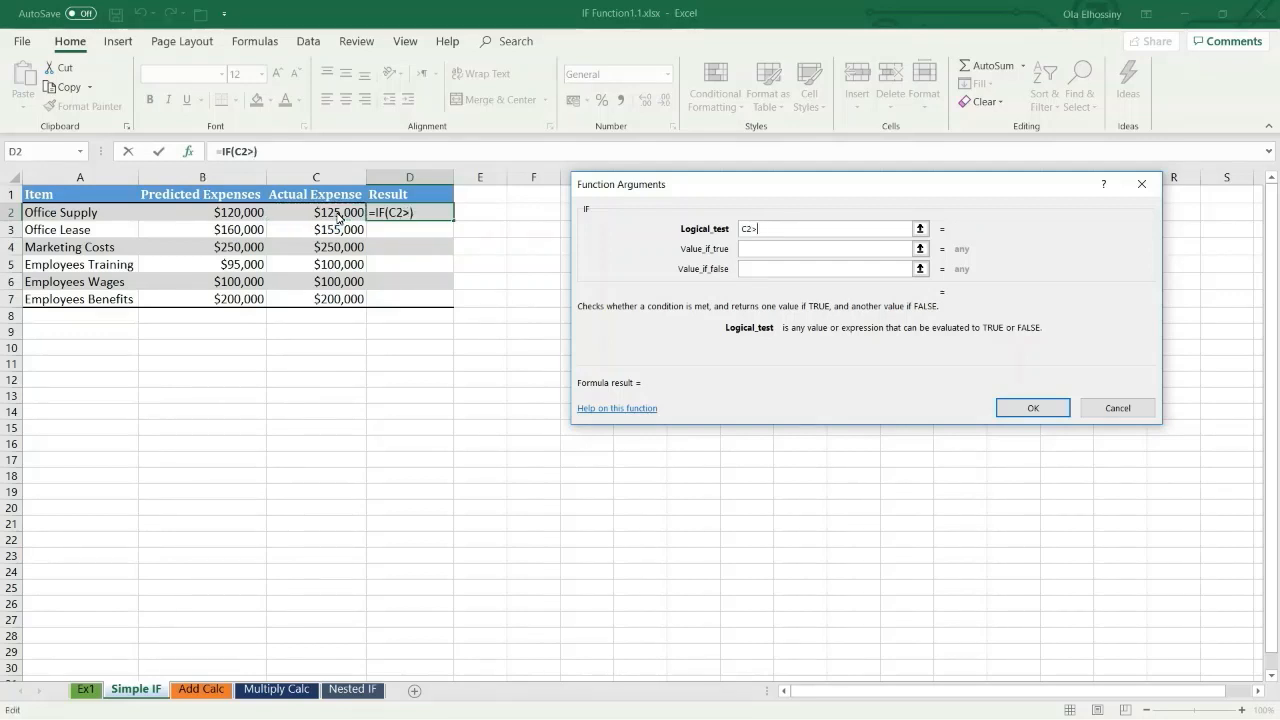
pyautogui.click(220, 218)
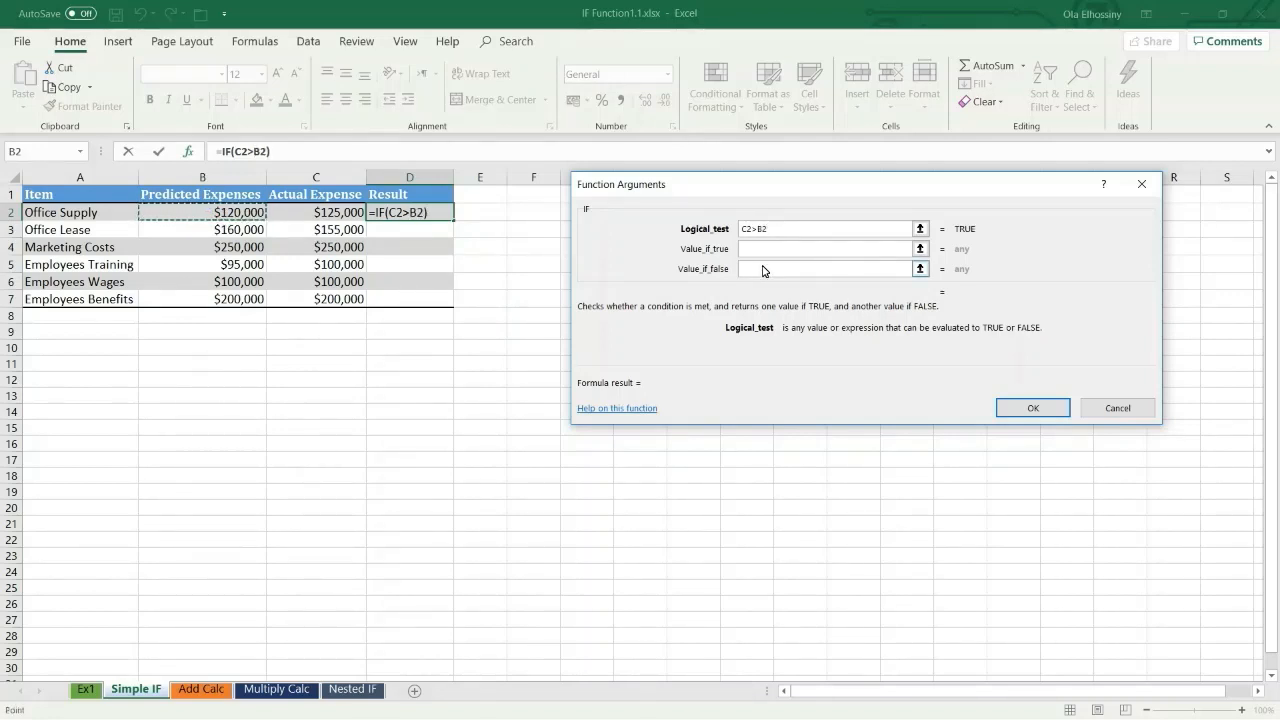
# Step: Return "Over Budget" if the test is true and "Within Budget" if false, and complete the D2 formula
pyautogui.click(757, 254)
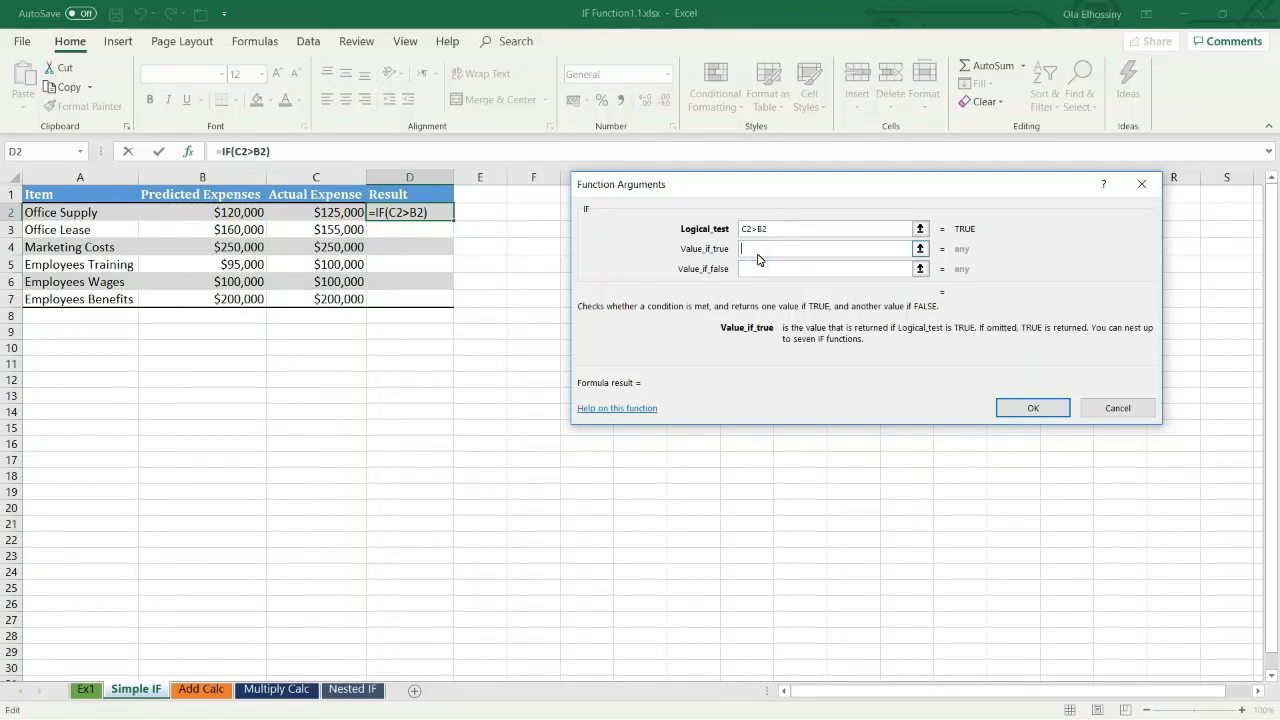
pyautogui.write('Over Budg')
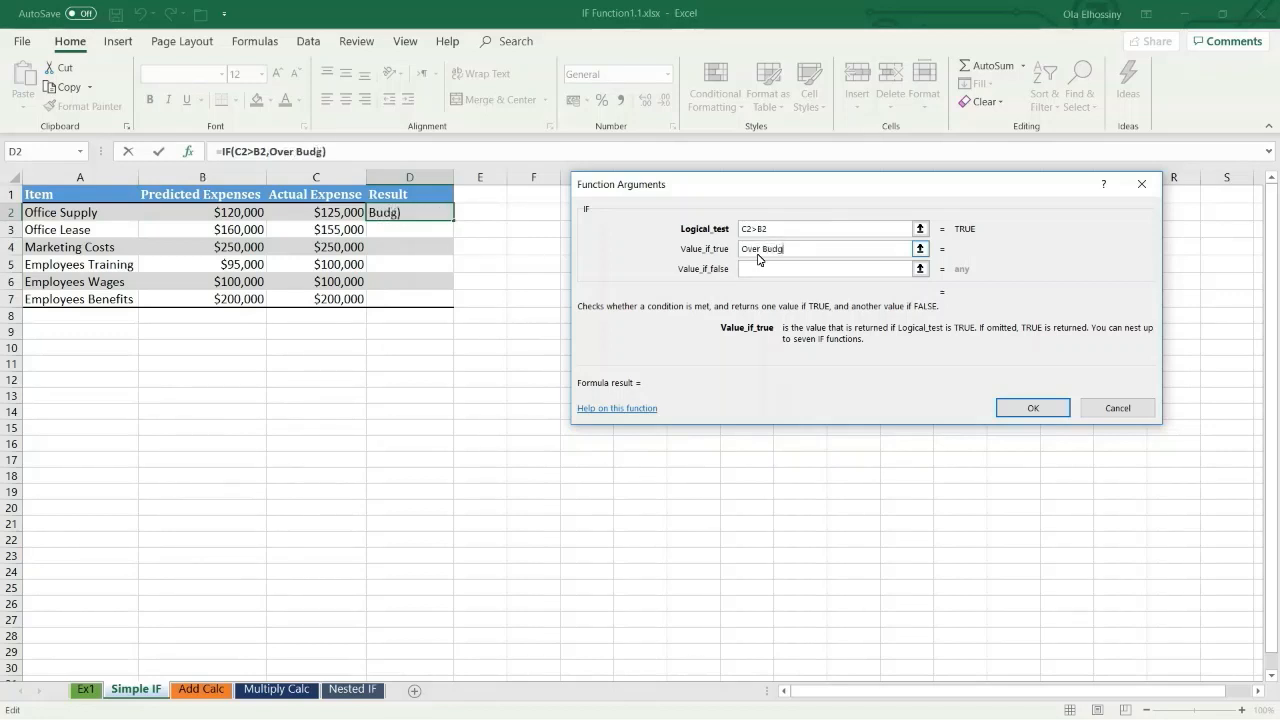
pyautogui.write('et')
pyautogui.click(755, 271)
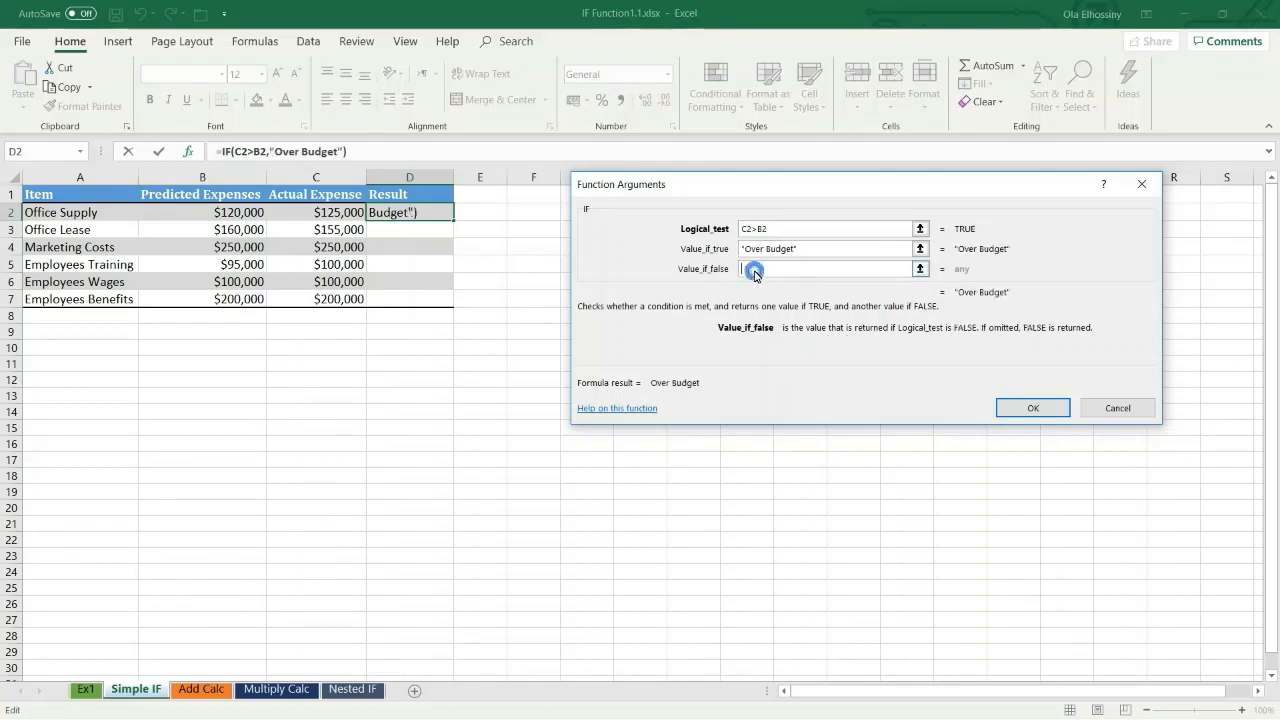
pyautogui.write('Within Budget')
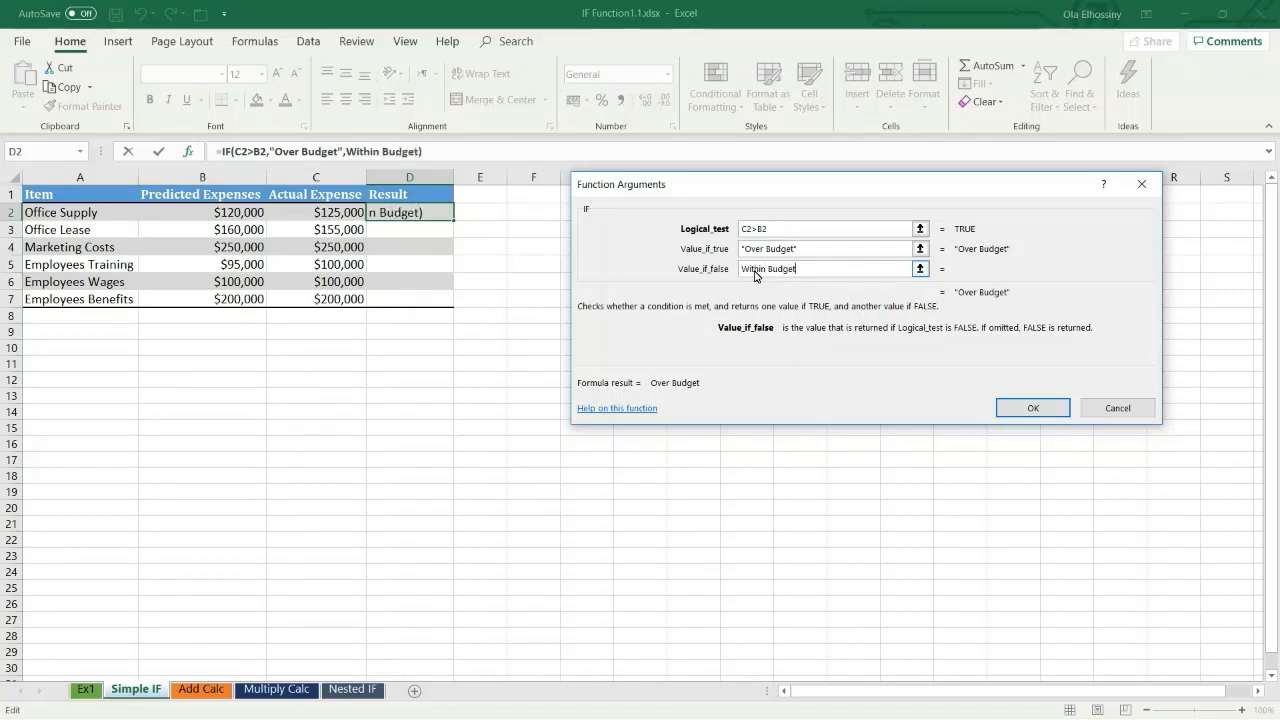
pyautogui.click(804, 251)
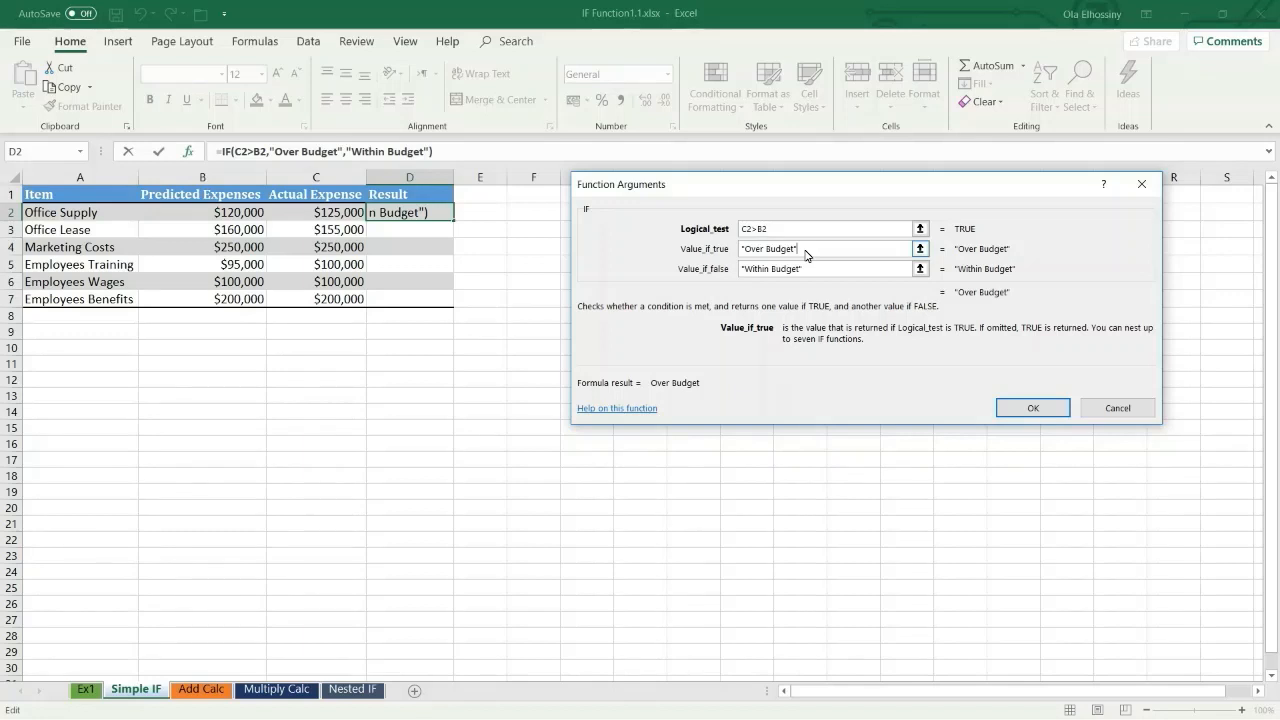
pyautogui.click(1056, 410)
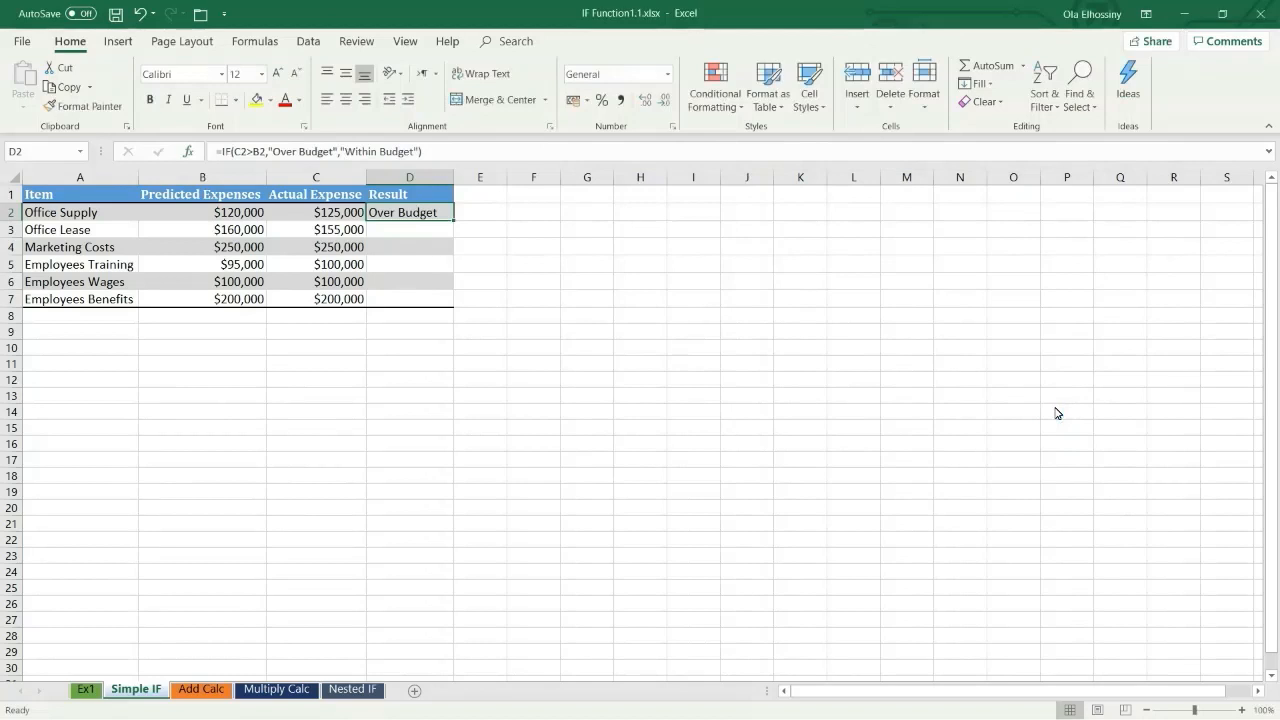
# Step: Fill the D2 formula down the Result column to D7 without formatting
pyautogui.doubleClick(453, 222)
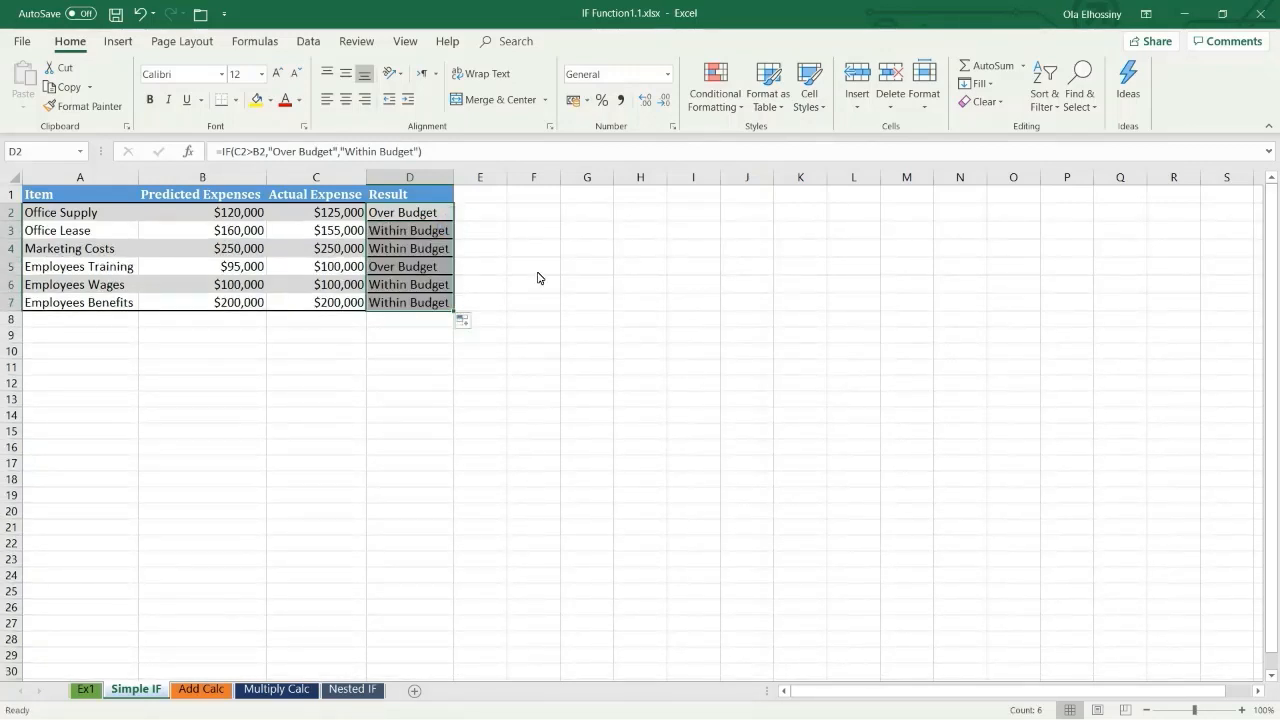
pyautogui.click(463, 320)
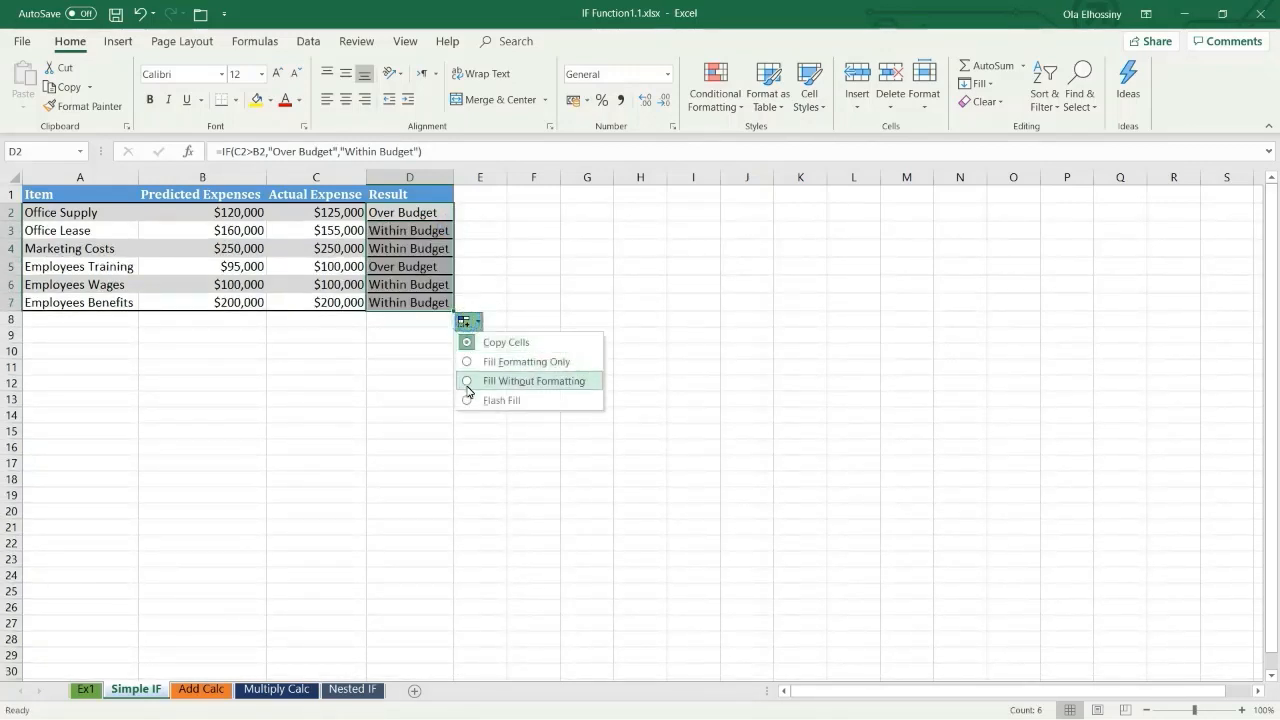
pyautogui.click(469, 385)
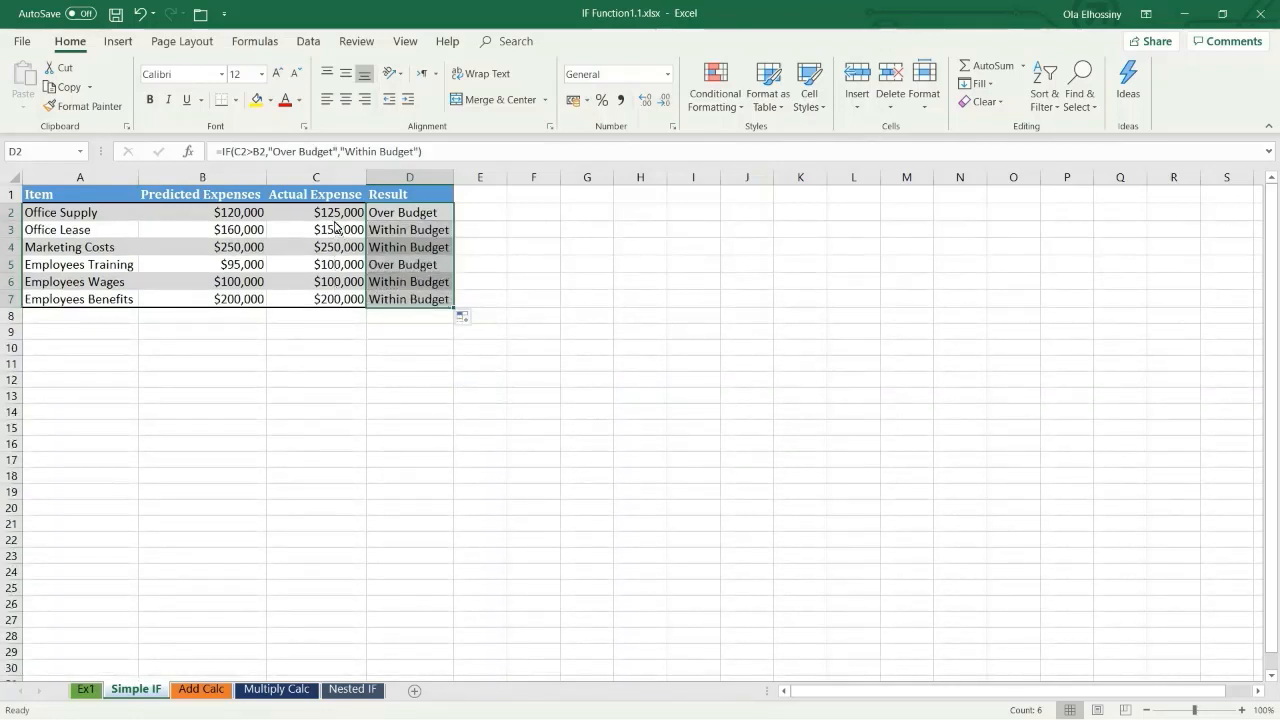
pyautogui.click(384, 217)
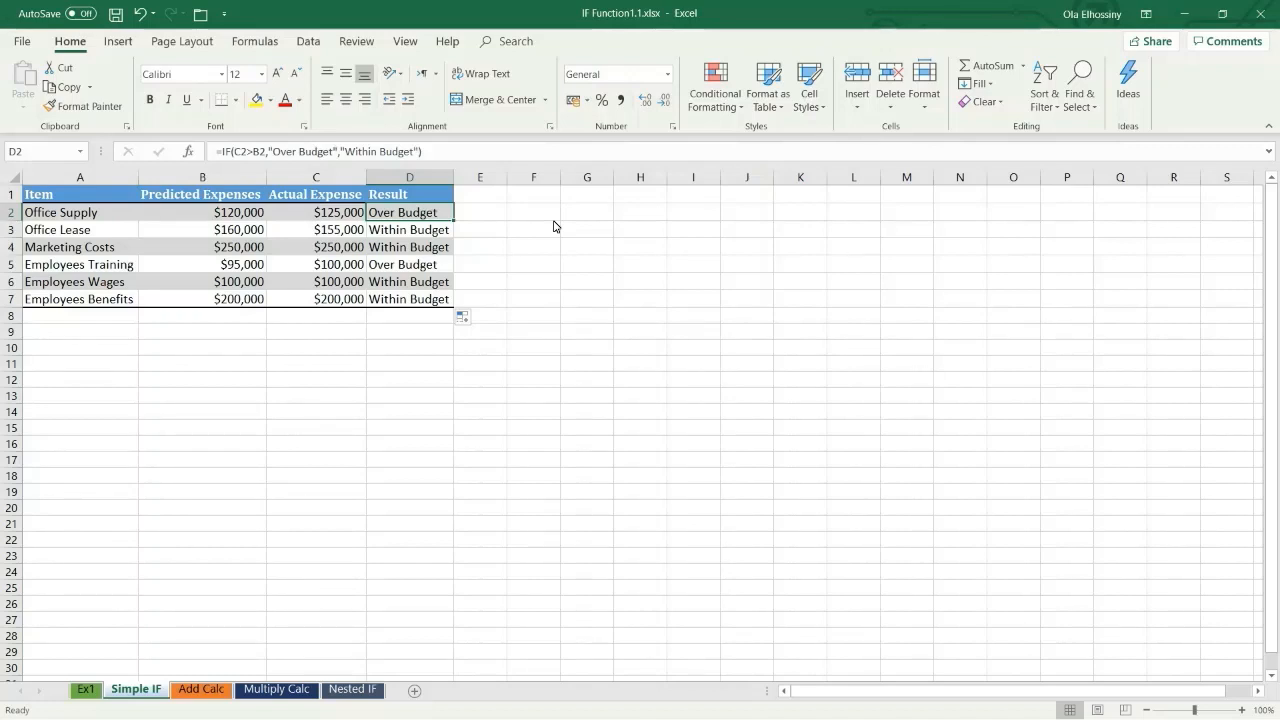
pyautogui.click(342, 231)
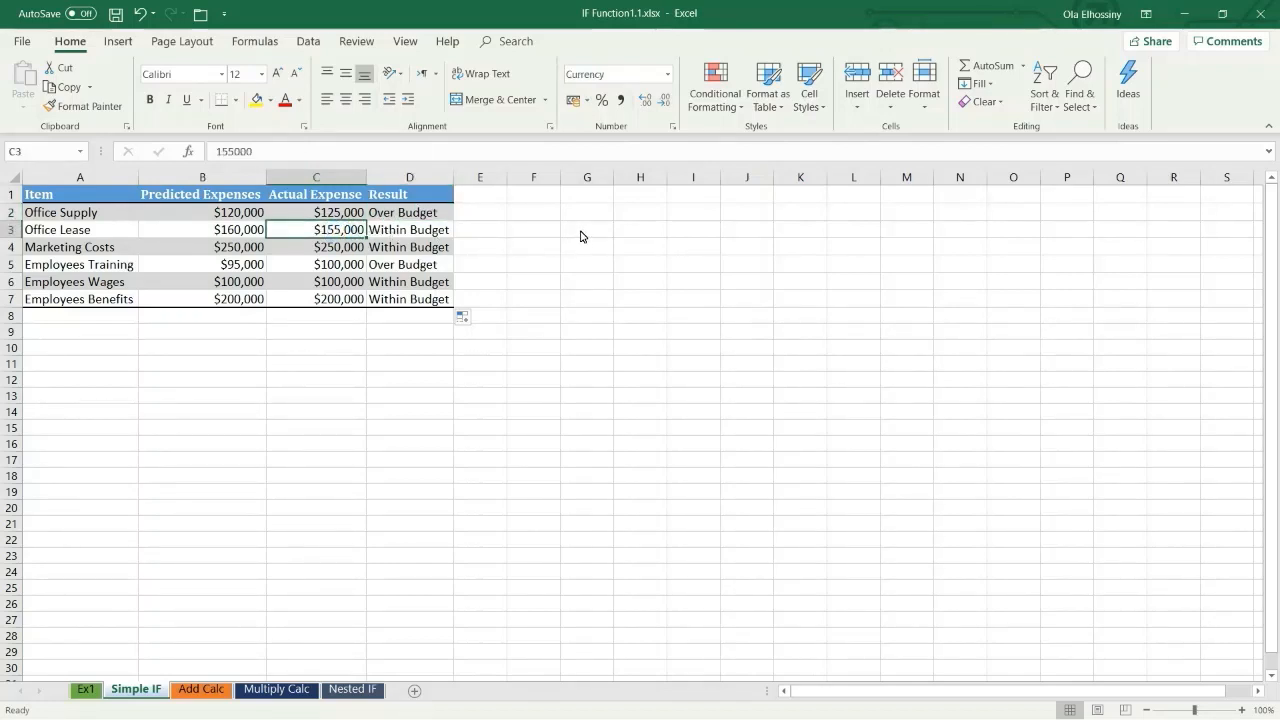
pyautogui.click(374, 252)
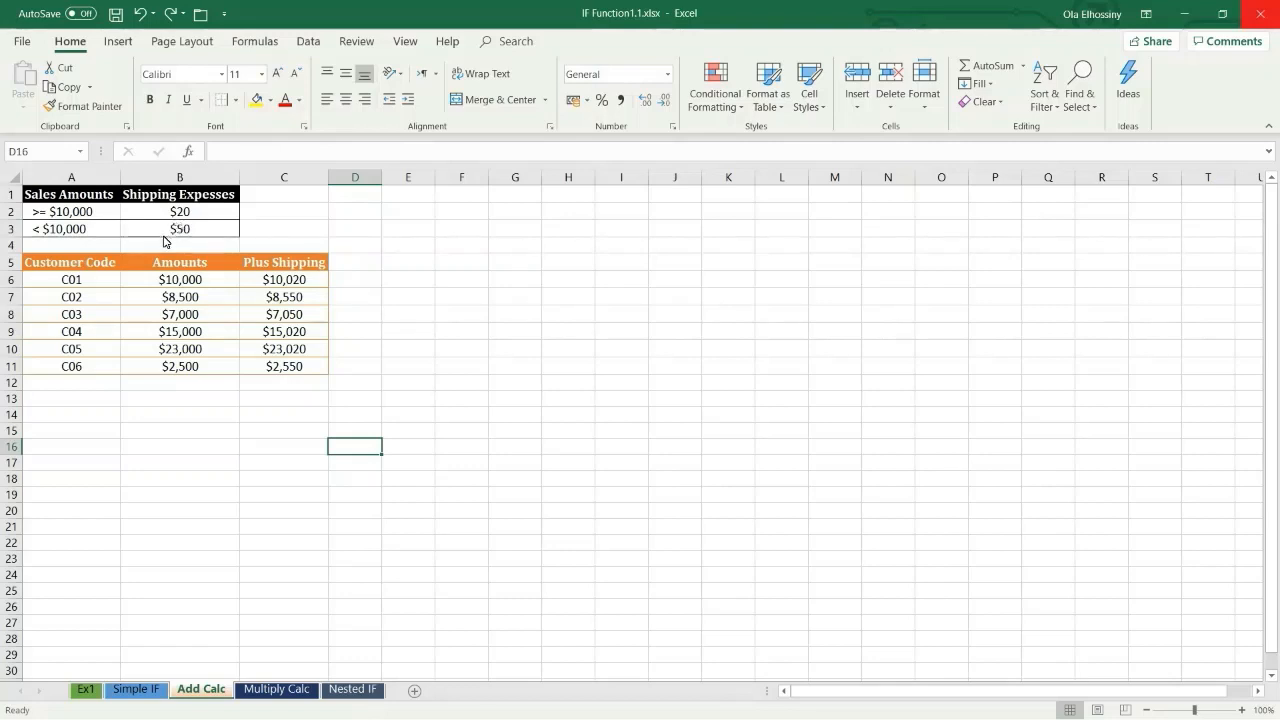
# Step: Clear the existing Plus Shipping formulas in C6:C11 on the Add Calc sheet
pyautogui.click(283, 285)
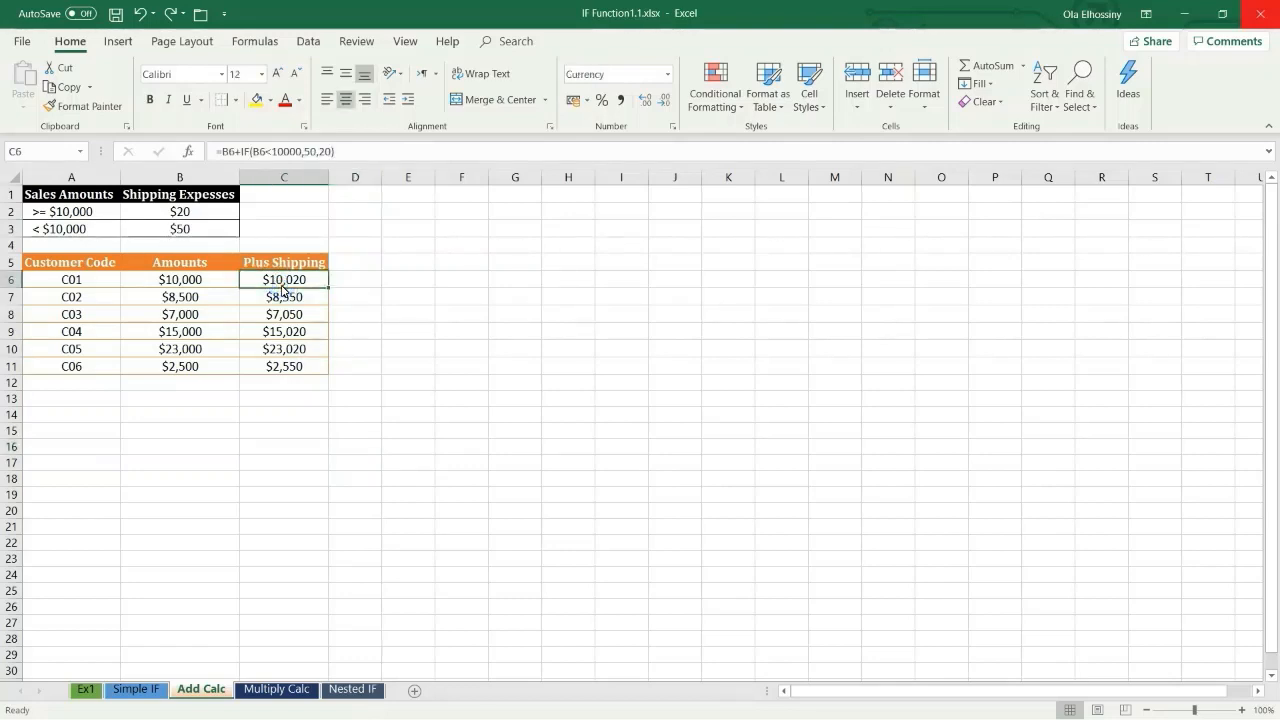
pyautogui.hotkey('ctrl', 'shift', 'Down')
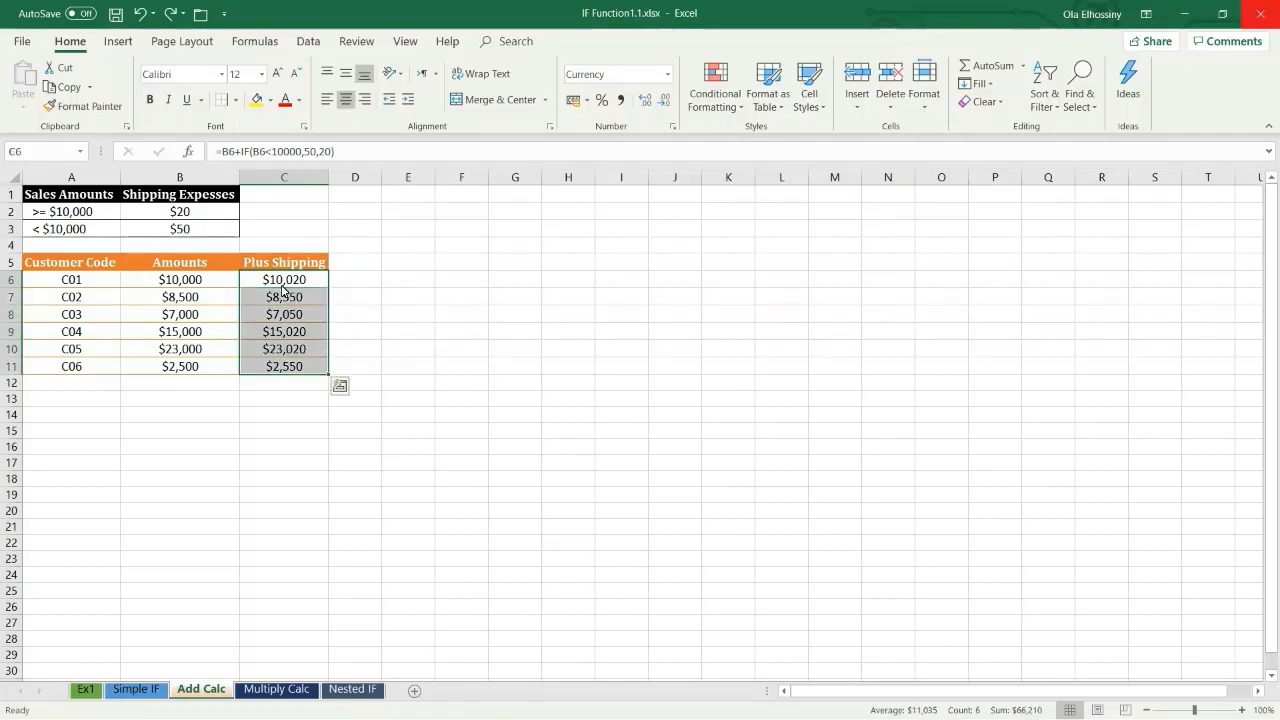
pyautogui.press('Delete')
# Step: Begin a formula in C6 that adds an IF function to the amount in B6
pyautogui.click(282, 287)
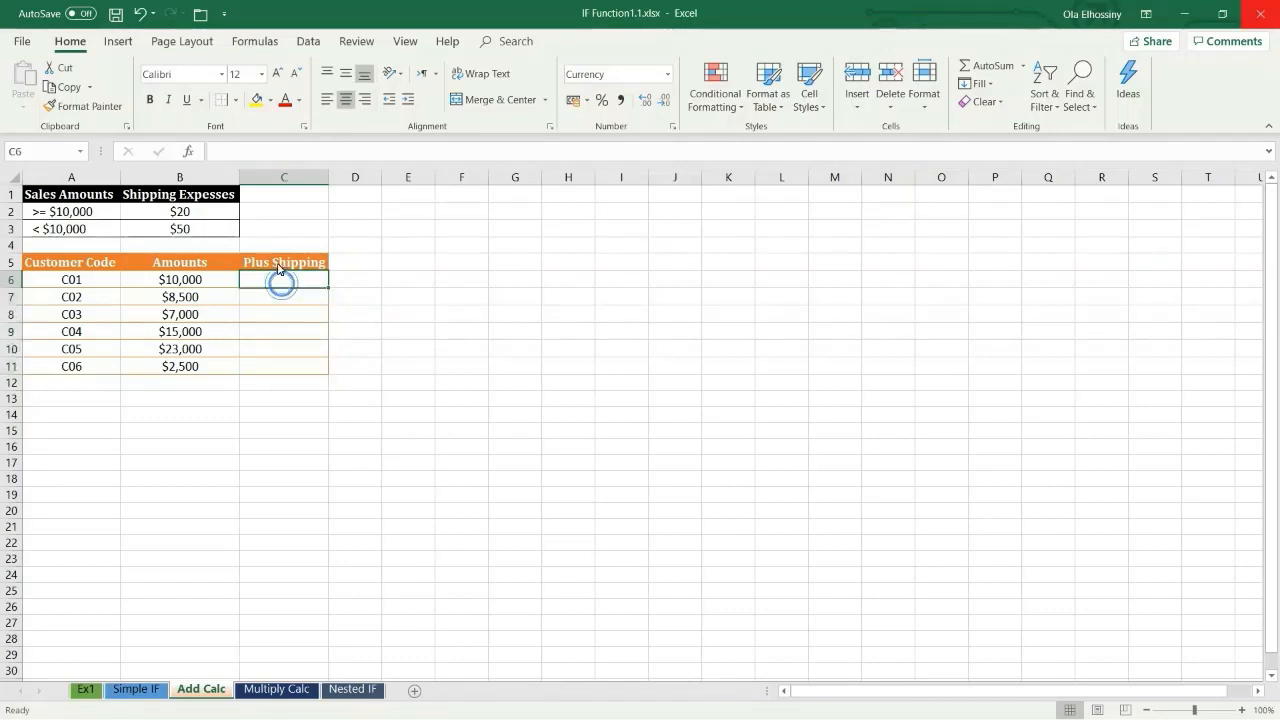
pyautogui.click(258, 155)
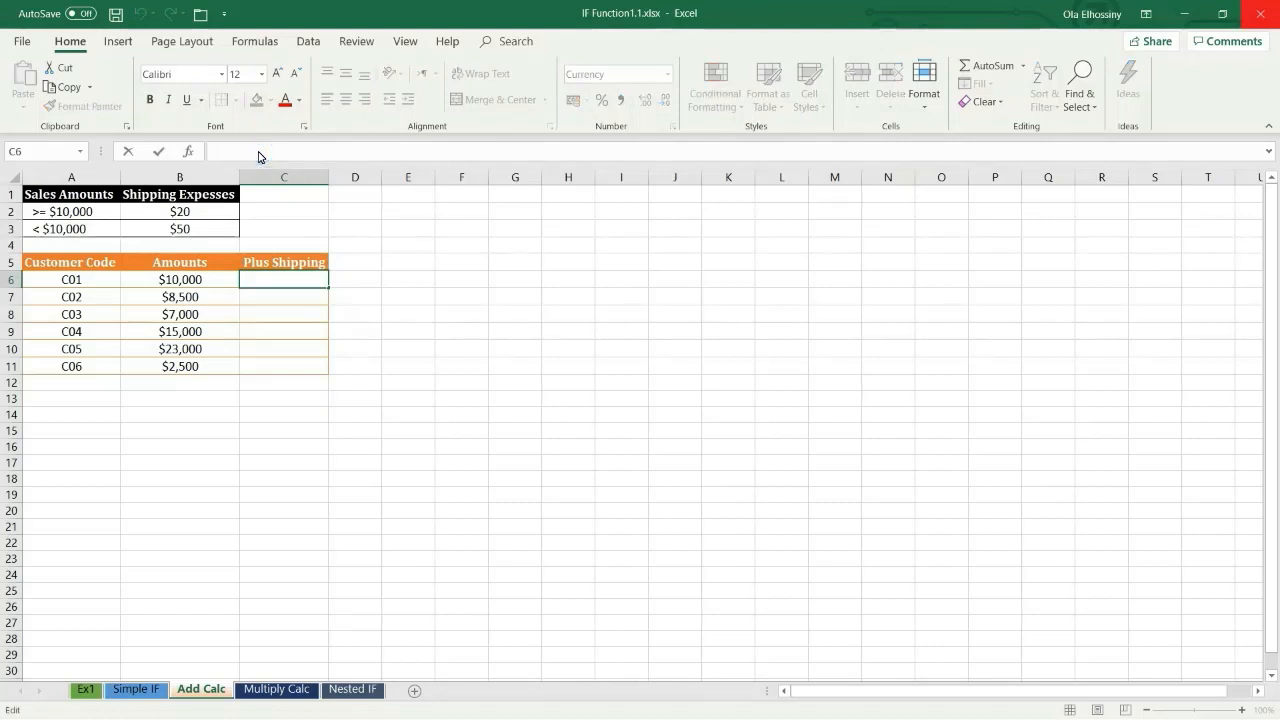
pyautogui.write('=')
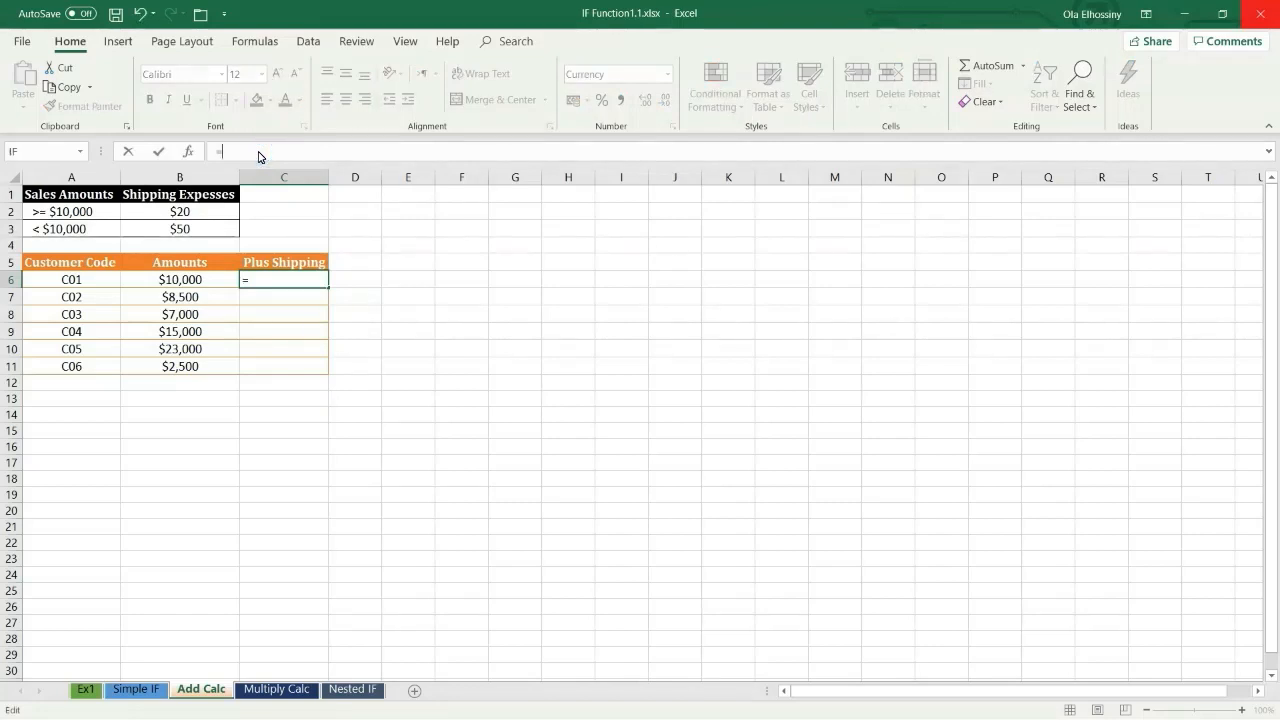
pyautogui.click(193, 286)
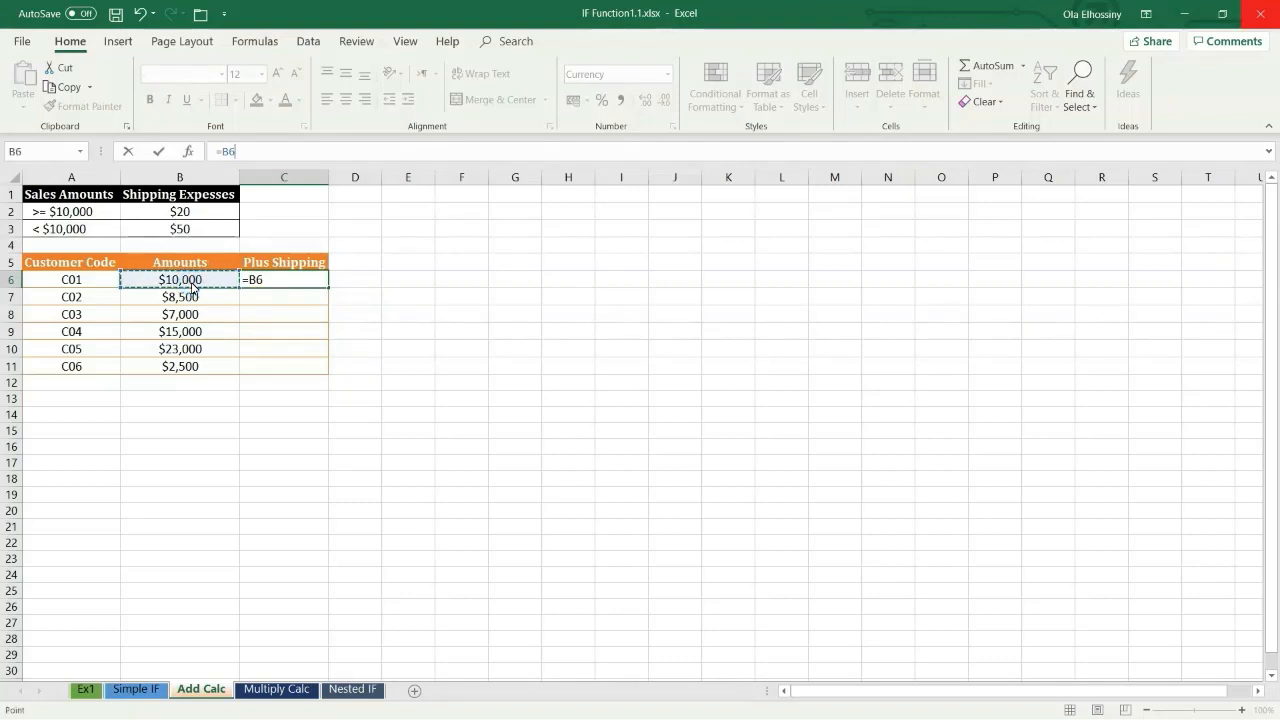
pyautogui.write('+')
pyautogui.write('if')
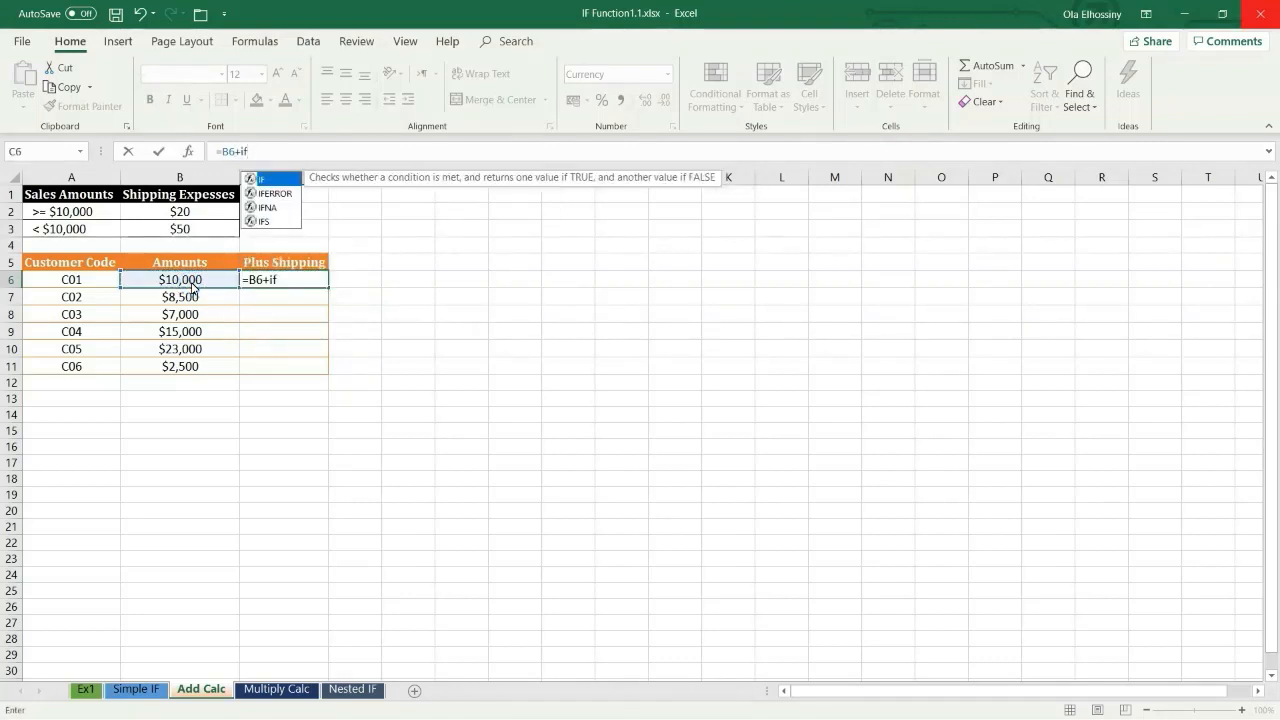
pyautogui.write('(')
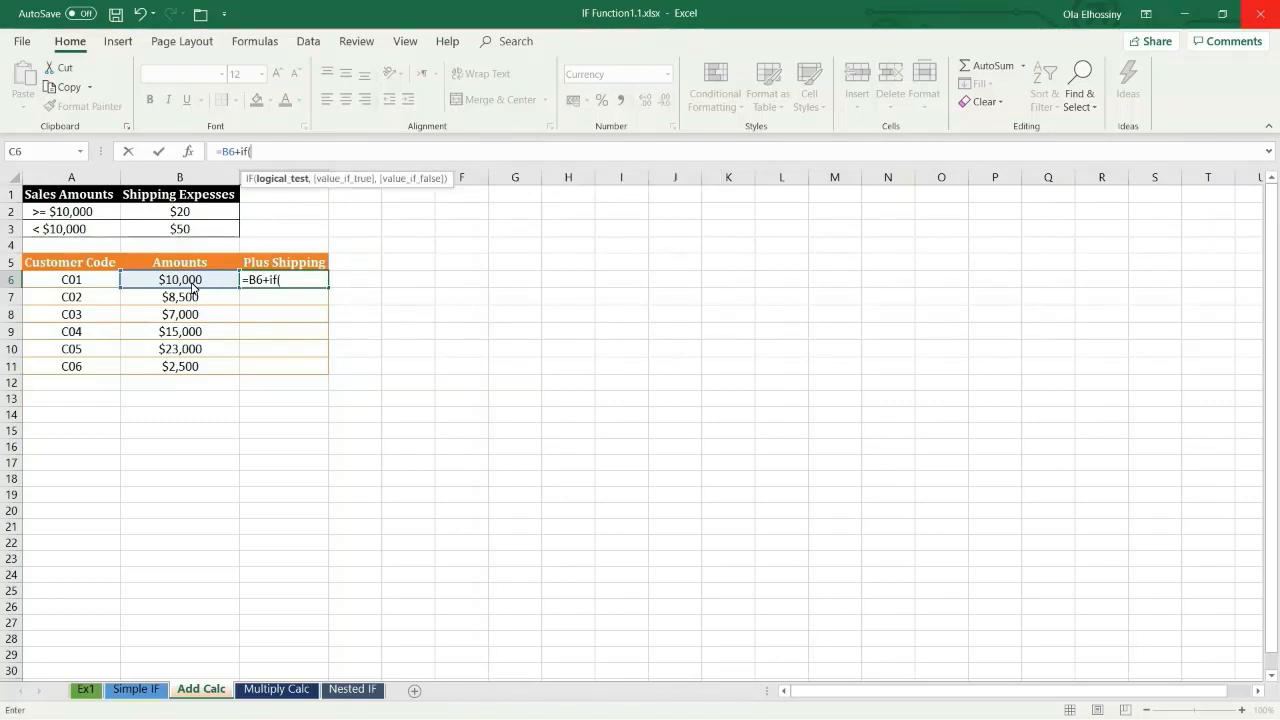
# Step: Complete the IF with the test B6>=10000, returning 20 if true and 50 if false, and enter the formula
pyautogui.click(193, 286)
pyautogui.write('>=10')
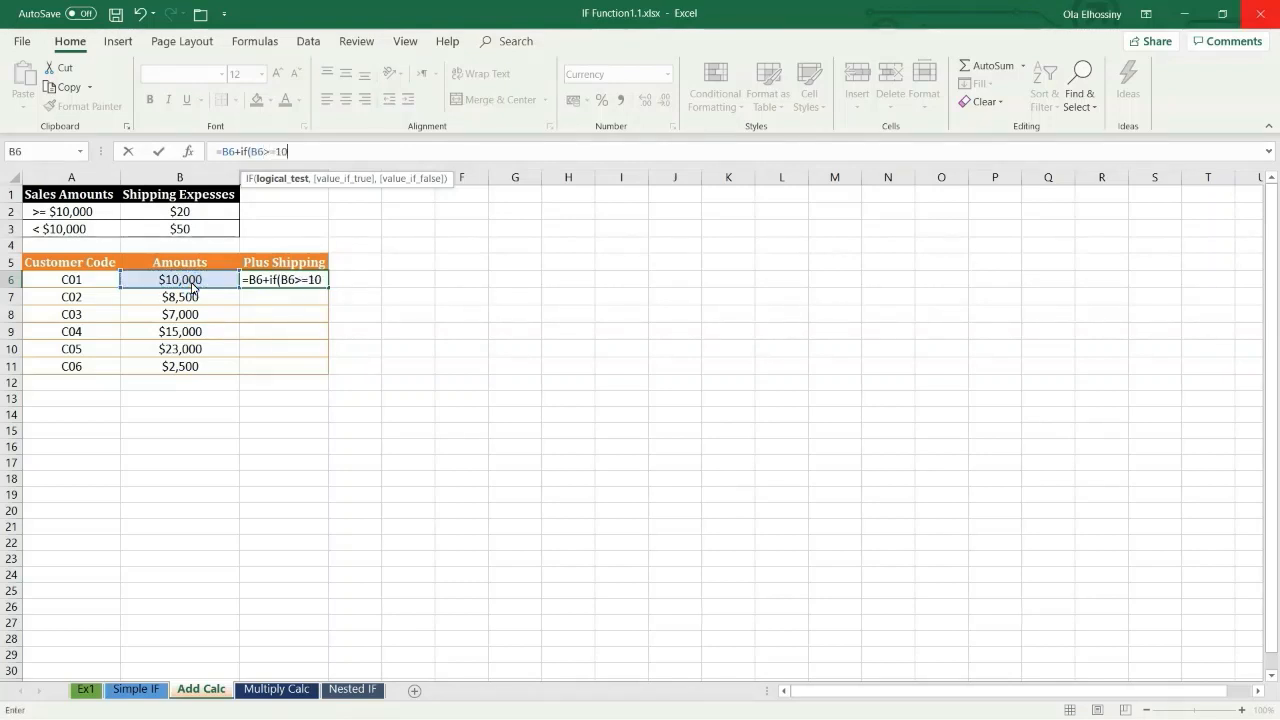
pyautogui.write('000,')
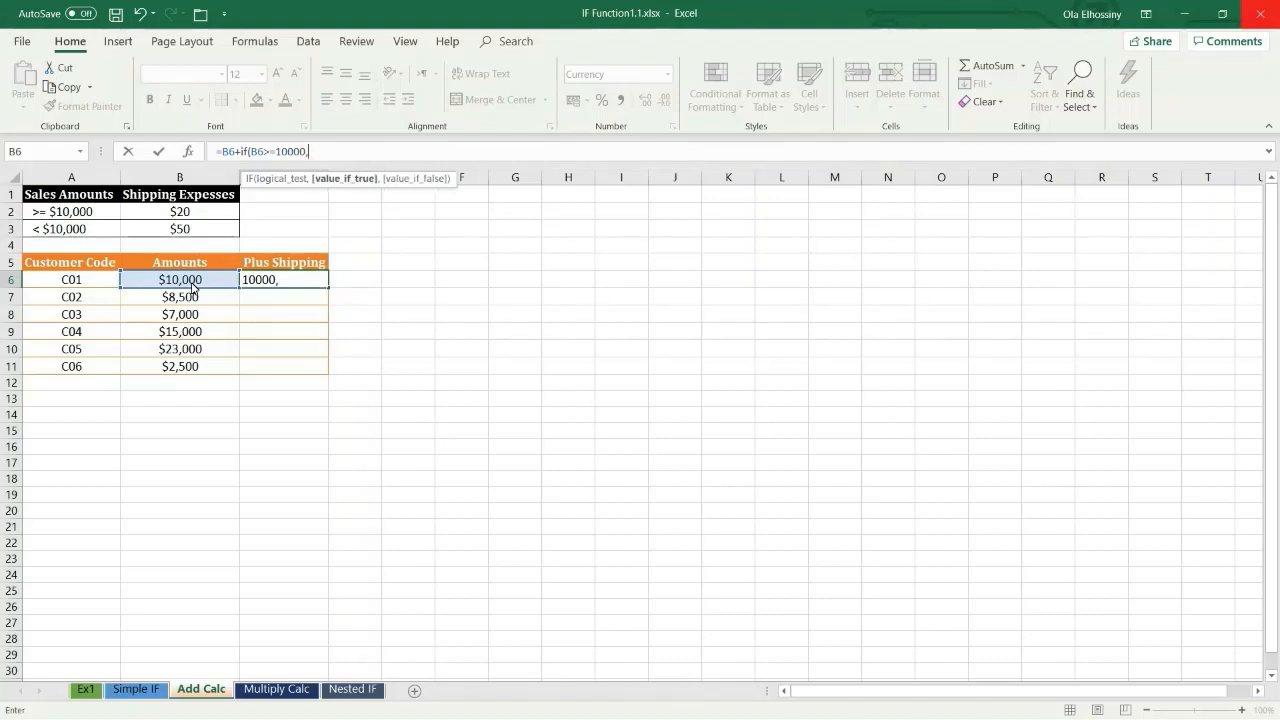
pyautogui.write('20,50')
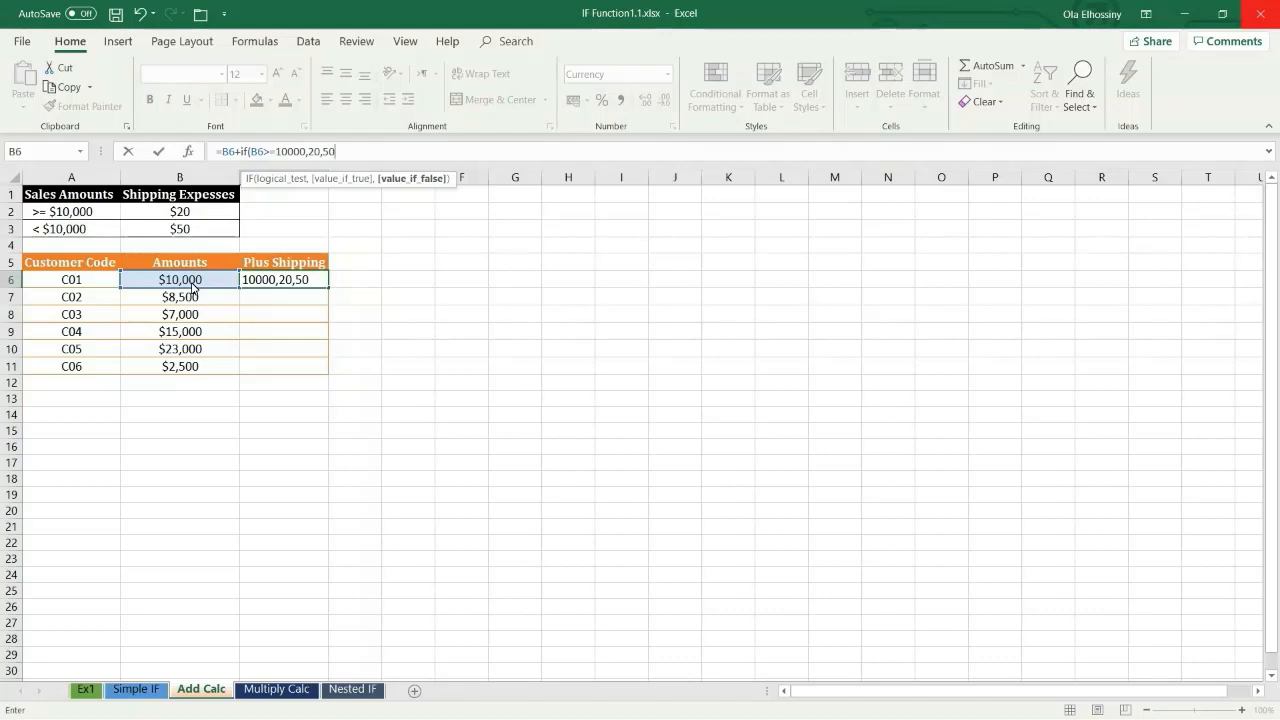
pyautogui.write(')')
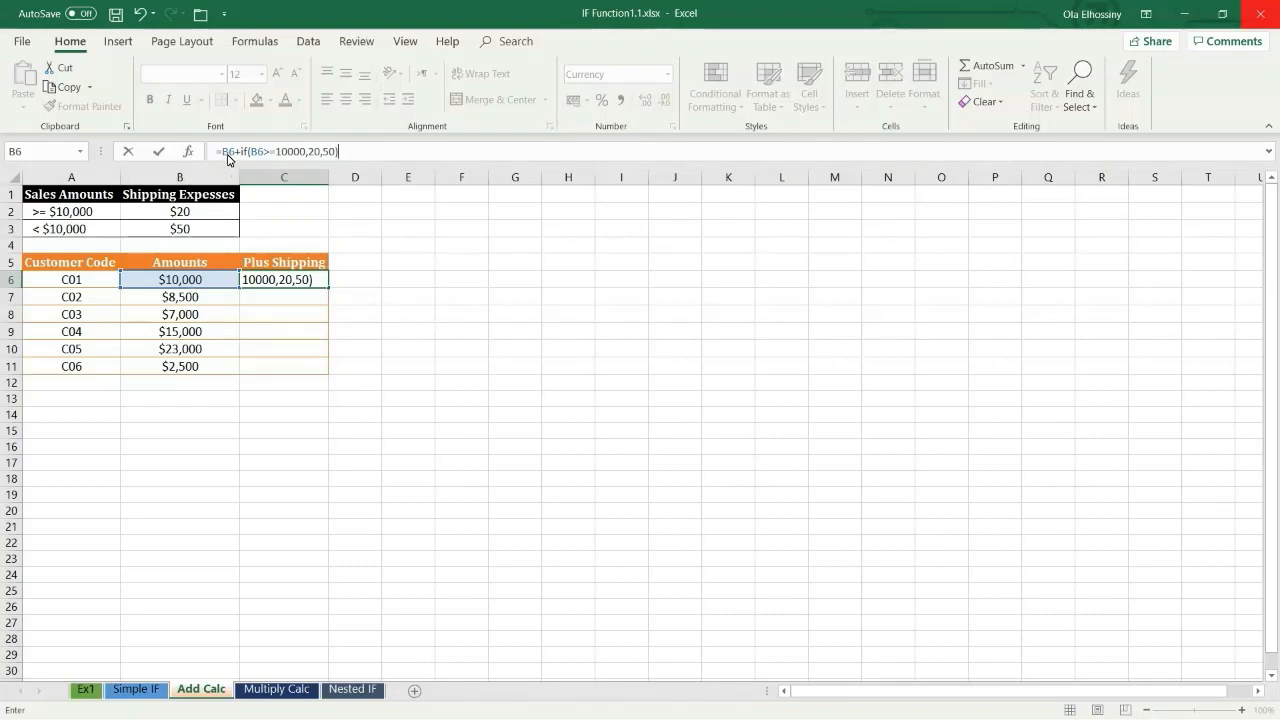
pyautogui.press('Return')
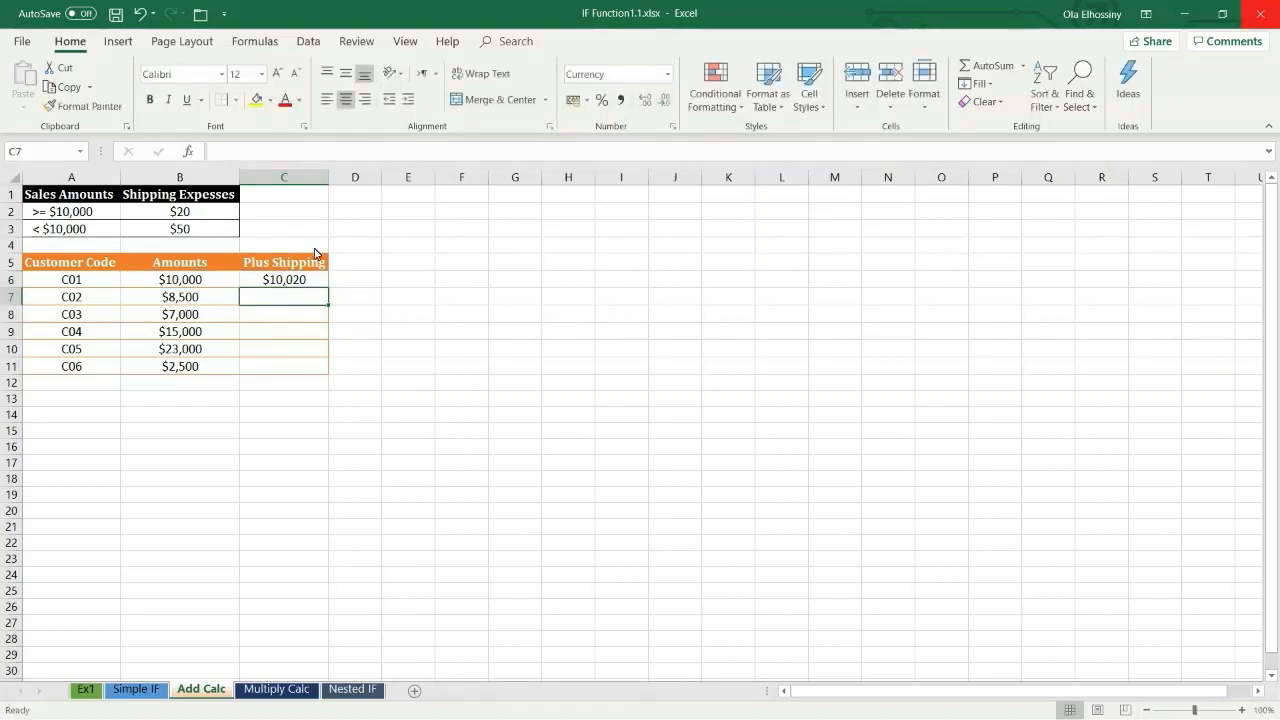
# Step: Fill the C6 formula down the Plus Shipping column to C11
pyautogui.click(281, 284)
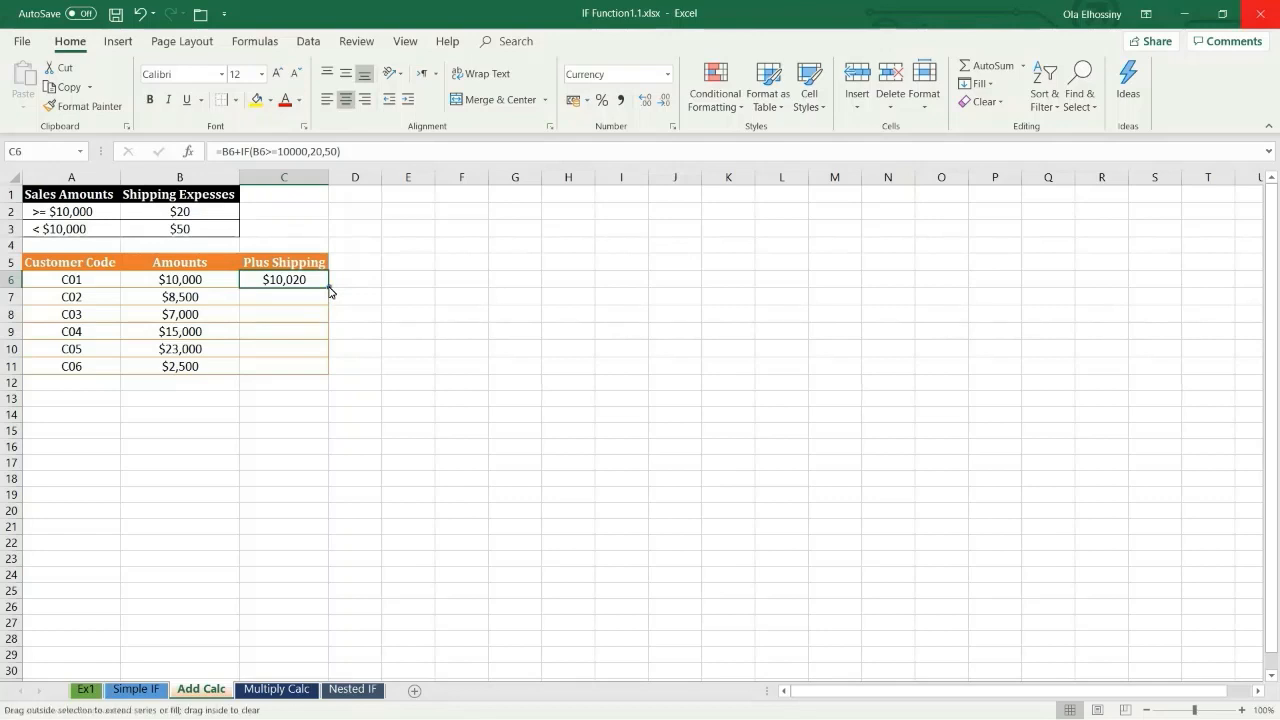
pyautogui.doubleClick(329, 289)
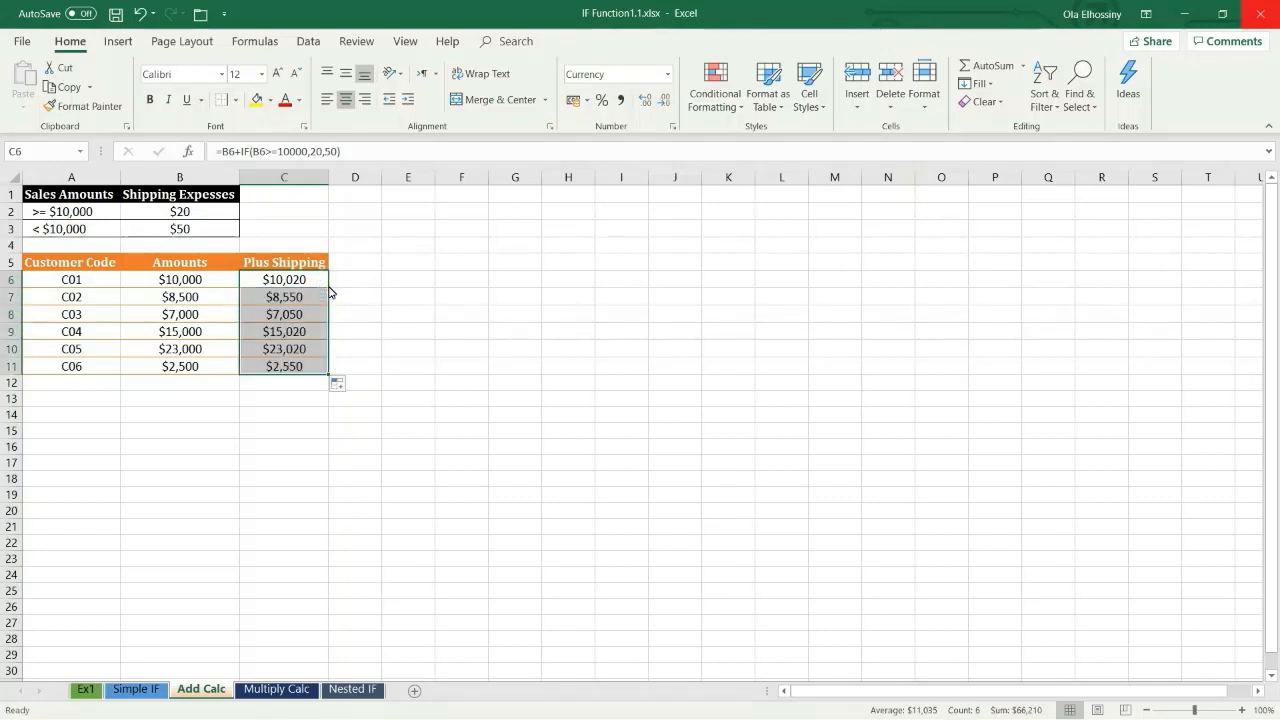
# Step: Clear the existing Deduction formulas in C6:C10 on the Multiply Calc sheet
pyautogui.click(293, 690)
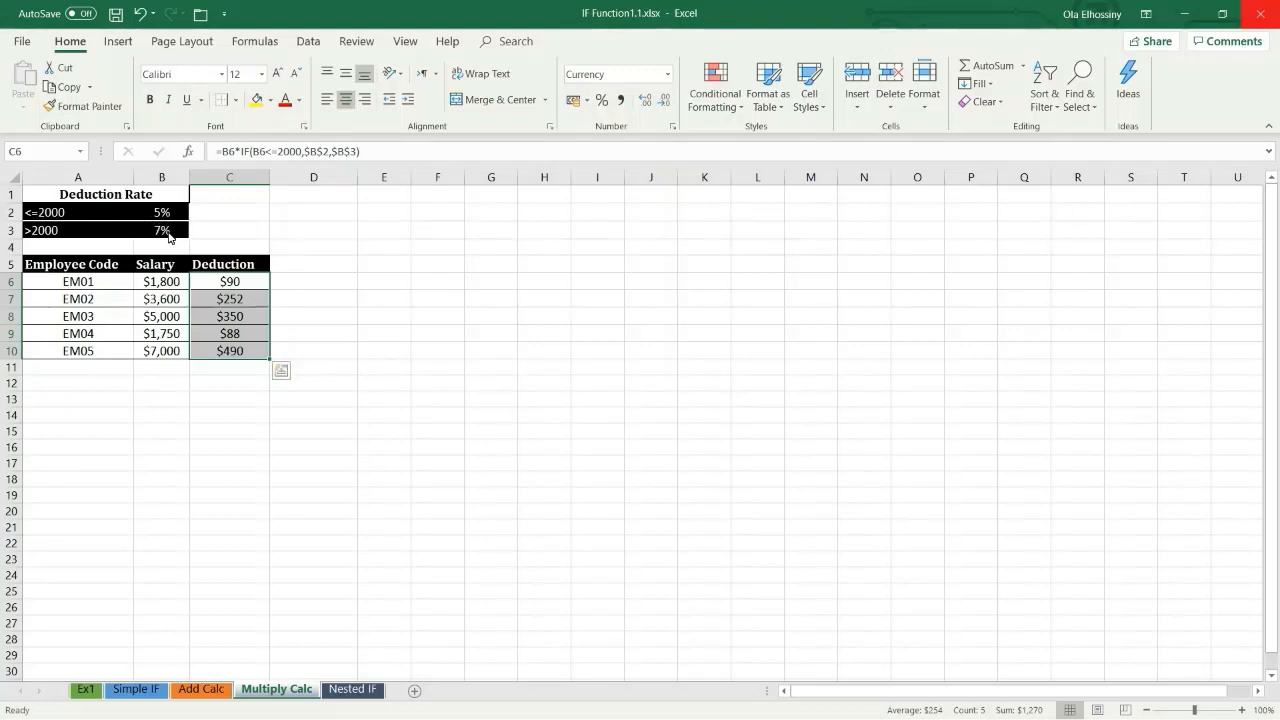
pyautogui.click(225, 285)
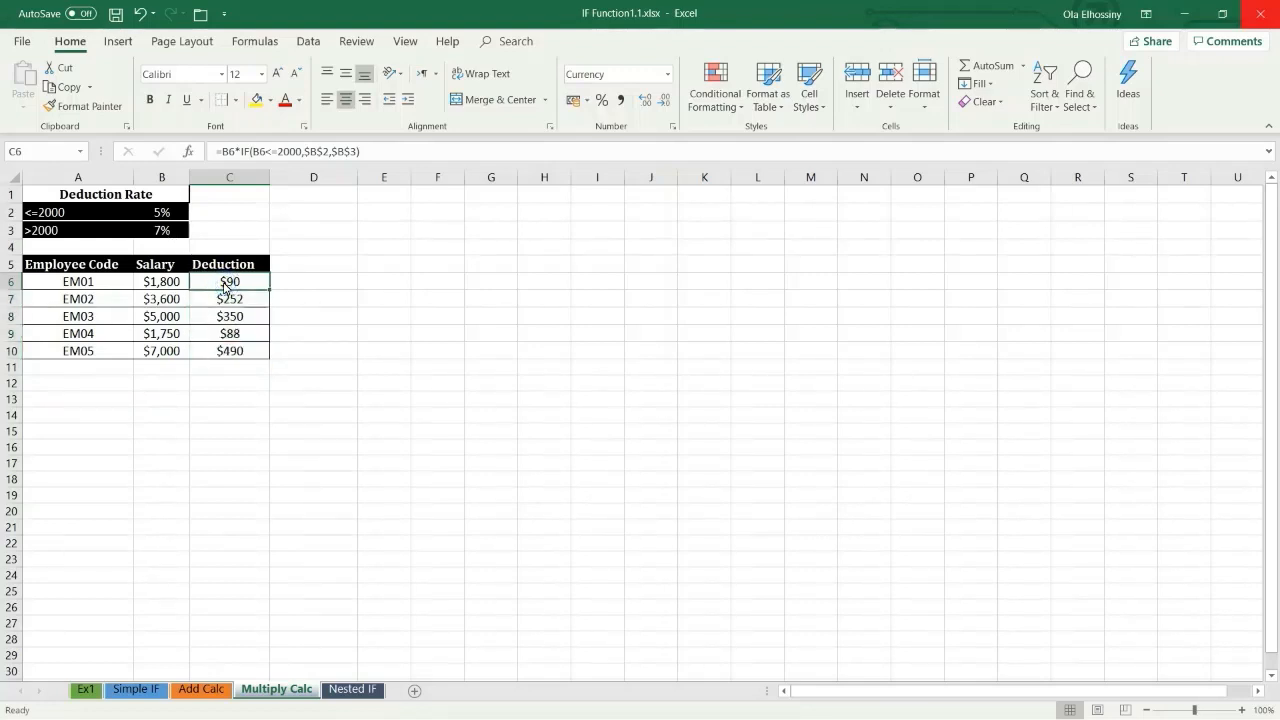
pyautogui.hotkey('ctrl', 'shift', 'Down')
pyautogui.press('Delete')
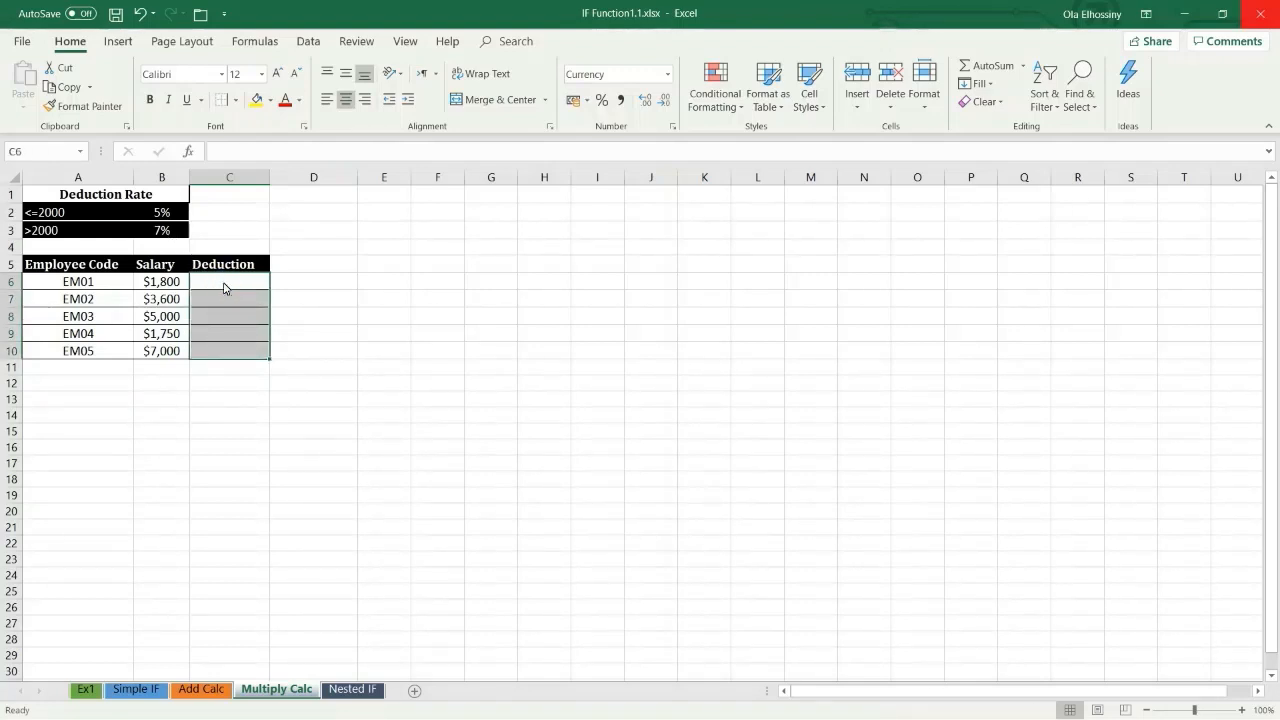
# Step: Begin a formula in C6 that multiplies the salary in B6 by an IF function
pyautogui.click(225, 288)
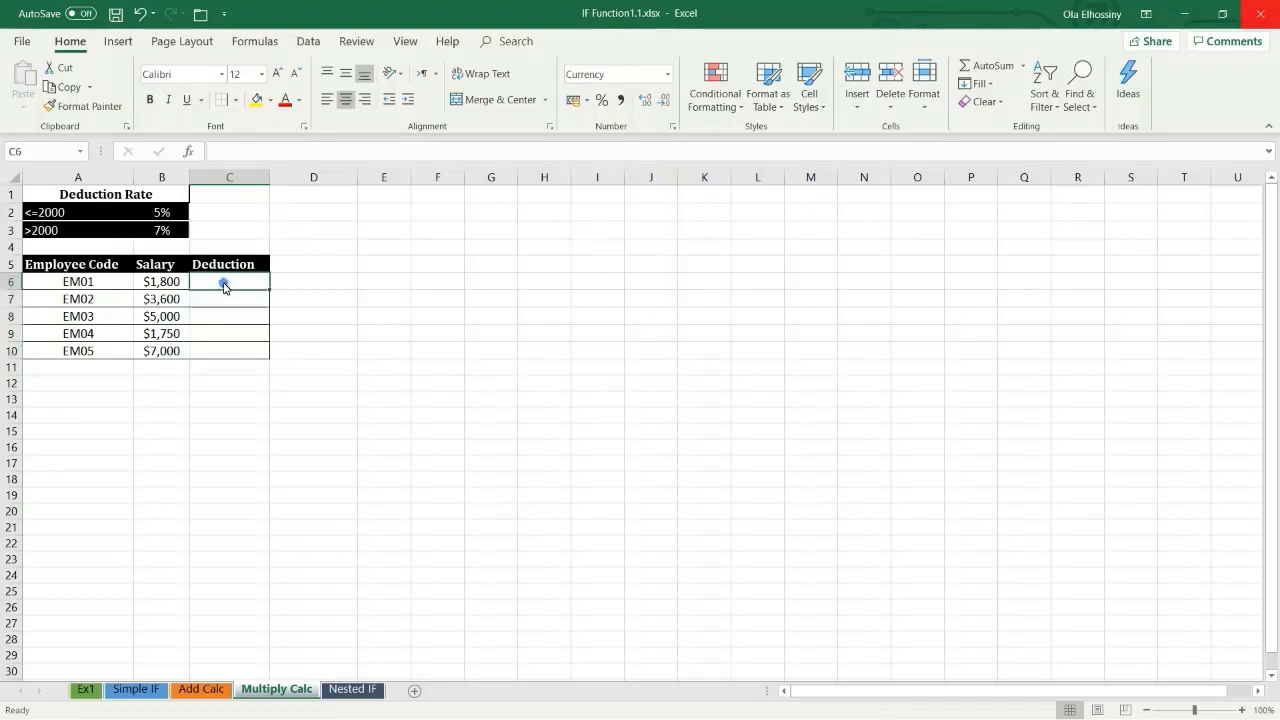
pyautogui.click(240, 152)
pyautogui.write('=')
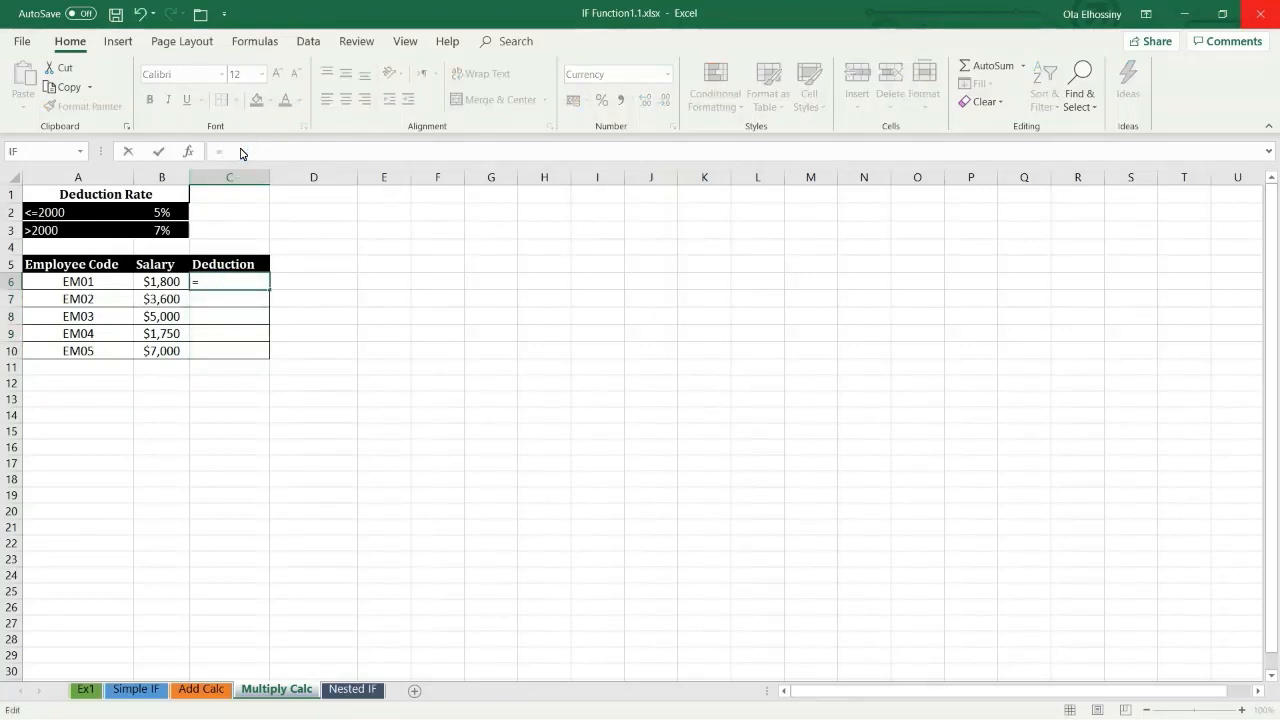
pyautogui.click(160, 285)
pyautogui.write('*if')
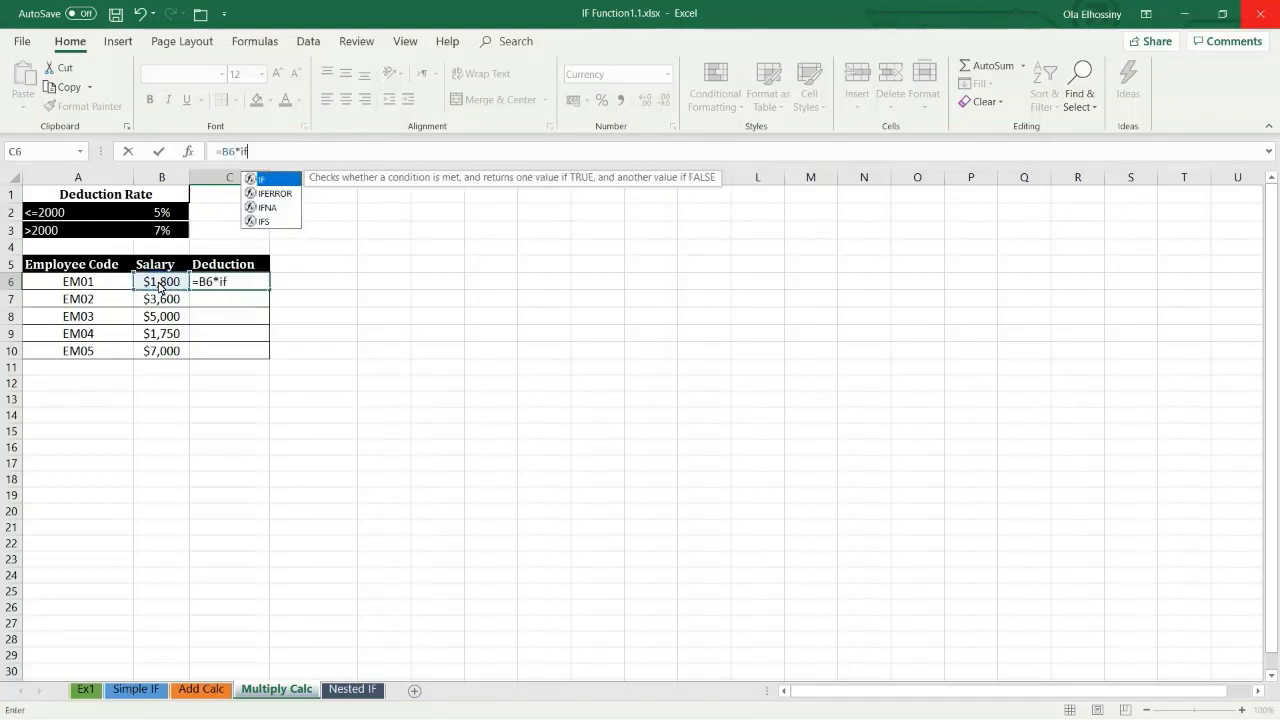
pyautogui.write('(')
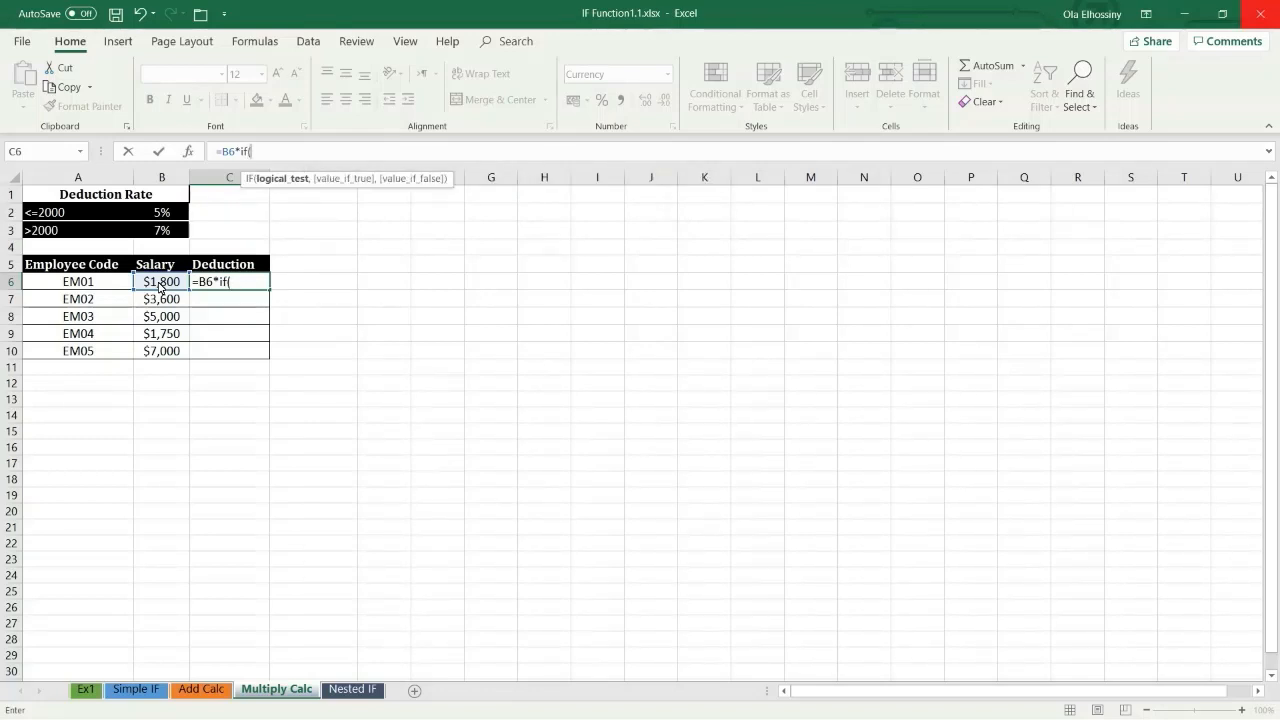
# Step: Set the IF function's logical test in C6 to B6<=2000
pyautogui.click(167, 286)
pyautogui.write('<=')
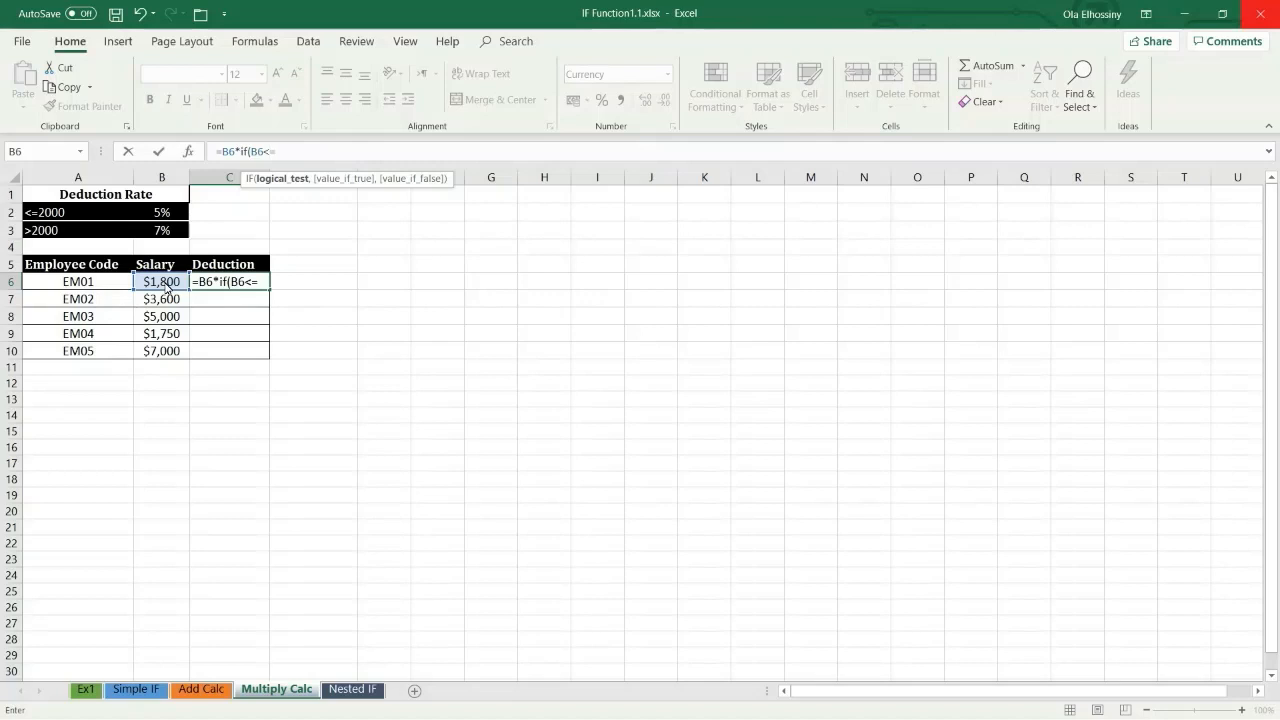
pyautogui.write('2000,')
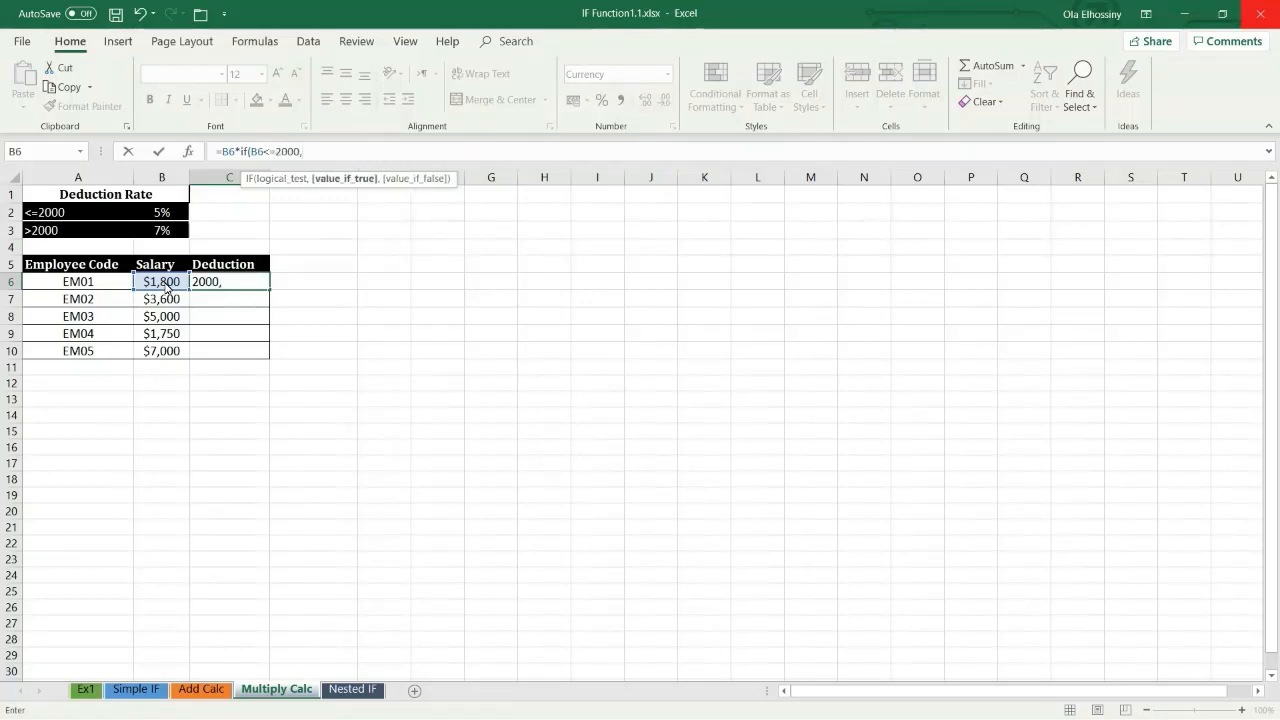
# Step: Return the absolute reference $B$2 if true and $B$3 if false, and enter the deduction formula
pyautogui.click(162, 212)
pyautogui.press('F4')
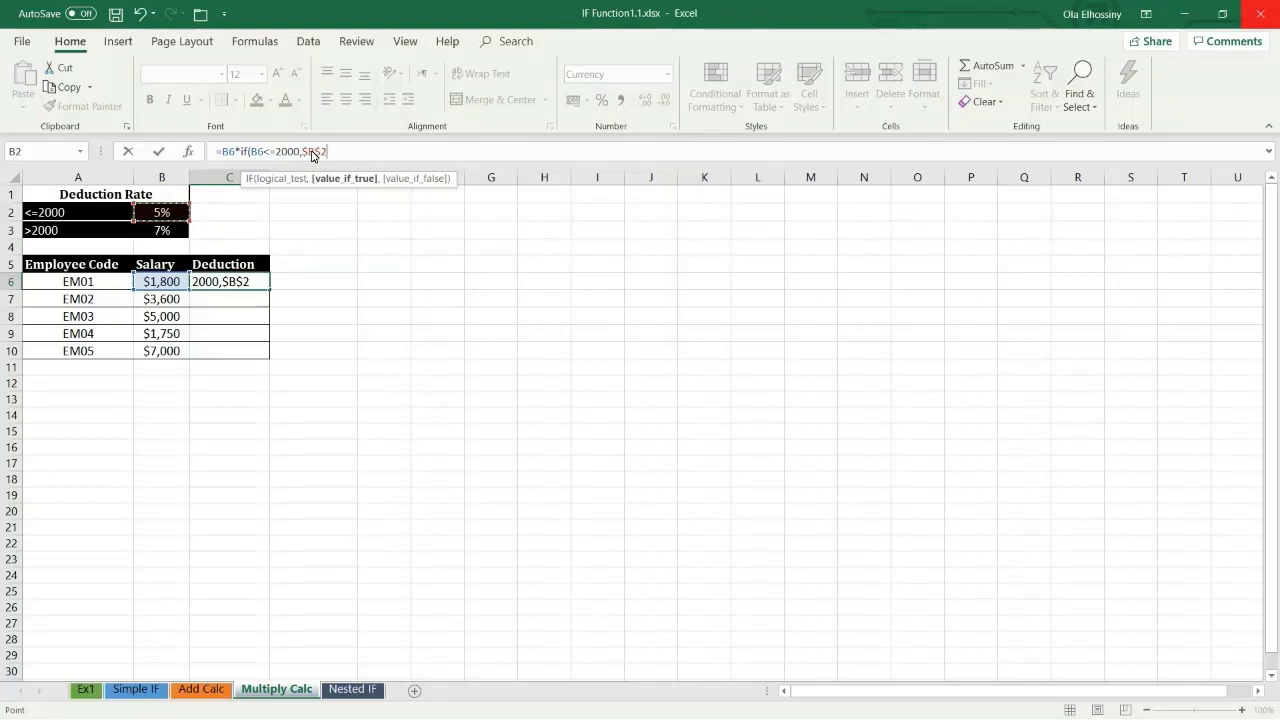
pyautogui.write(',')
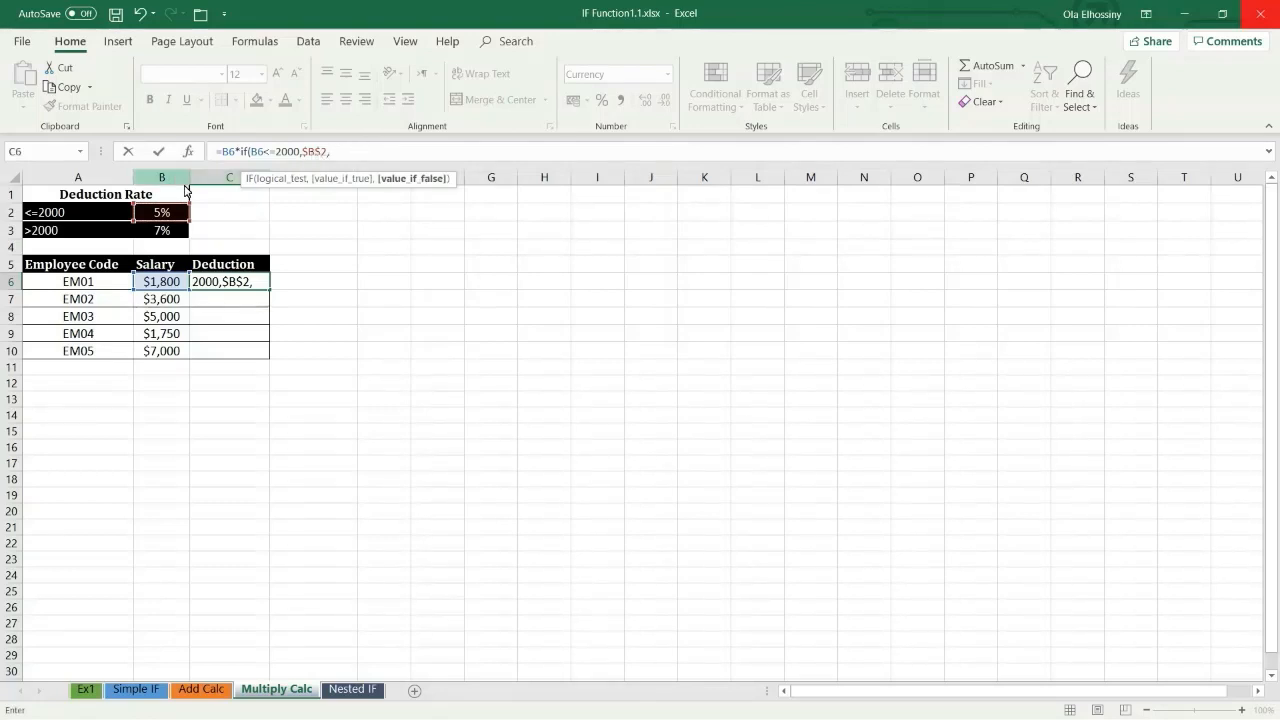
pyautogui.click(165, 238)
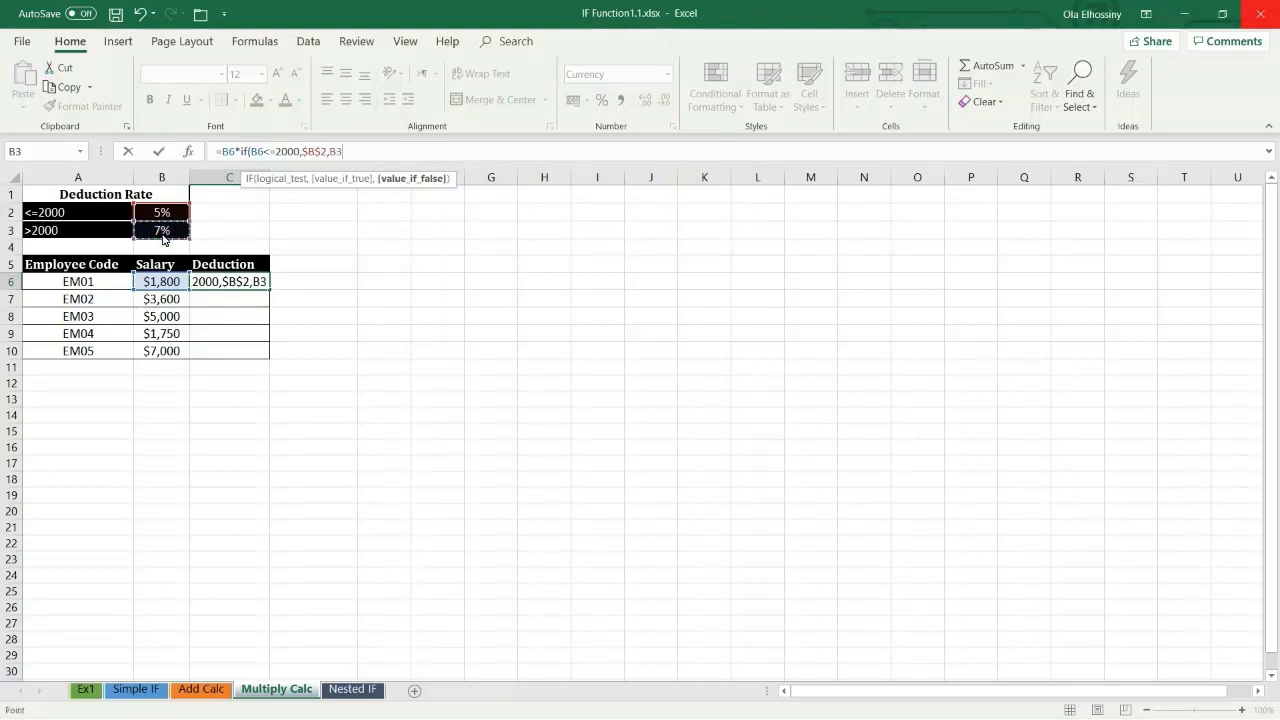
pyautogui.press('F4')
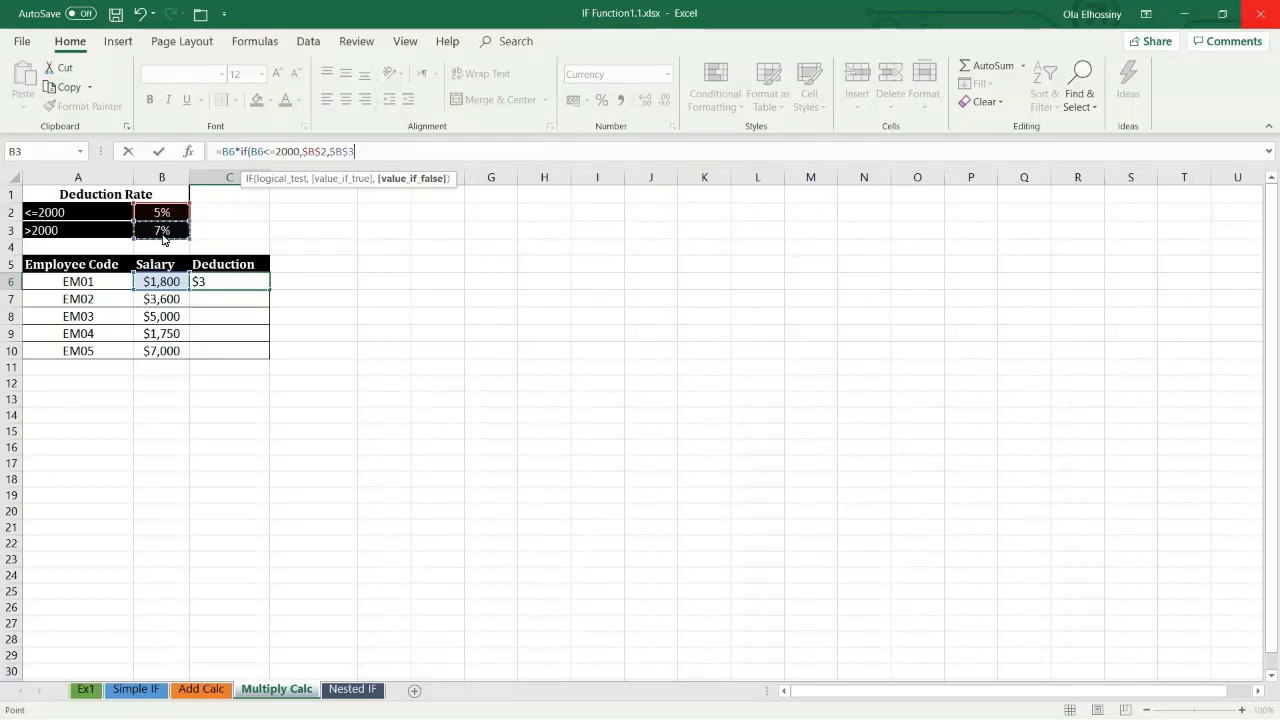
pyautogui.write(')')
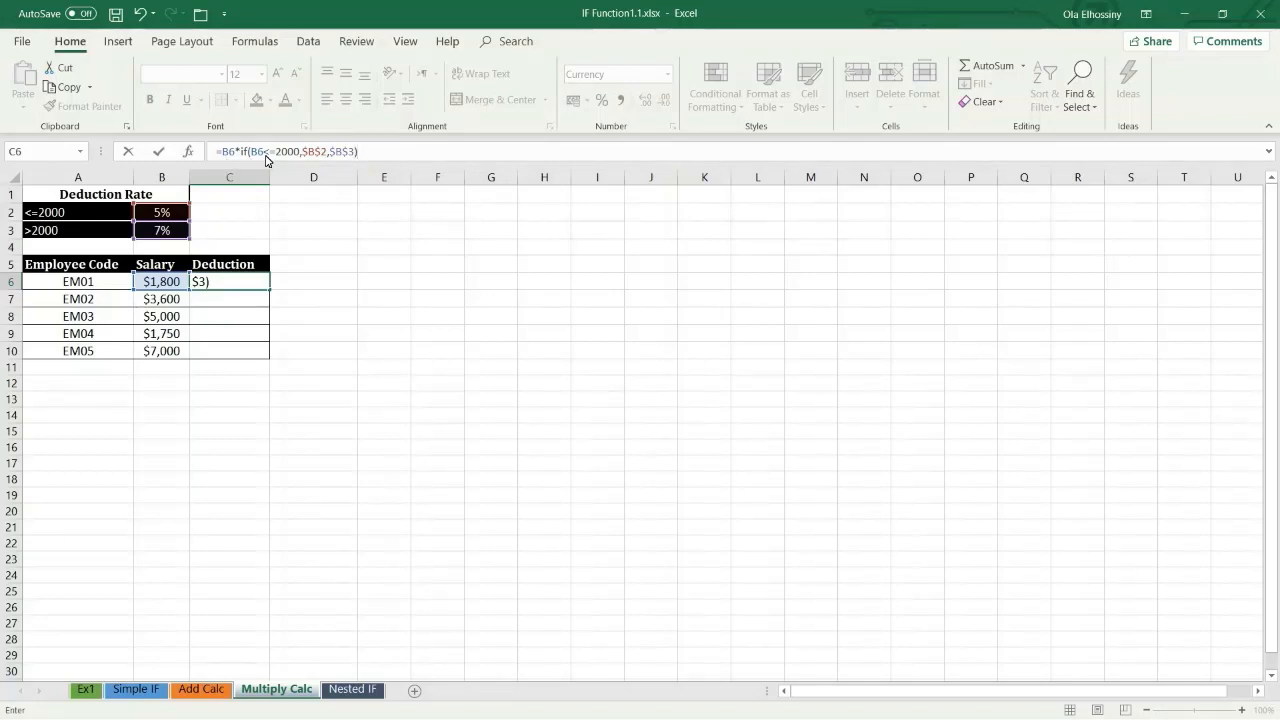
pyautogui.press('Return')
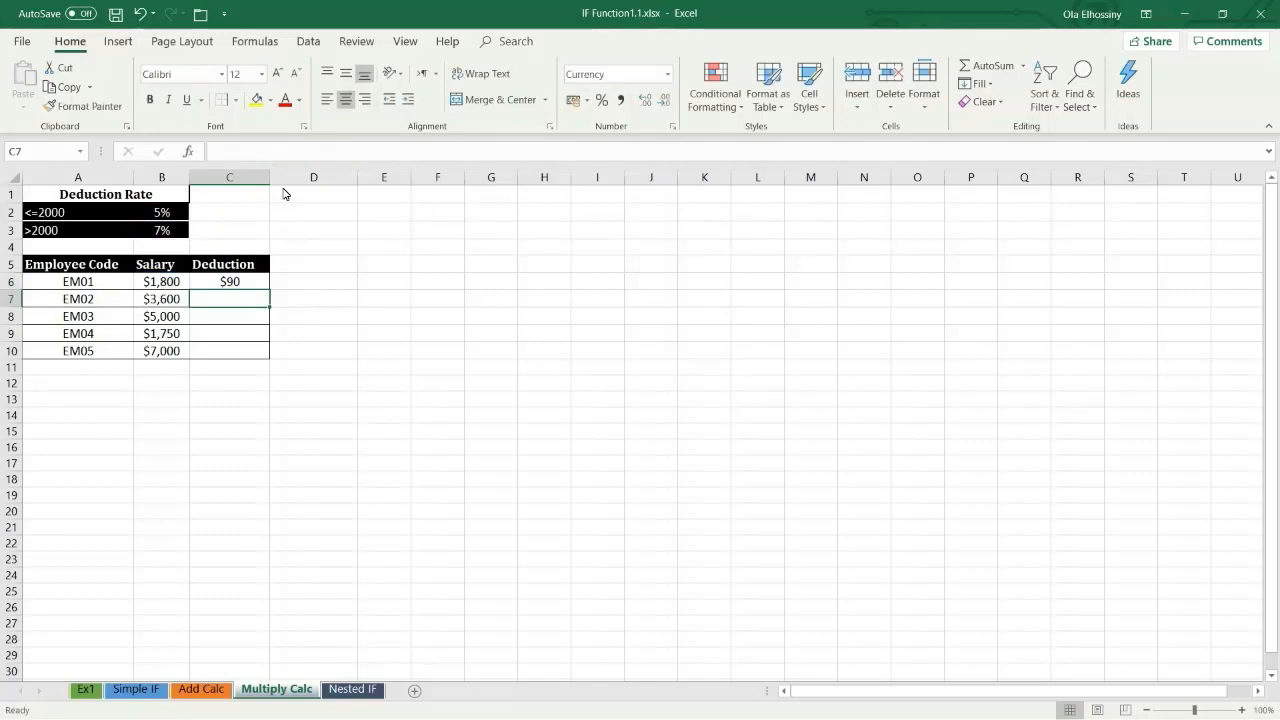
# Step: Fill the C6 formula down the Deduction column to C10
pyautogui.click(250, 285)
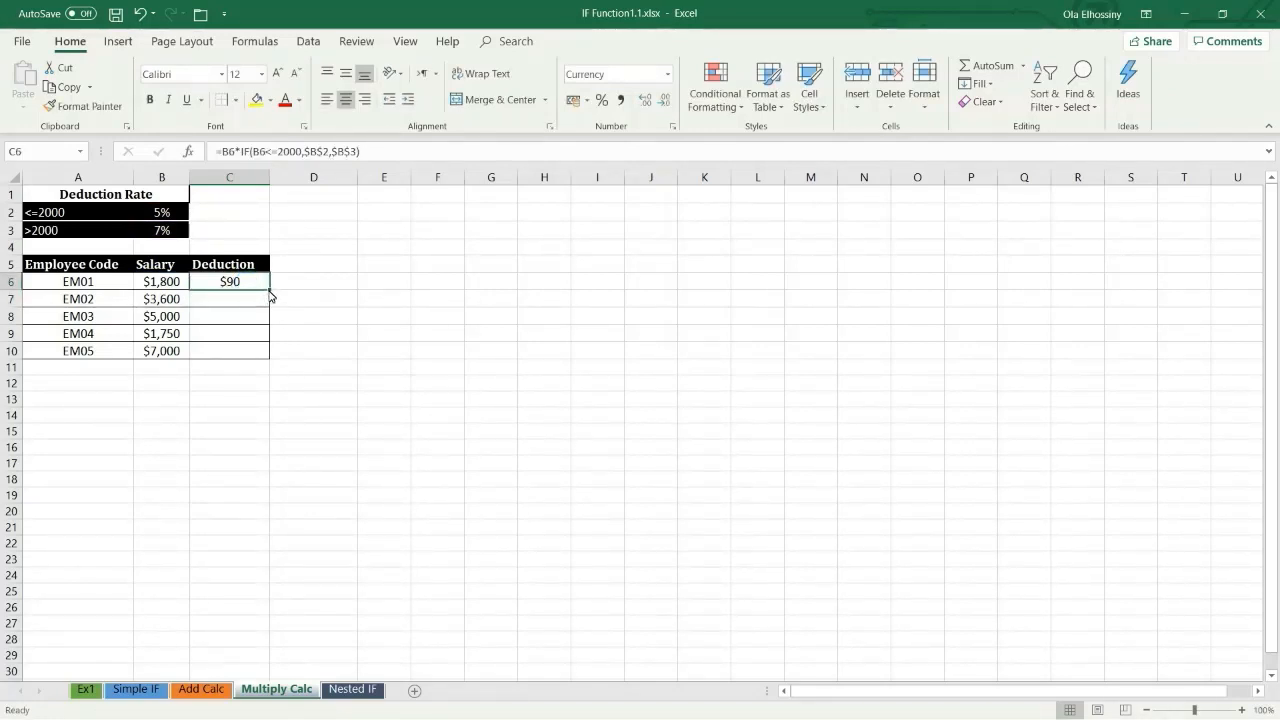
pyautogui.doubleClick(269, 291)
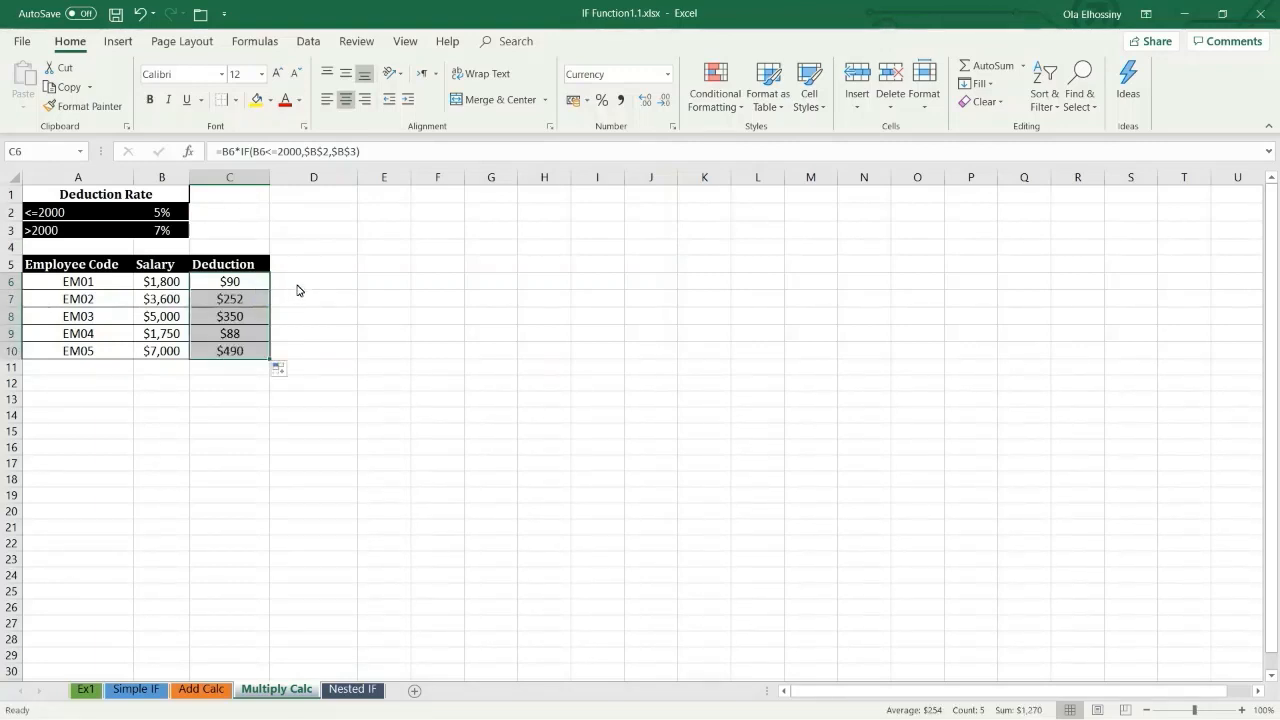
pyautogui.click(297, 286)
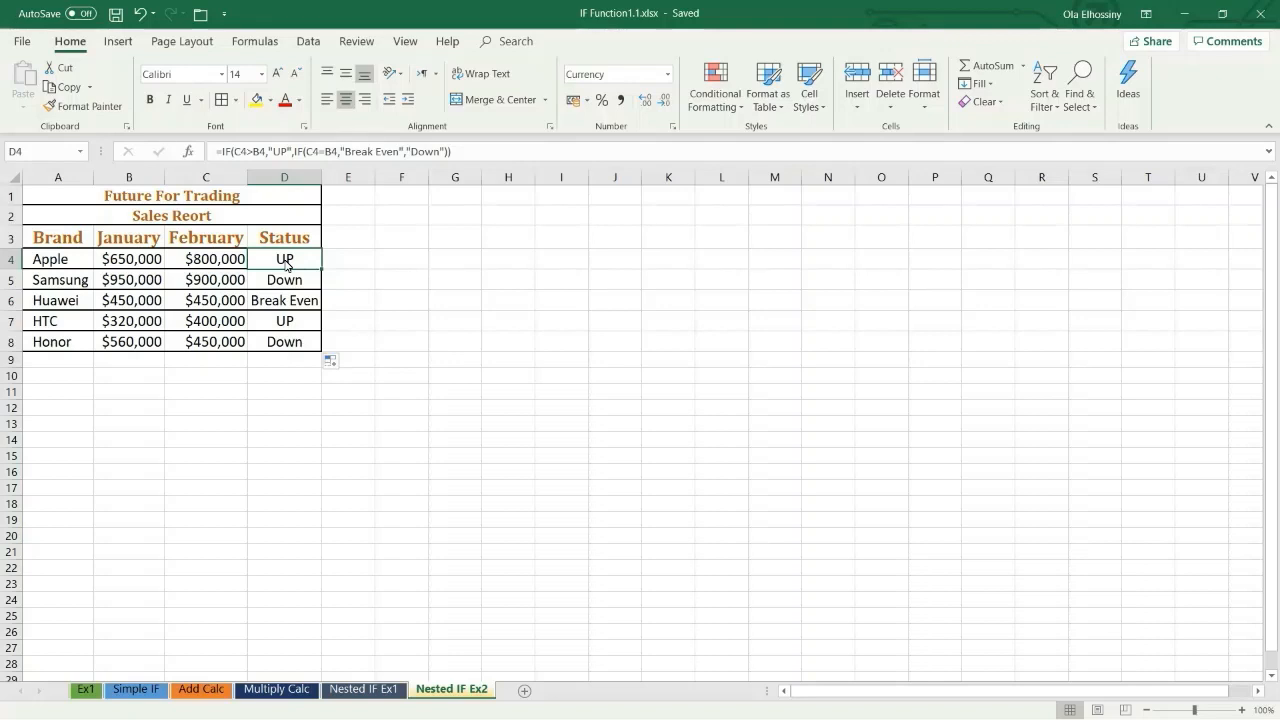
# Step: Clear the existing Status formulas in D4:D8 on the Nested IF Ex2 sheet
pyautogui.hotkey('ctrl', 'shift', 'Down')
pyautogui.press('Delete')
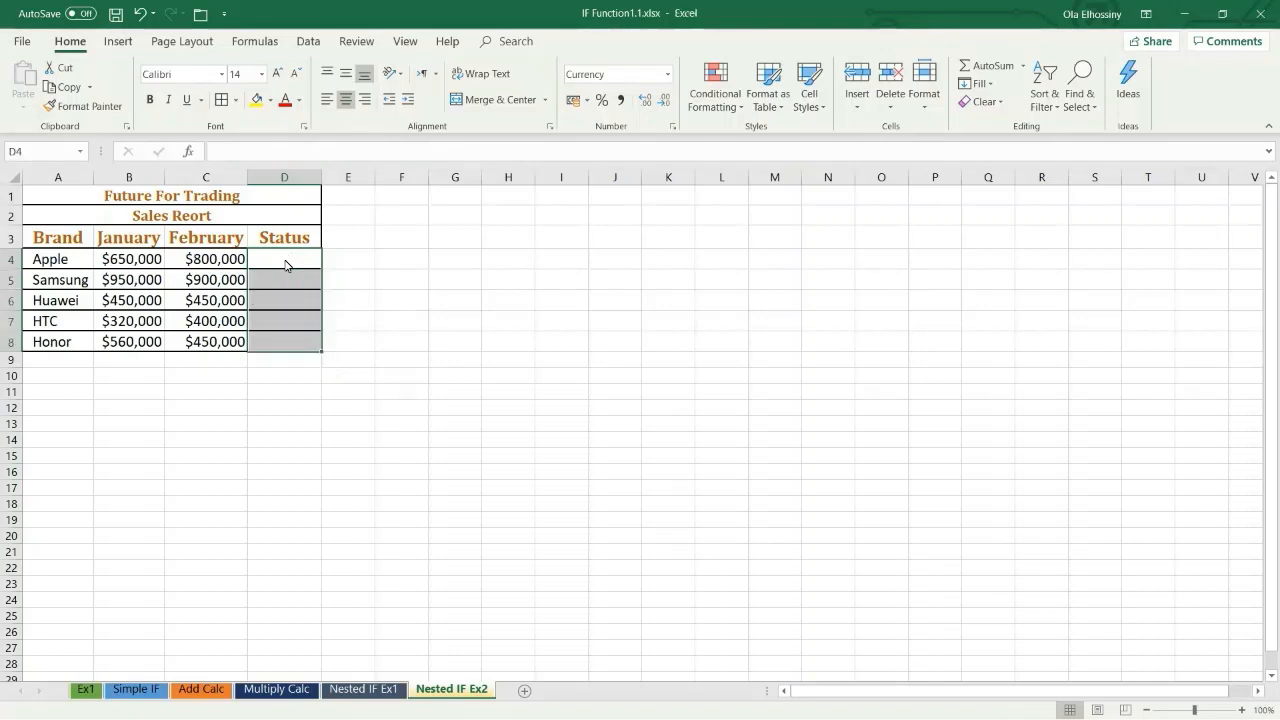
# Step: Start an IF formula in D4 that tests C4>B4 and returns "UP" if true
pyautogui.click(285, 262)
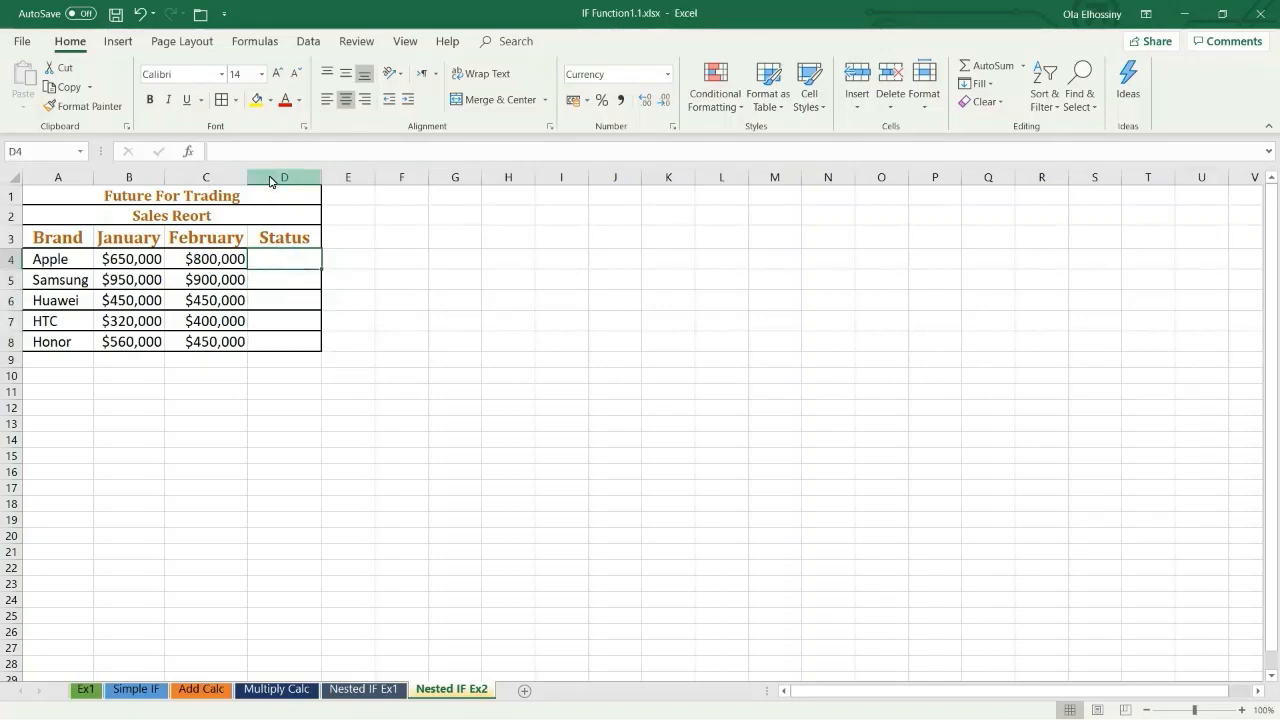
pyautogui.click(232, 153)
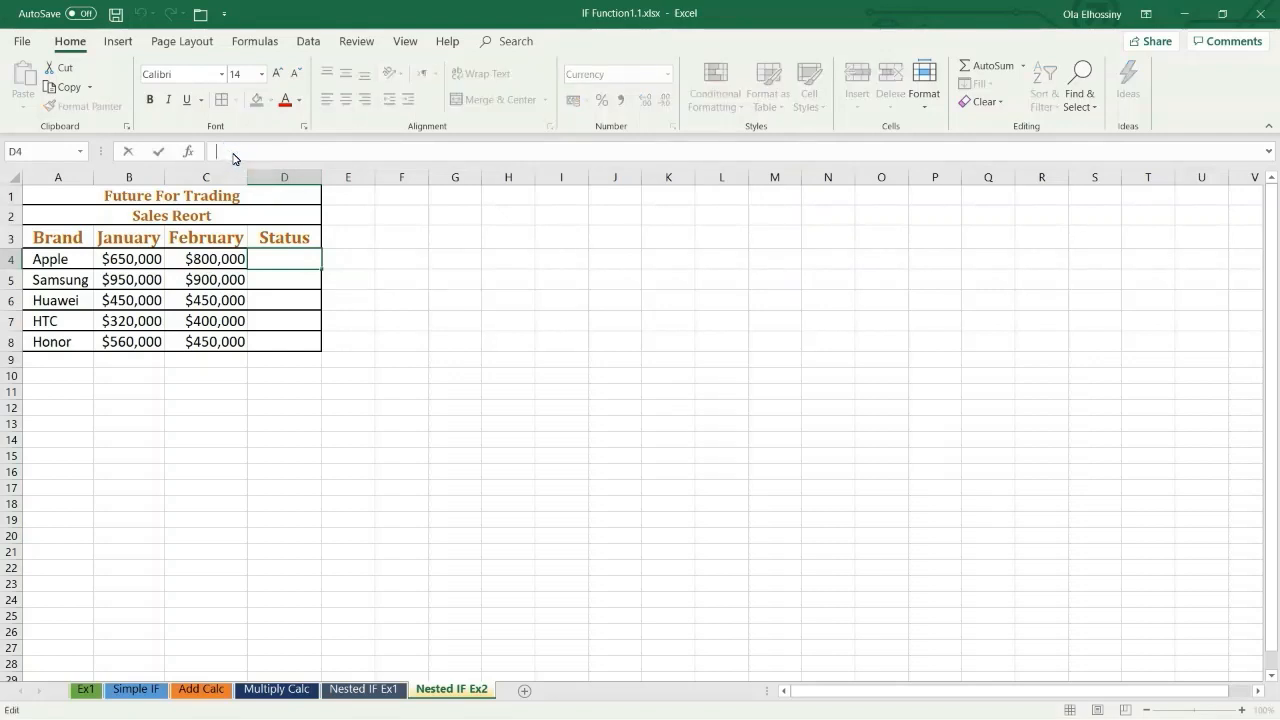
pyautogui.write('=')
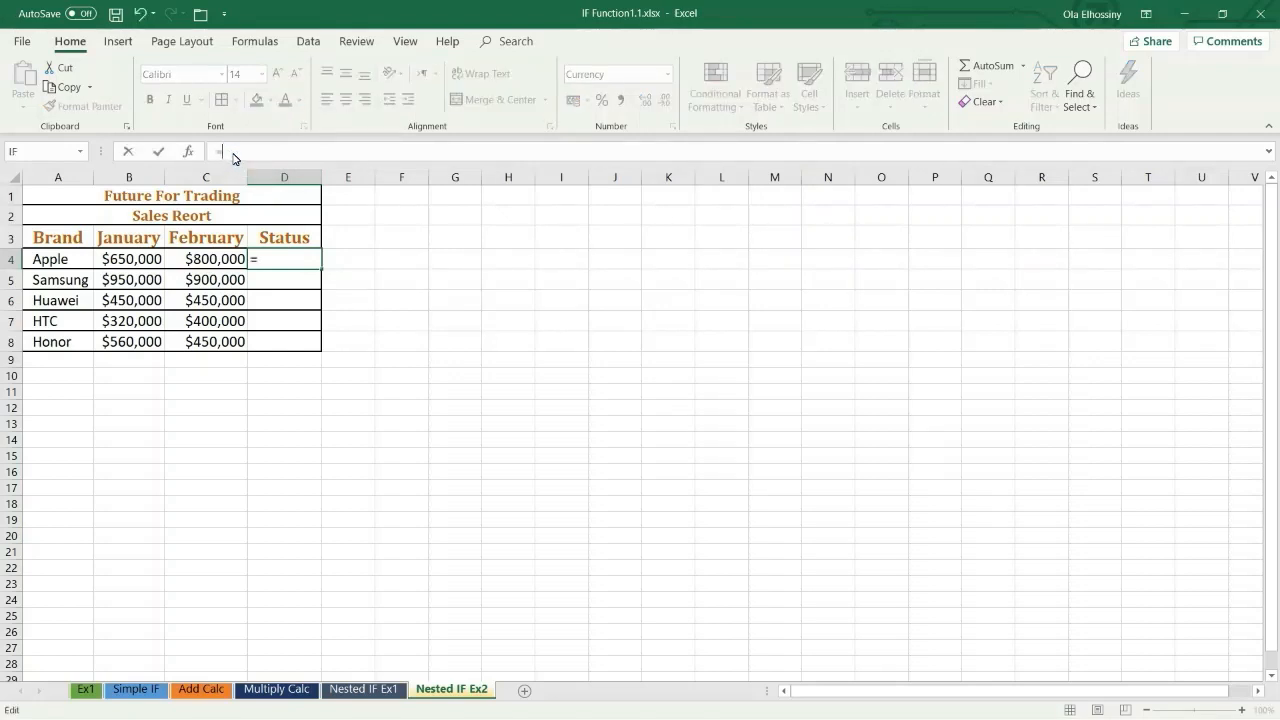
pyautogui.write('if')
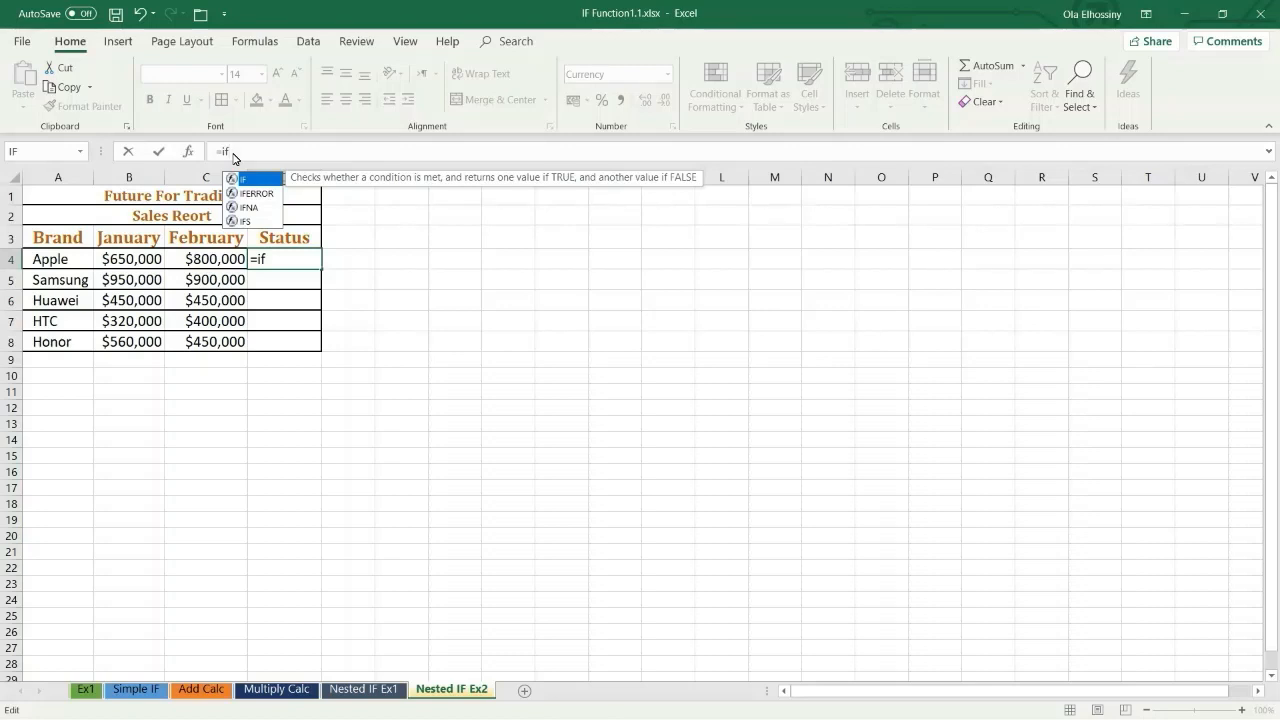
pyautogui.write('(')
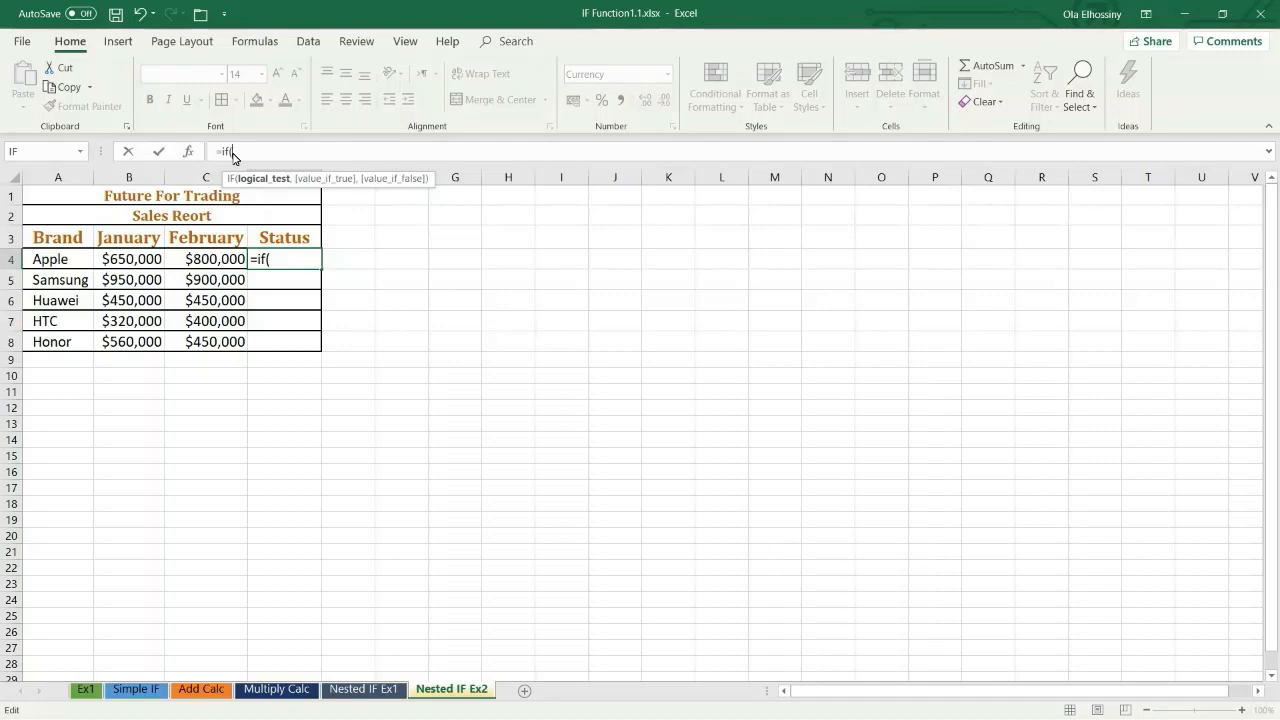
pyautogui.click(217, 265)
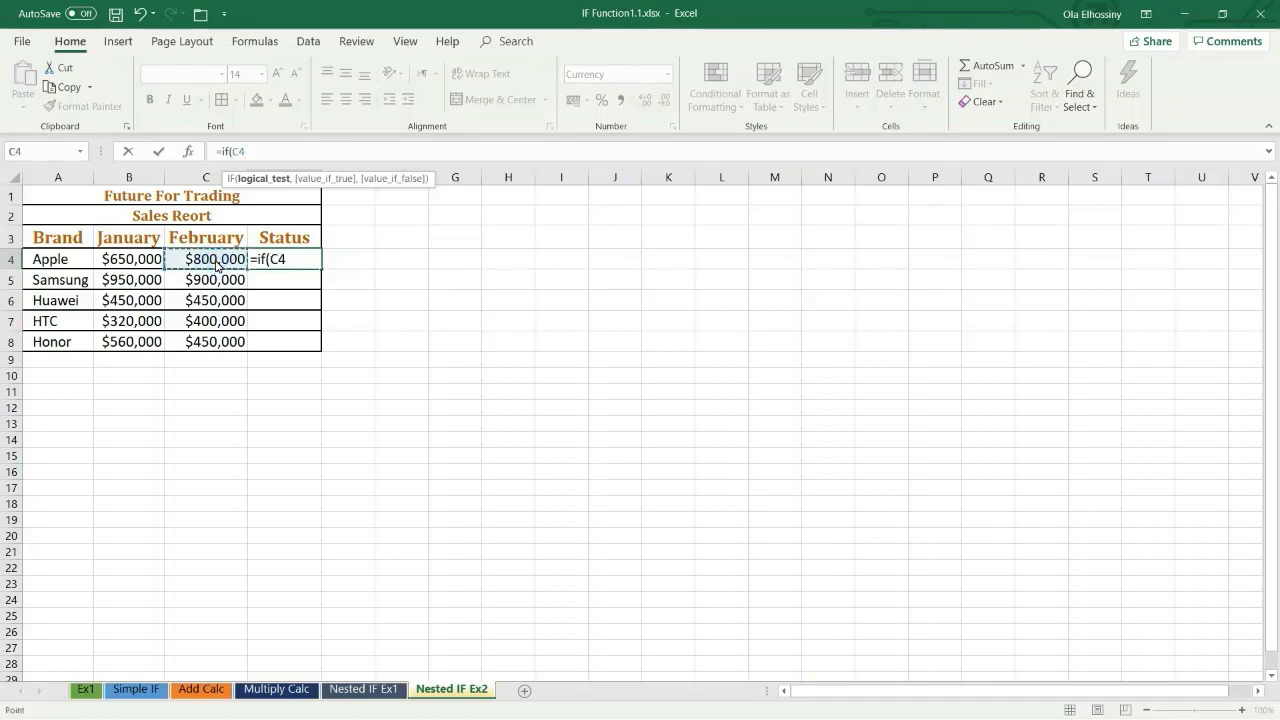
pyautogui.write('>')
pyautogui.click(143, 262)
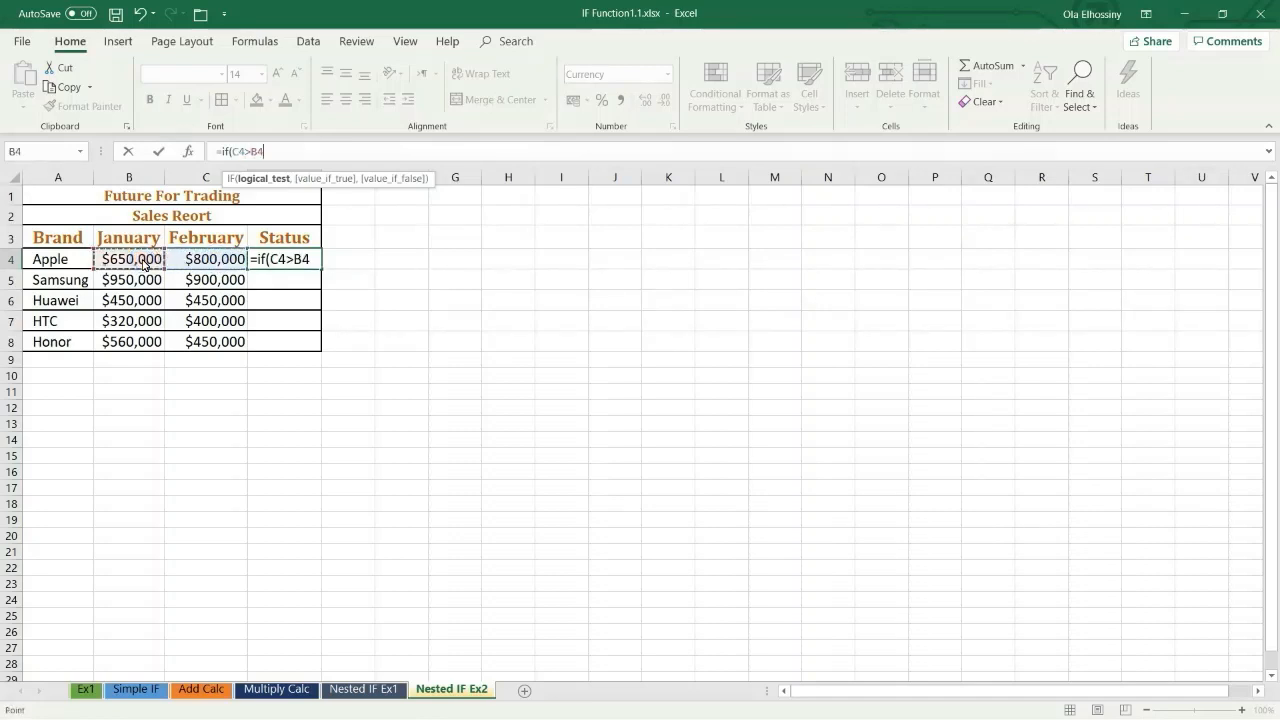
pyautogui.write(',')
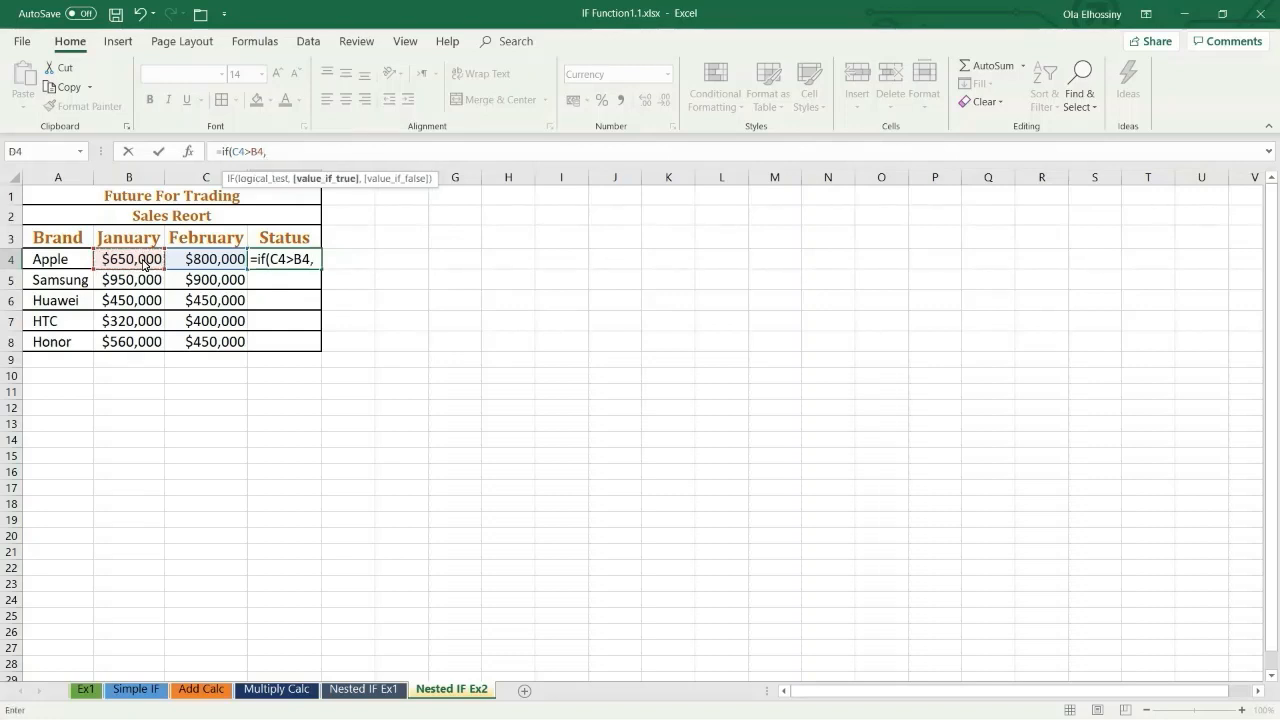
pyautogui.write('"UP",')
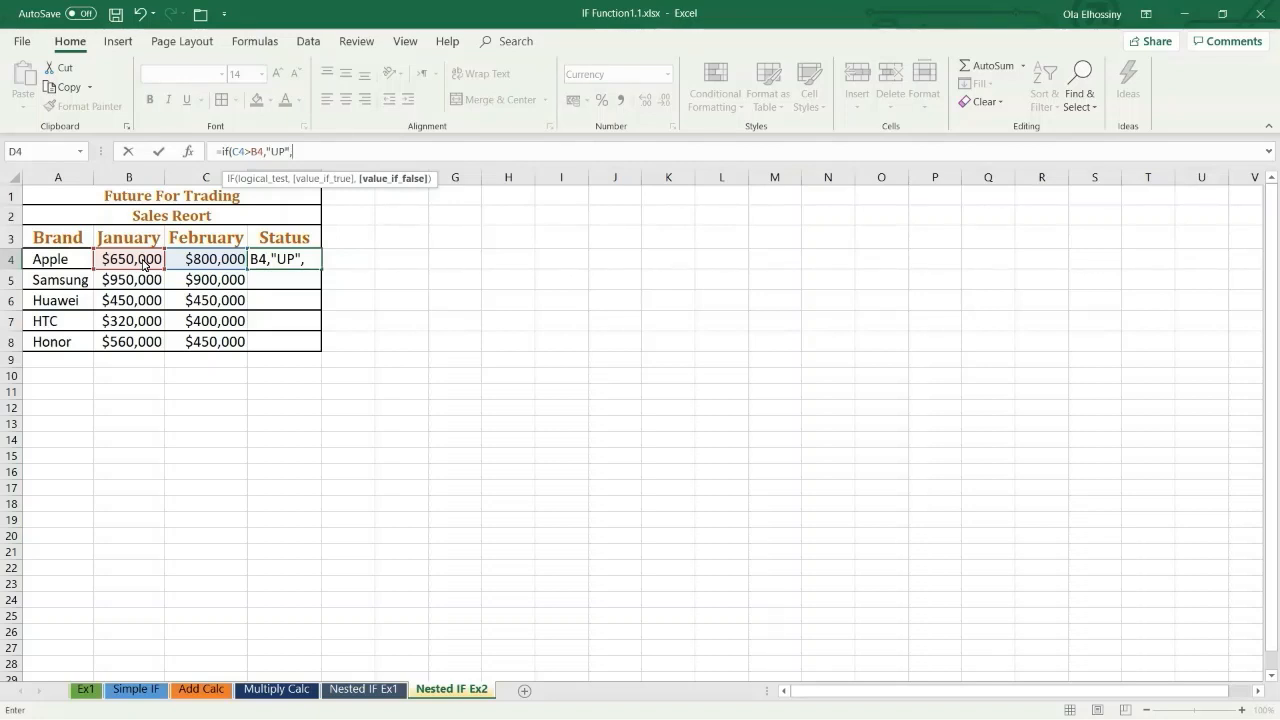
# Step: Nest a second IF as the value if false, testing C4=B4 and returning "Break Even" if true
pyautogui.write('if')
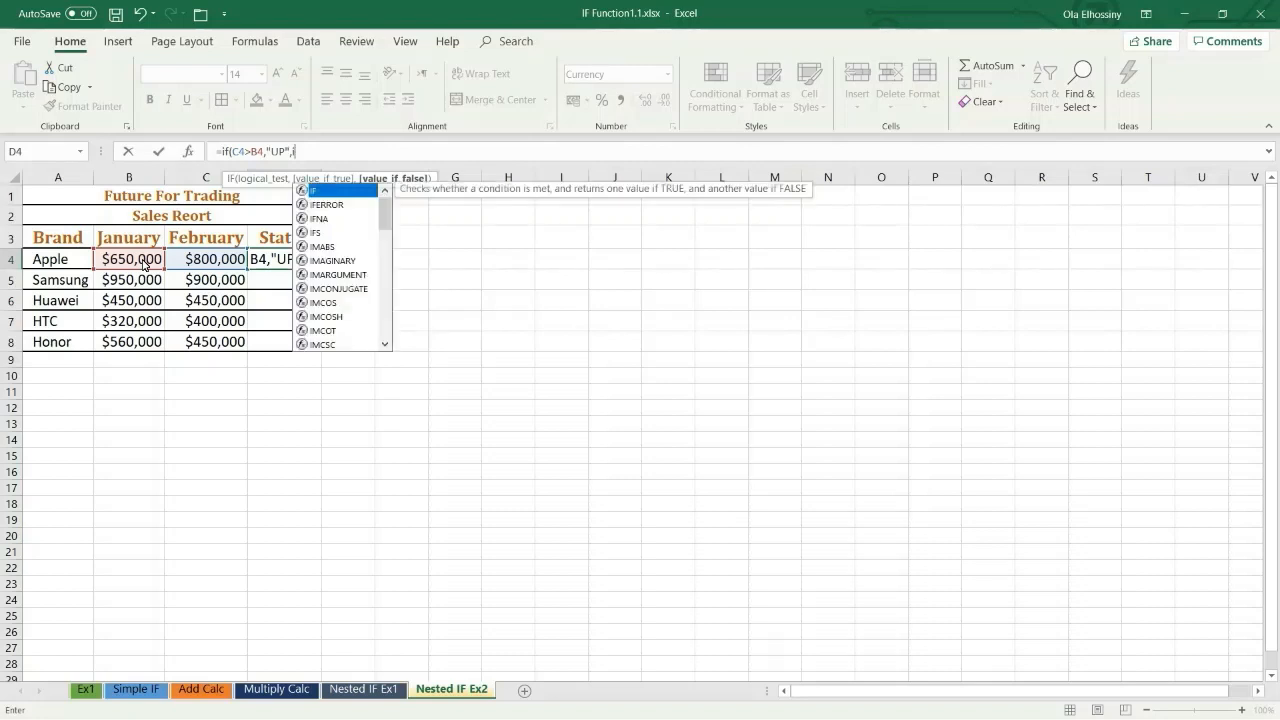
pyautogui.write('(')
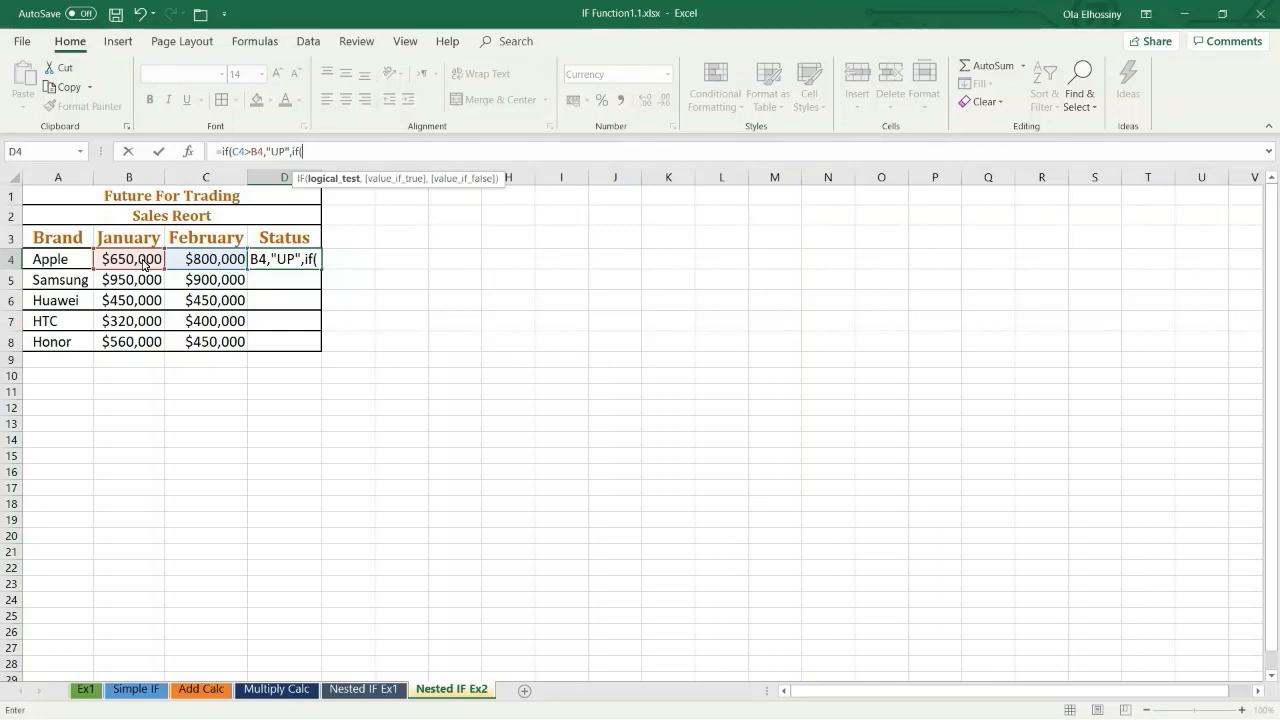
pyautogui.click(209, 267)
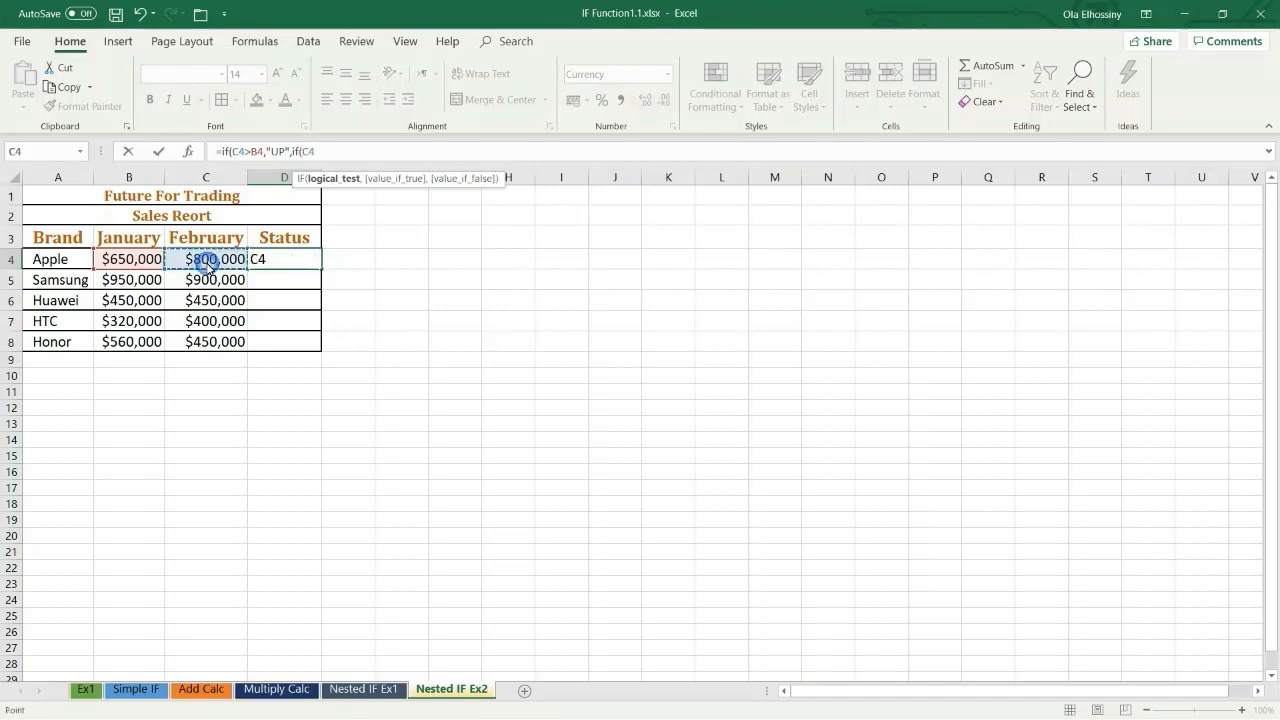
pyautogui.write('=')
pyautogui.click(133, 260)
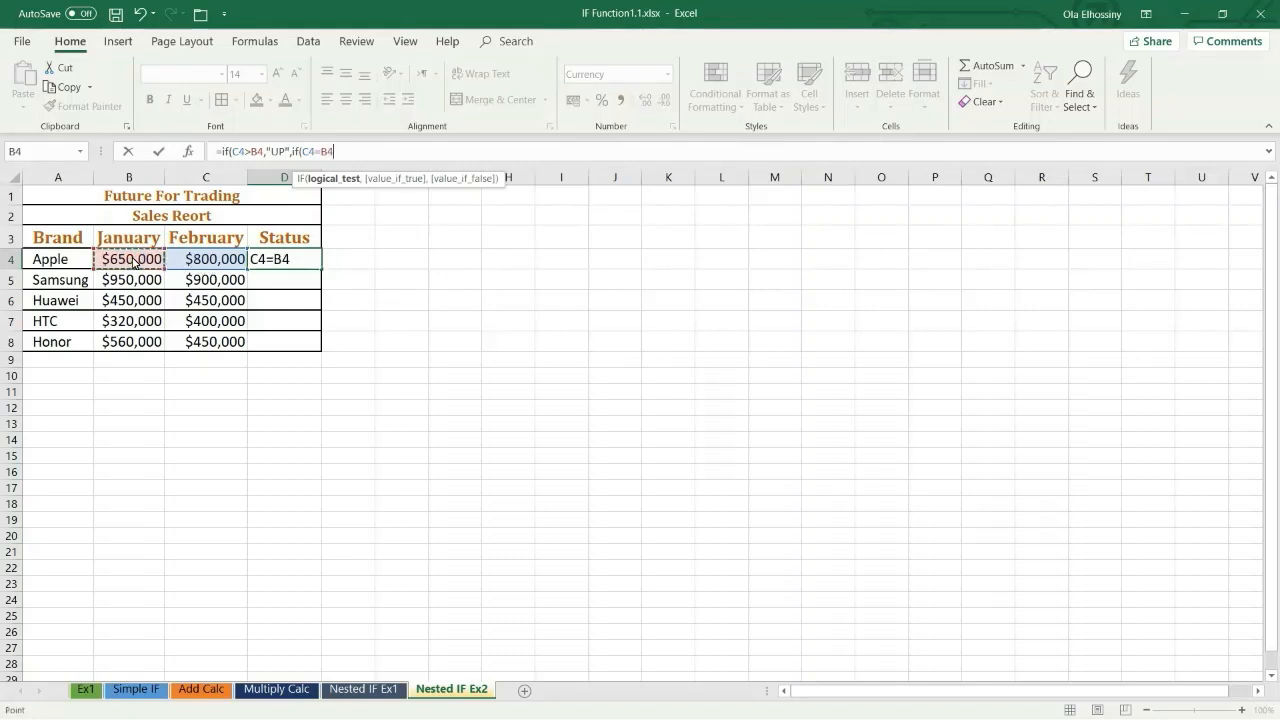
pyautogui.write(',')
pyautogui.write('"')
pyautogui.write('Br')
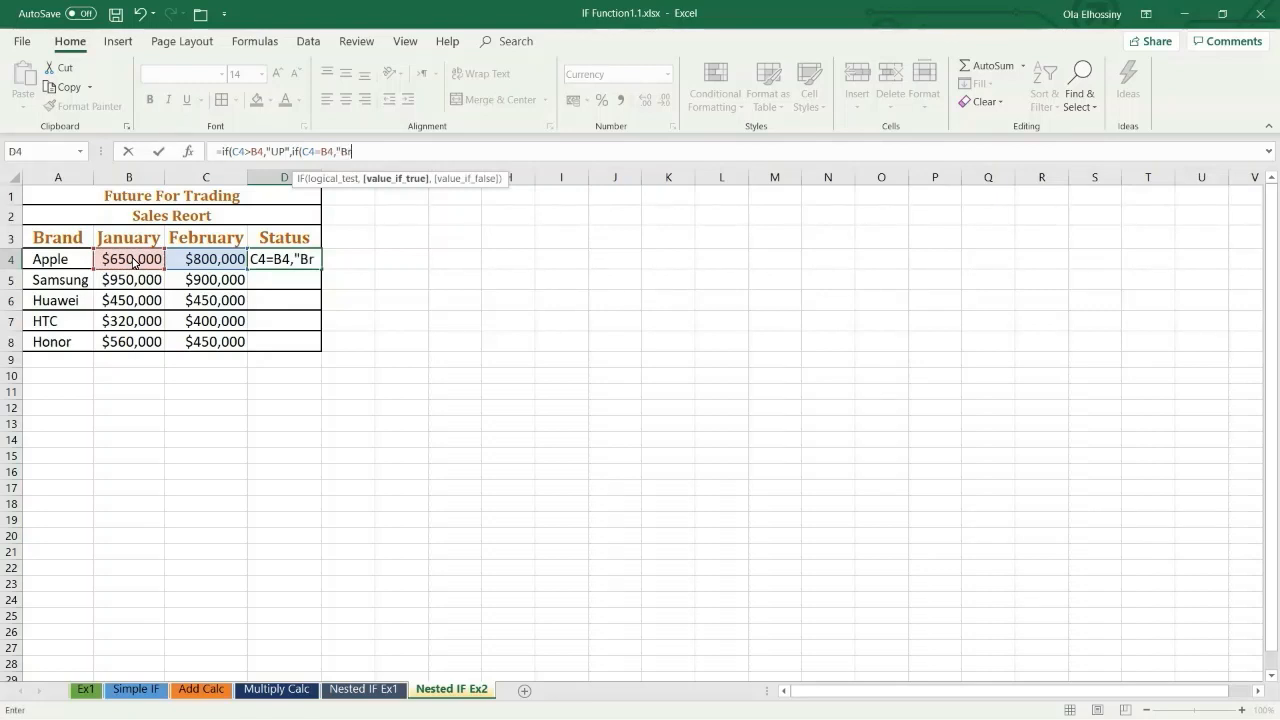
pyautogui.write('eak Even",')
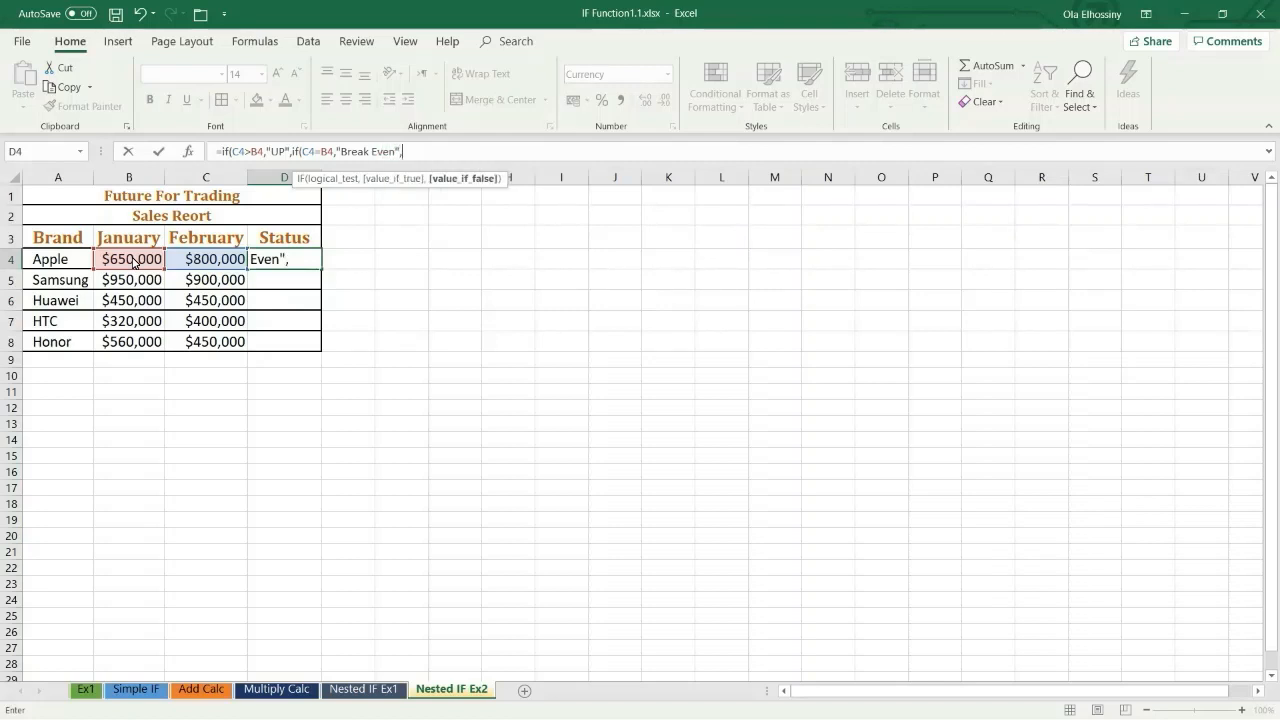
pyautogui.write('"Down"')
# Step: Return "Down" as the nested IF's value if false, close both functions and enter the D4 formula
pyautogui.write('))')
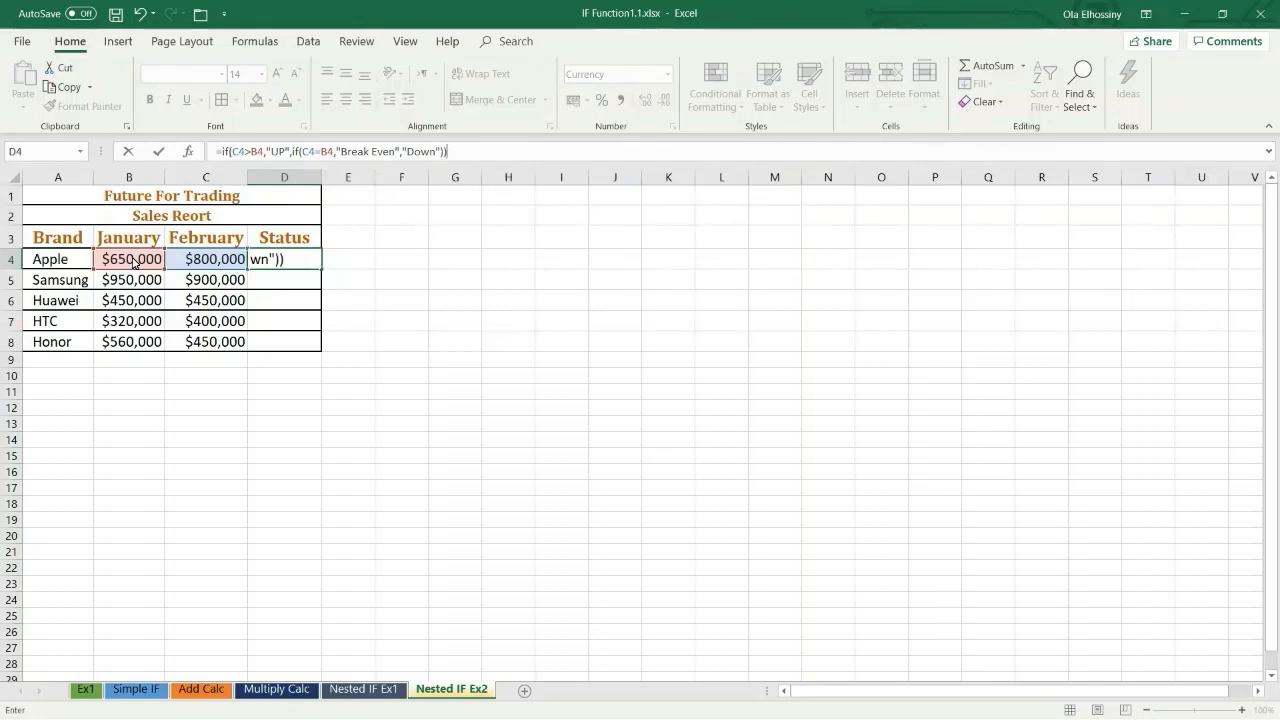
pyautogui.press('Return')
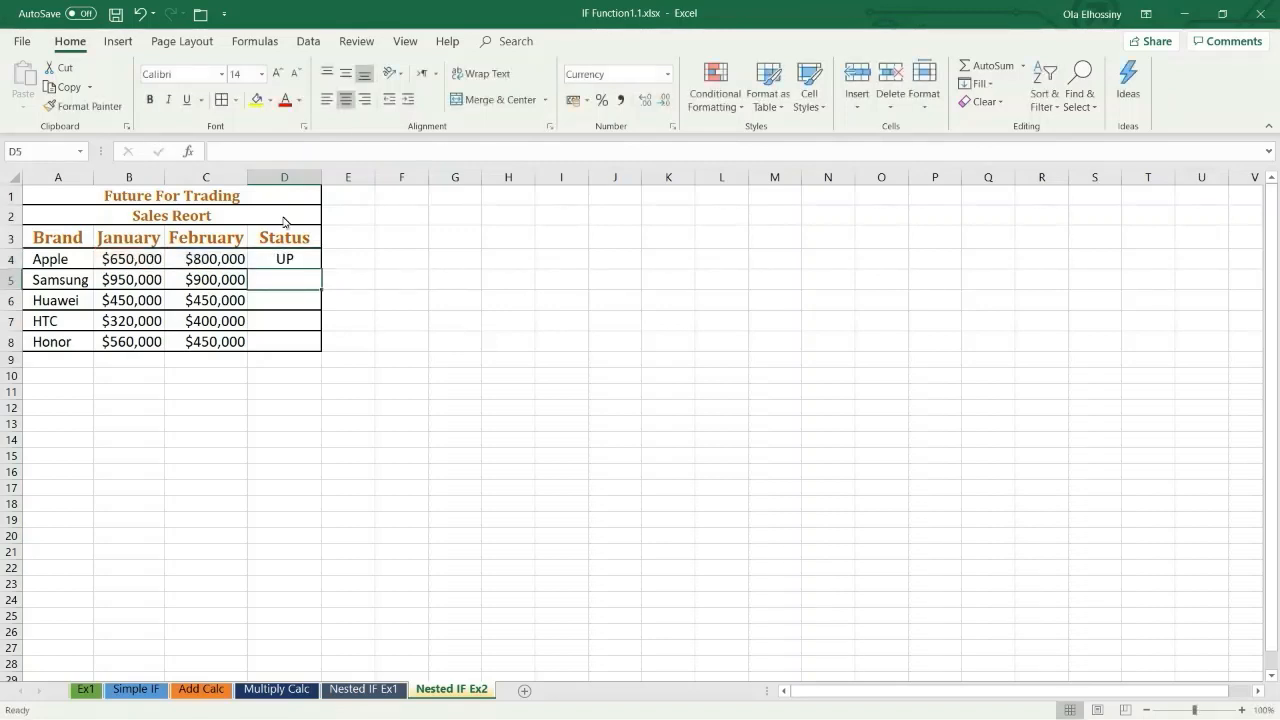
# Step: Fill the D4 formula down the Status column to D8 and check the Apple, Samsung and Huawei rows
pyautogui.click(280, 260)
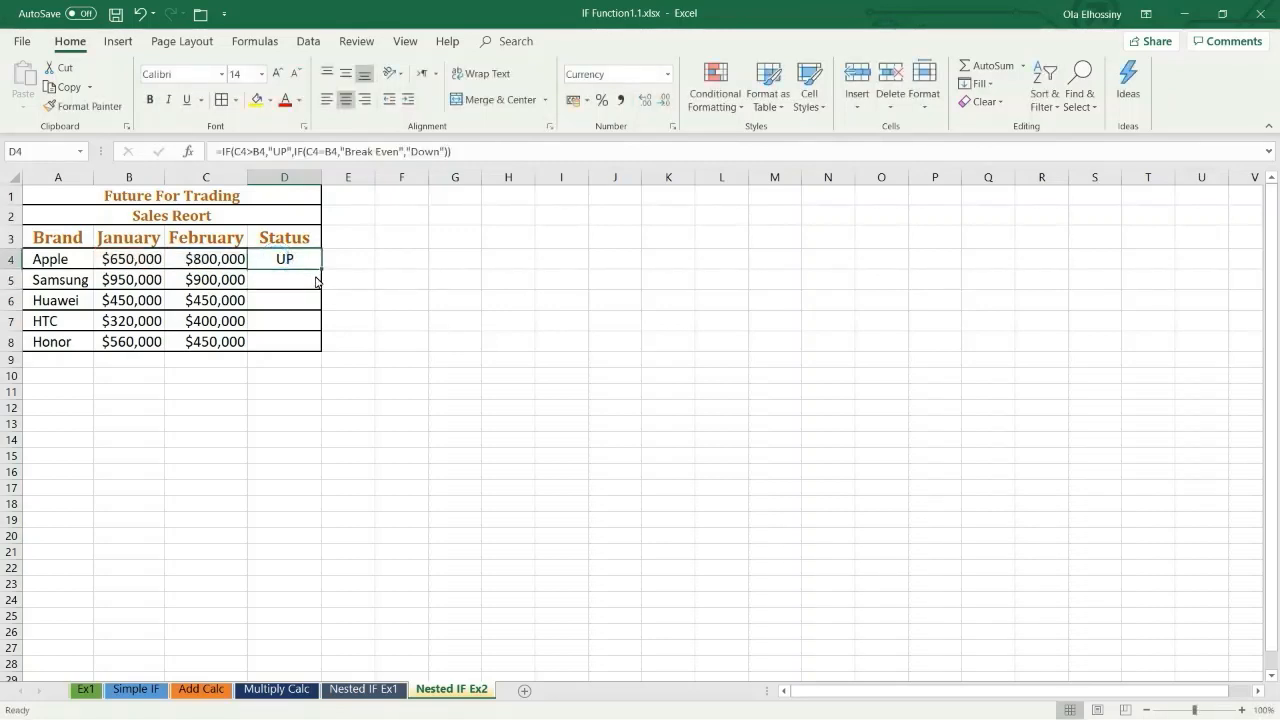
pyautogui.doubleClick(321, 270)
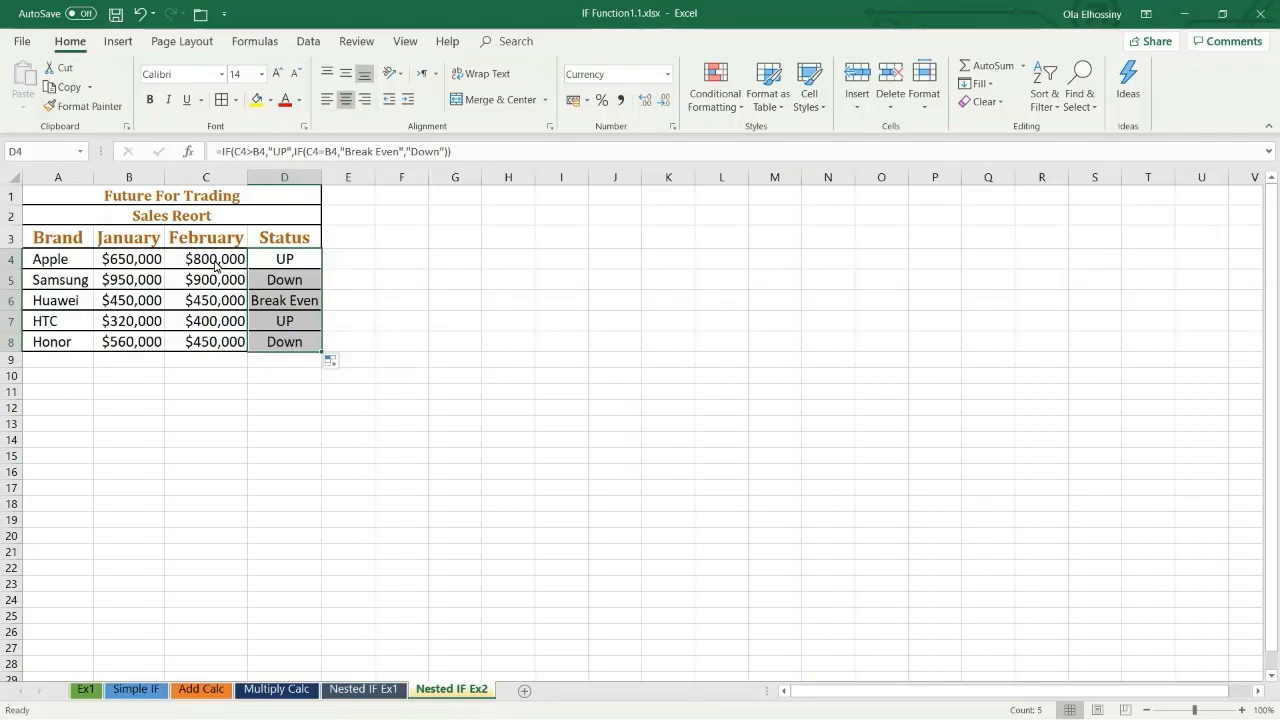
pyautogui.click(215, 265)
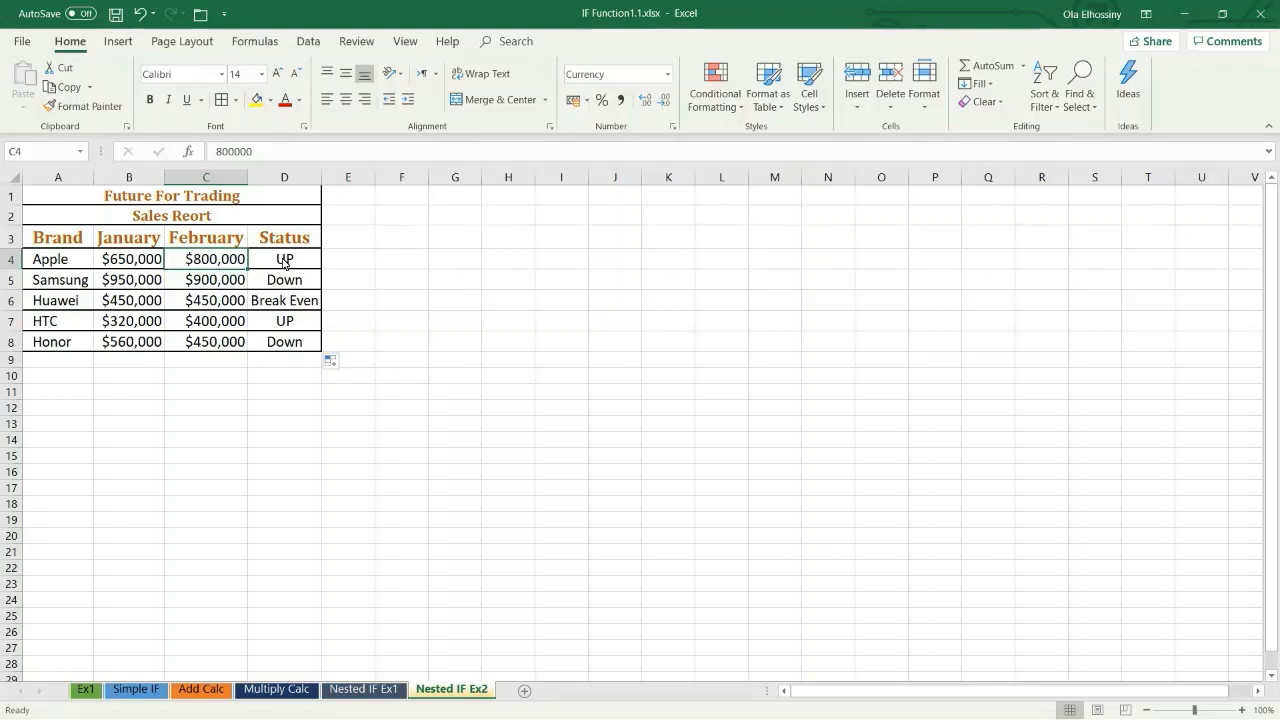
pyautogui.moveTo(285, 263); pyautogui.dragTo(223, 287)
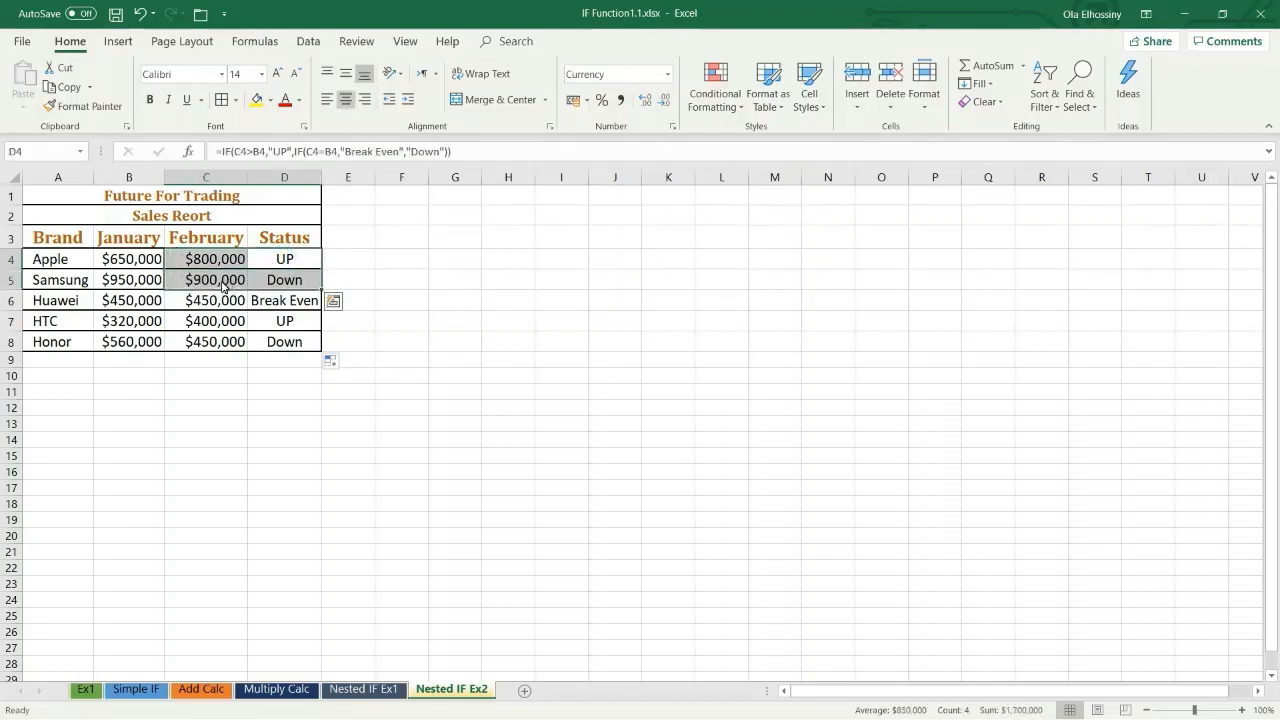
pyautogui.click(223, 287)
pyautogui.click(223, 287)
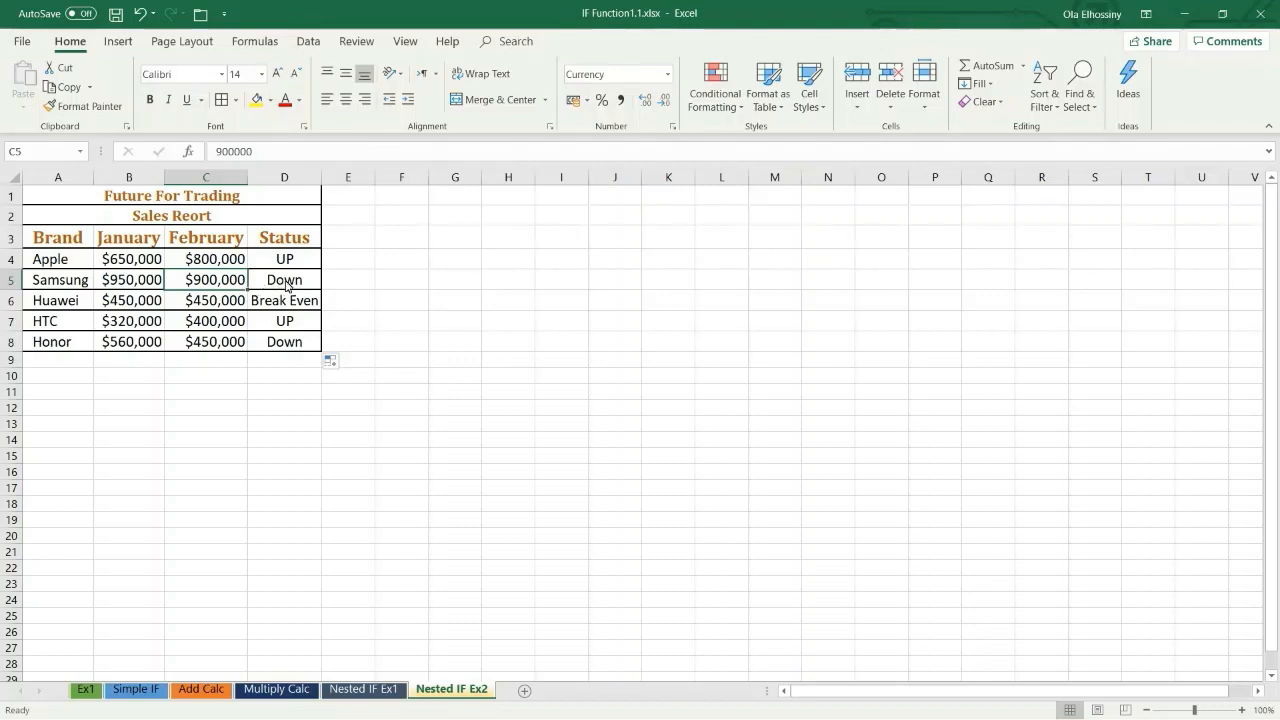
pyautogui.click(231, 303)
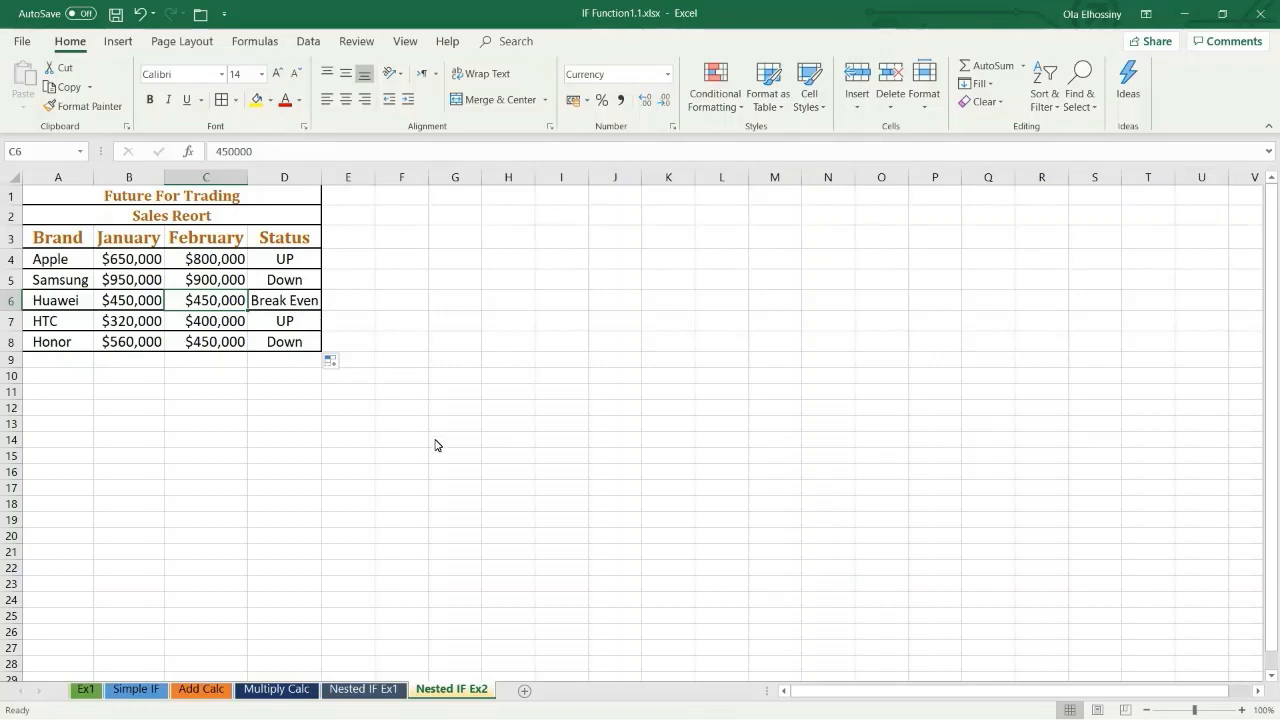
# Step: Clear the existing Commission formulas in C7:C12 on the Nested IF Ex1 sheet
pyautogui.click(363, 687)
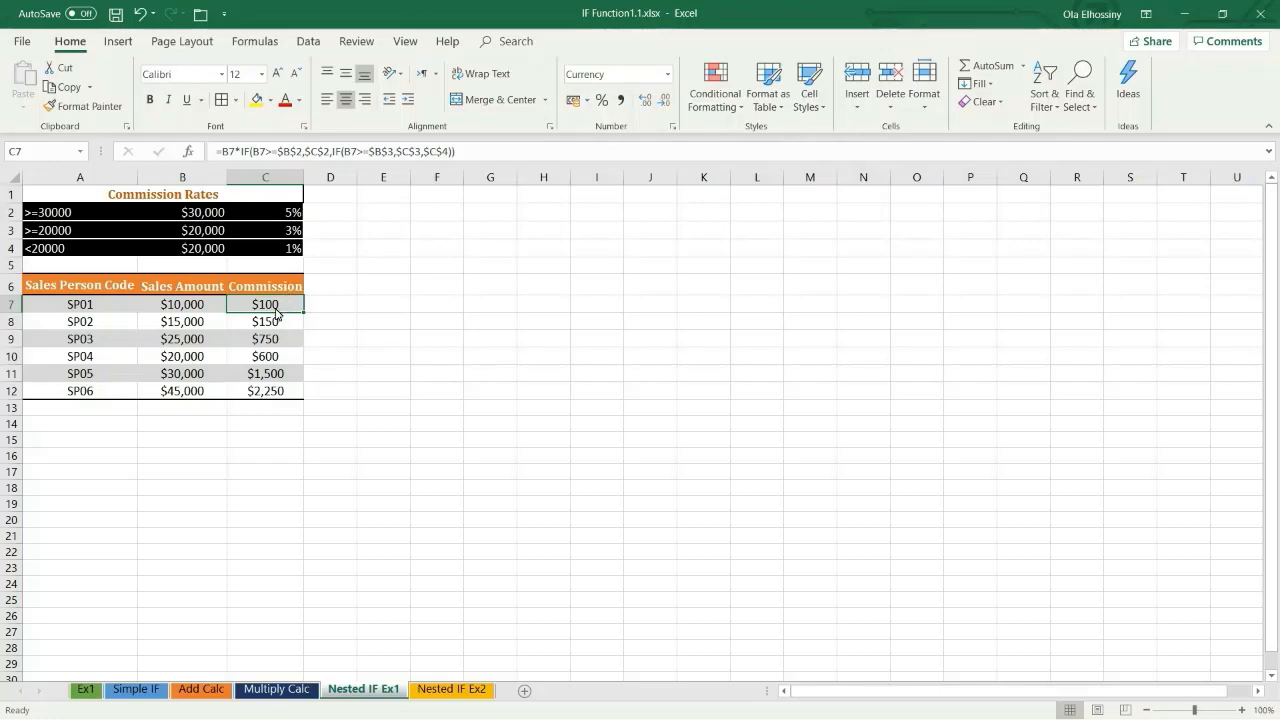
pyautogui.hotkey('ctrl', 'shift', 'Down')
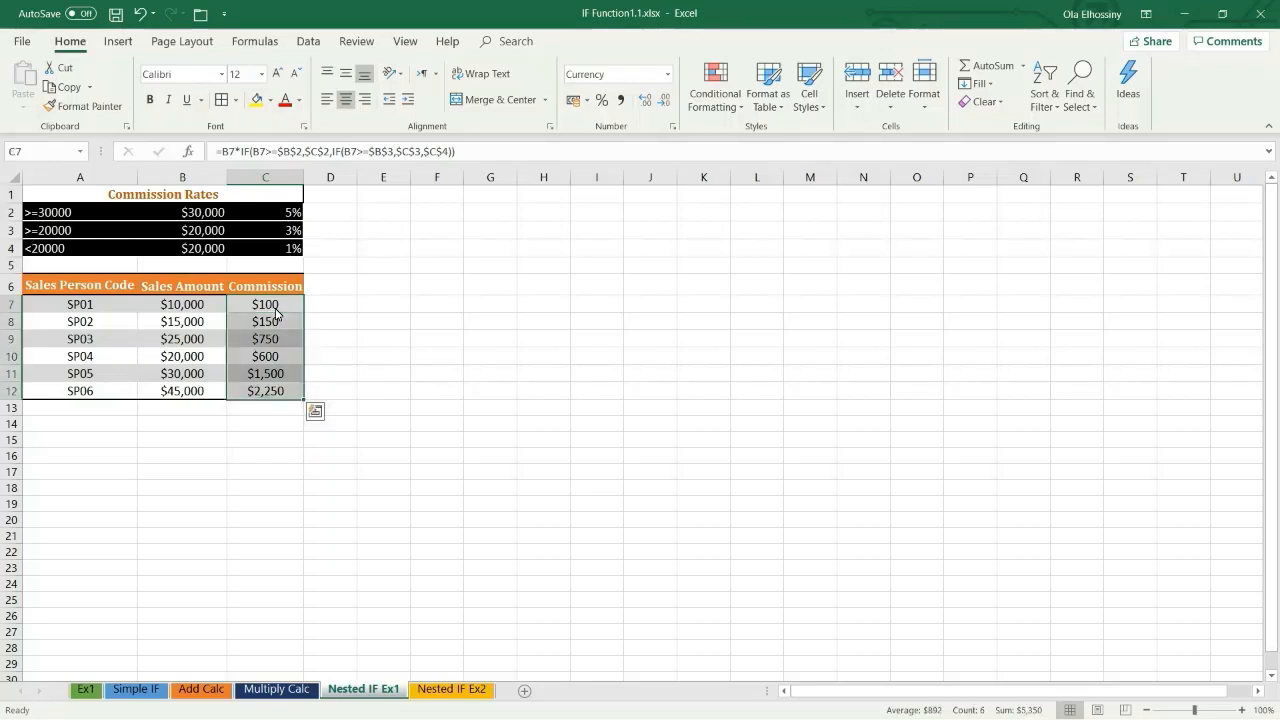
pyautogui.press('Delete')
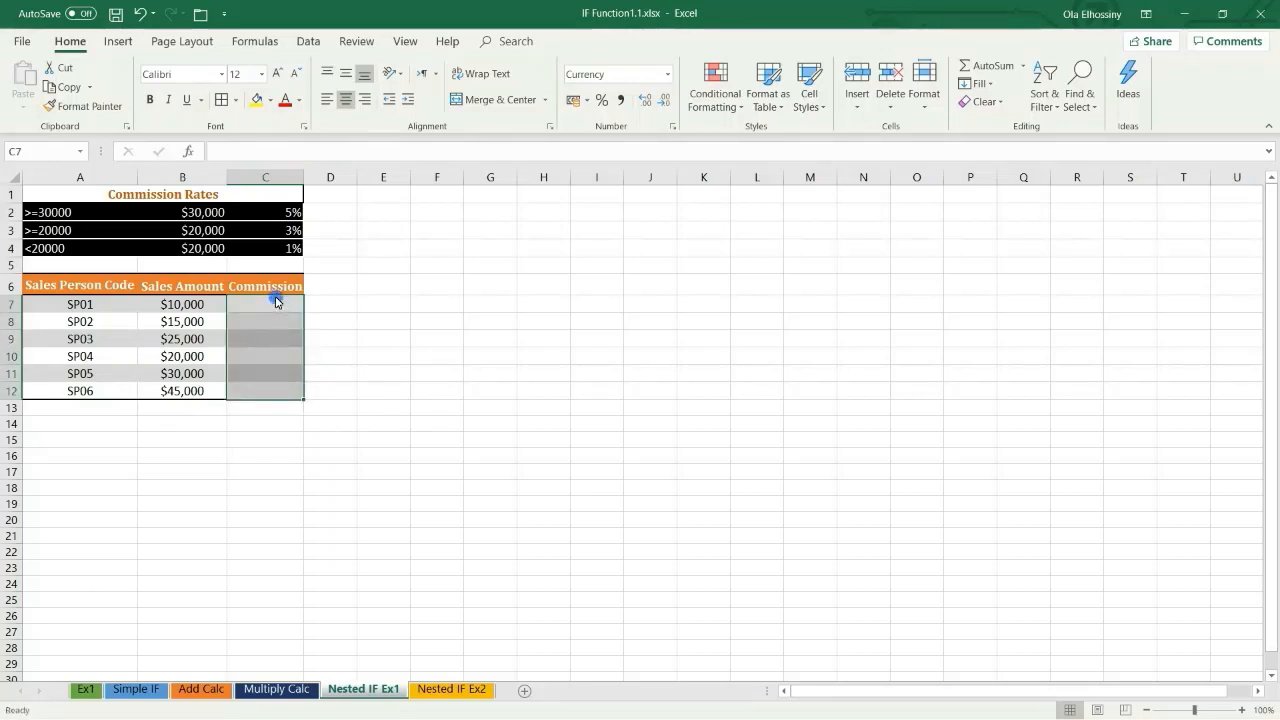
# Step: Start an IF formula in C7 that tests B7>=$B$2, with the threshold cell as an absolute reference
pyautogui.click(277, 302)
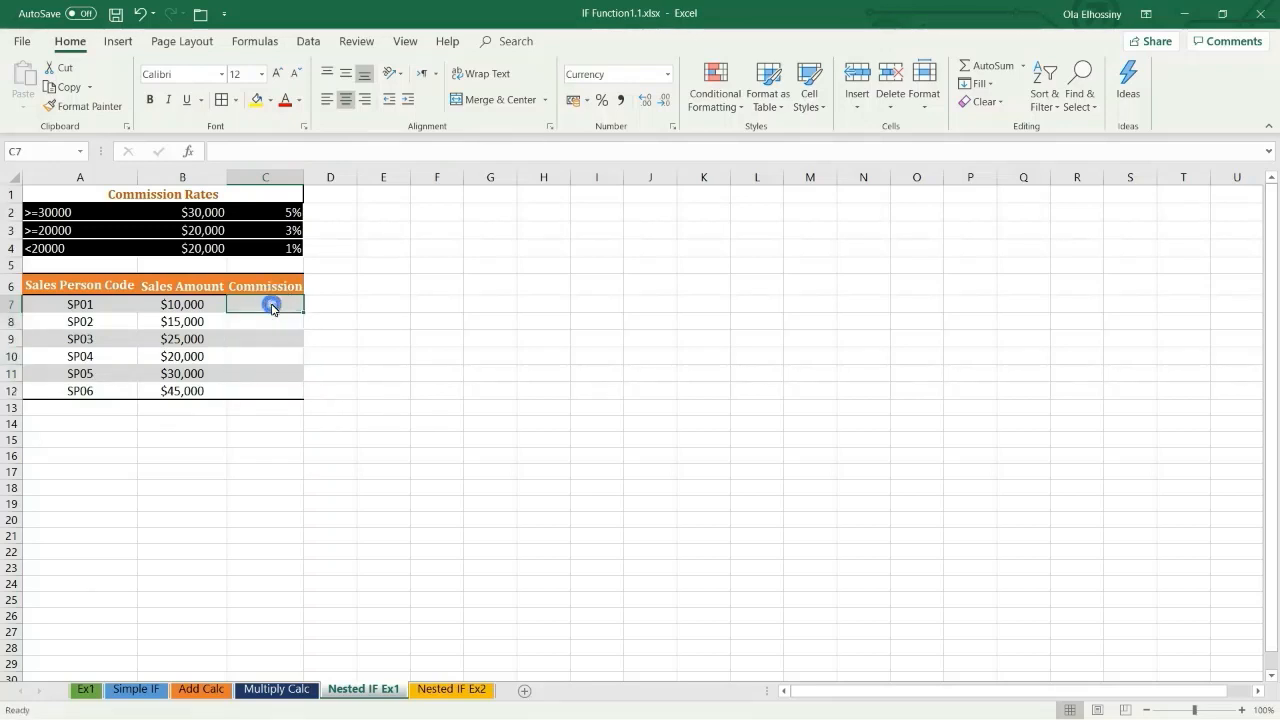
pyautogui.click(234, 152)
pyautogui.write('=')
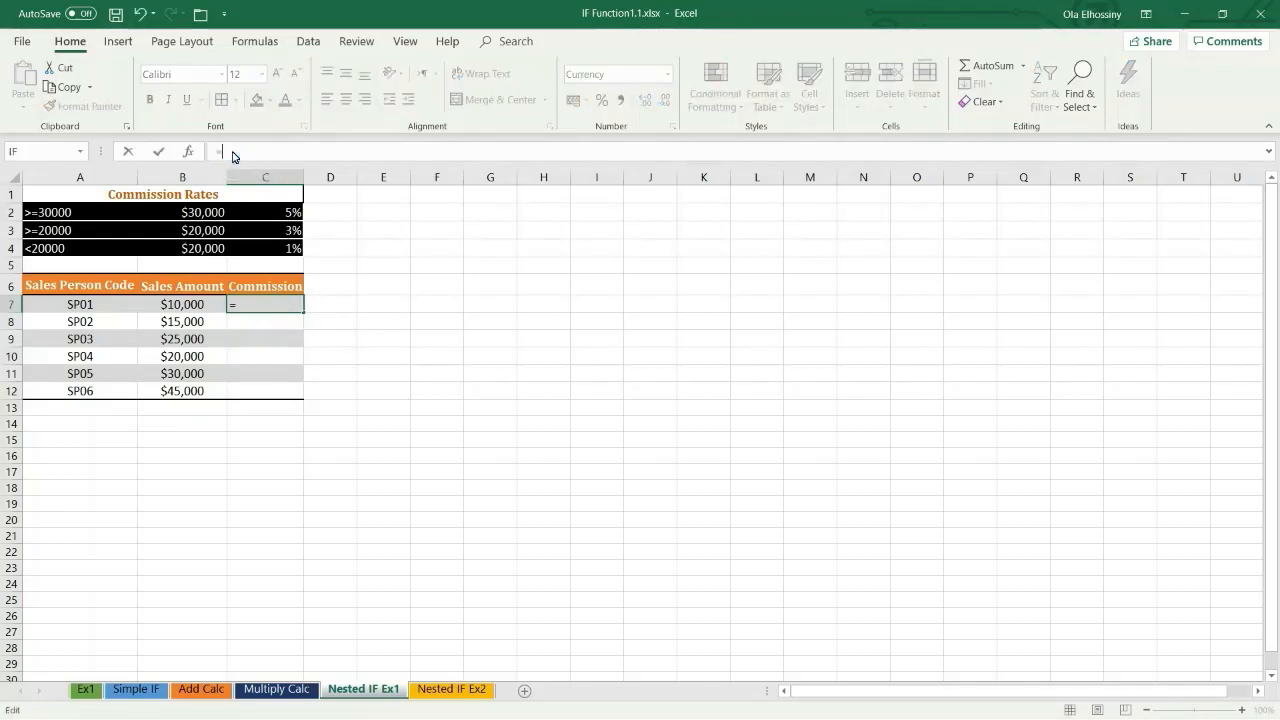
pyautogui.write('if')
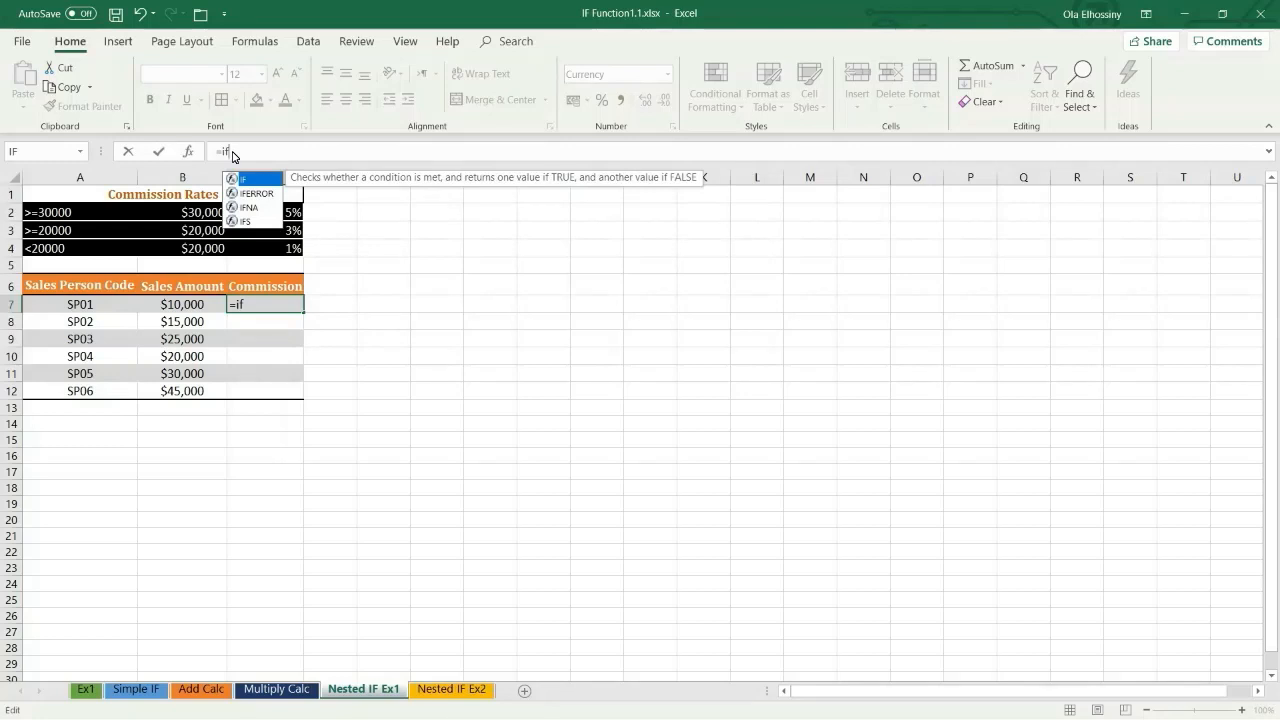
pyautogui.write('(')
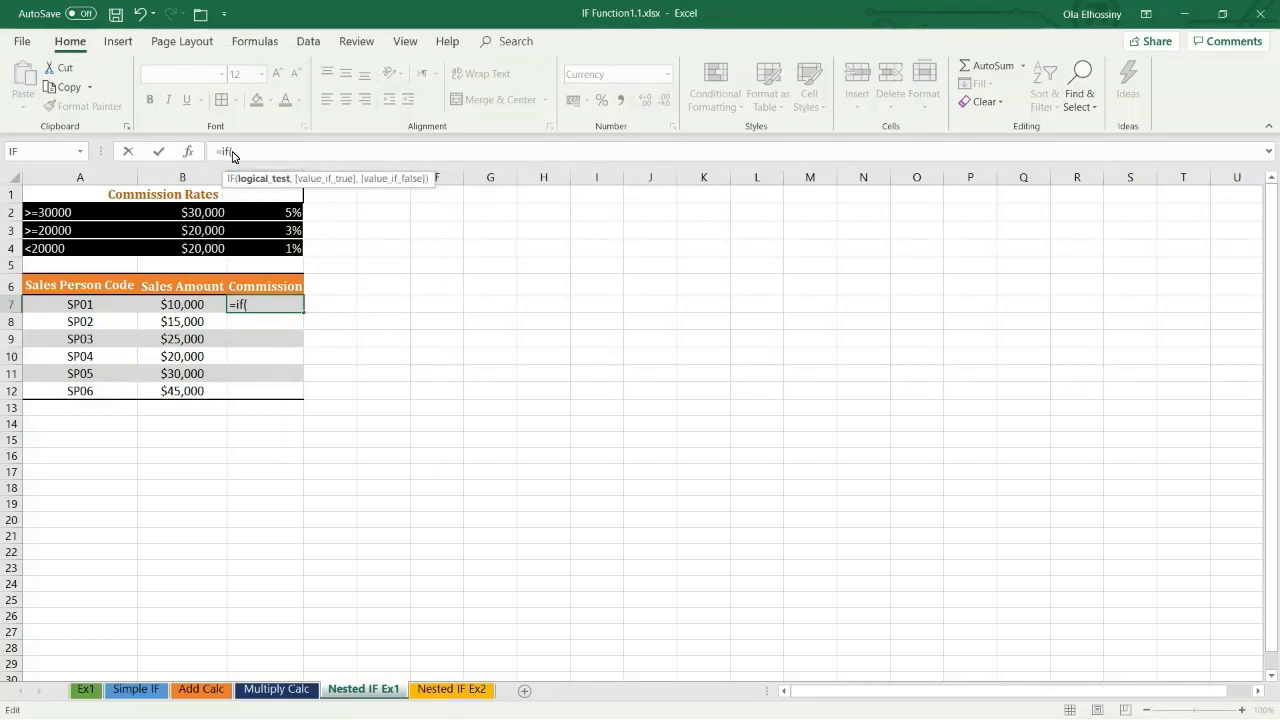
pyautogui.click(190, 313)
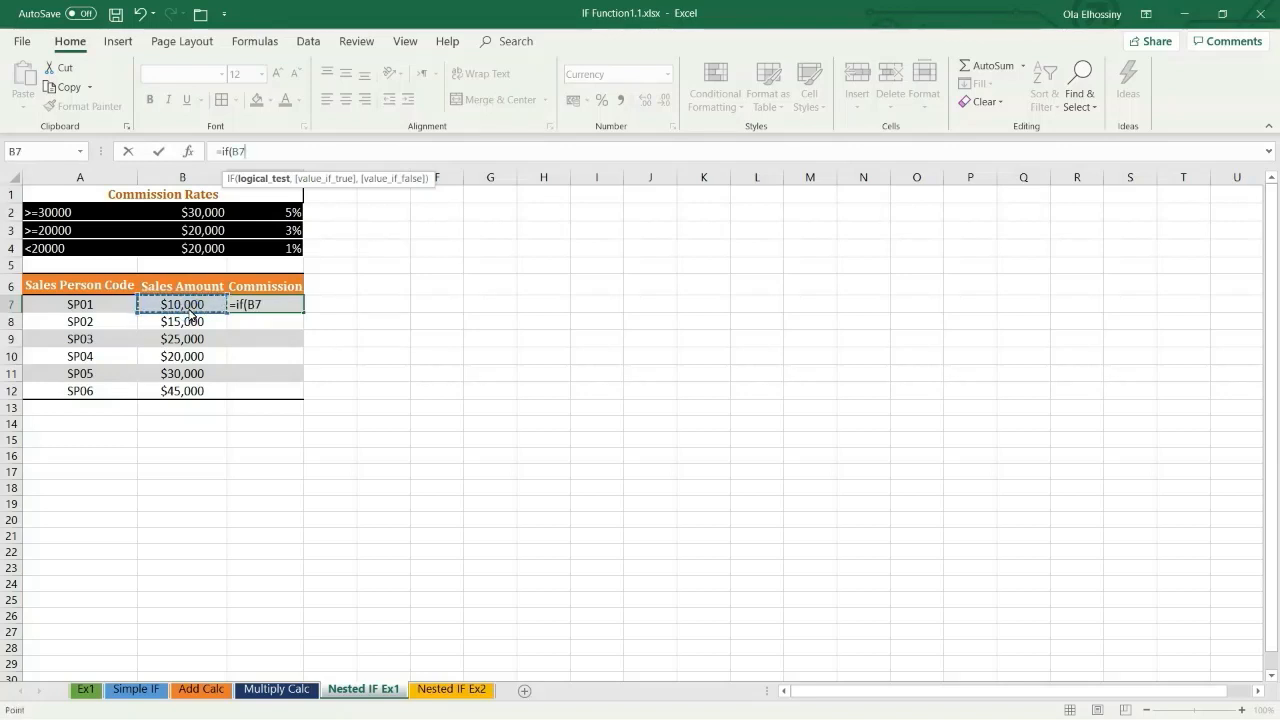
pyautogui.write('>=')
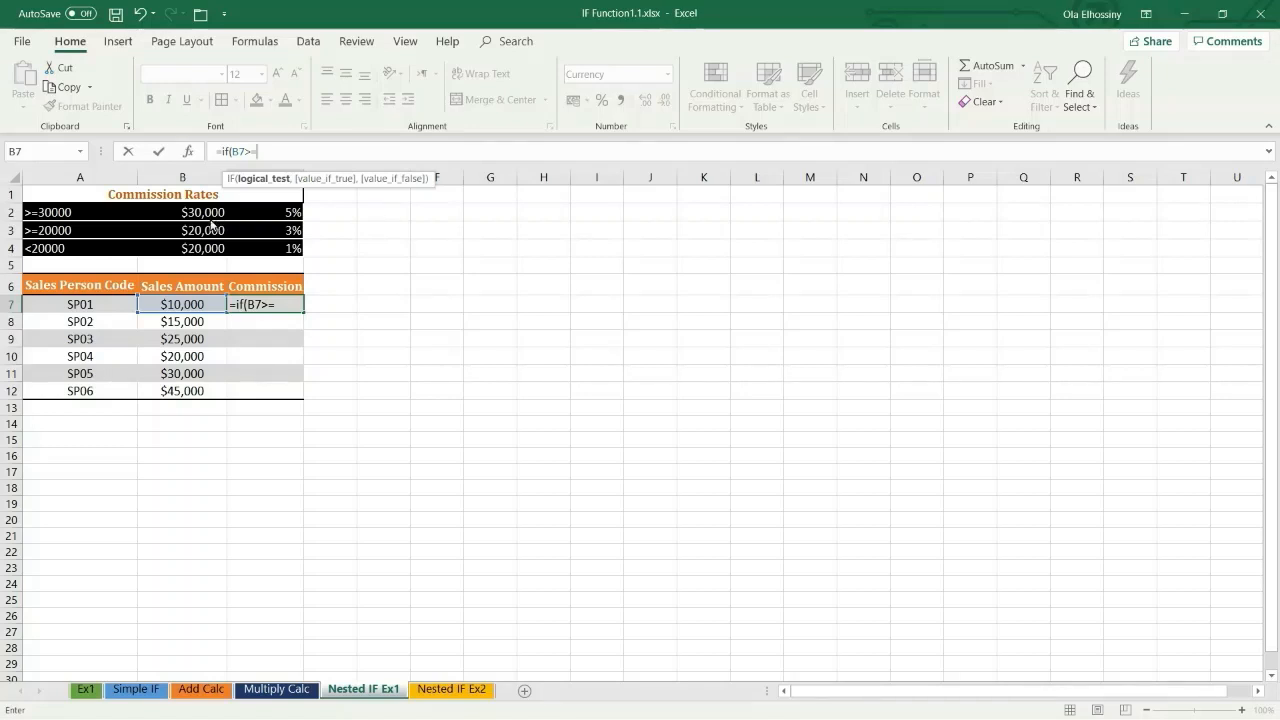
pyautogui.click(205, 216)
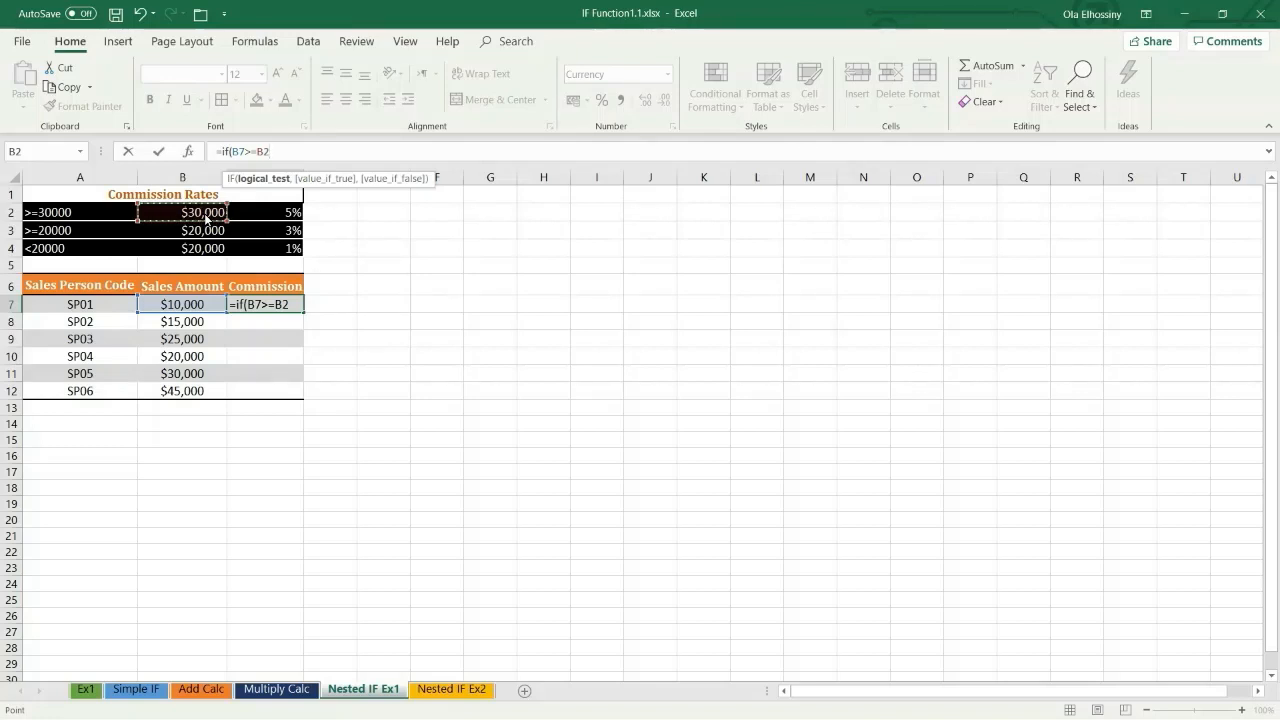
pyautogui.press('F4')
pyautogui.write(',')
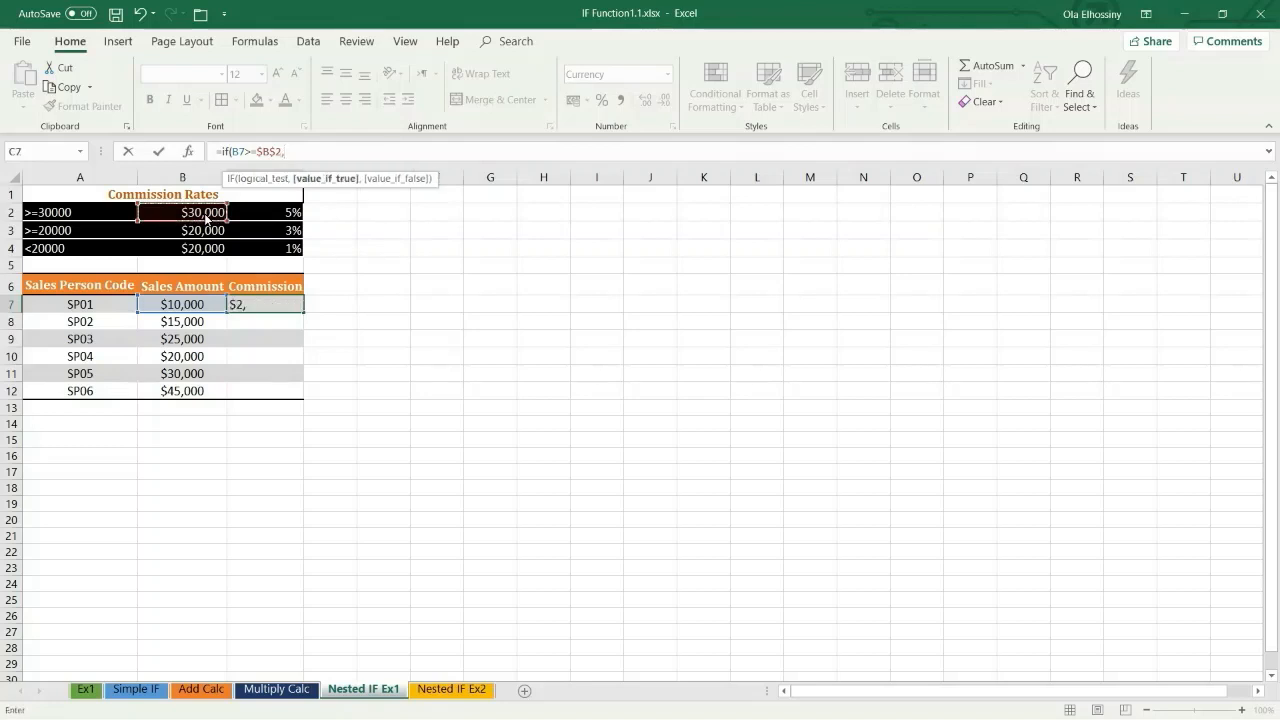
# Step: Return the 5% commission rate as the absolute reference $C$2 if the first test is true
pyautogui.click(265, 215)
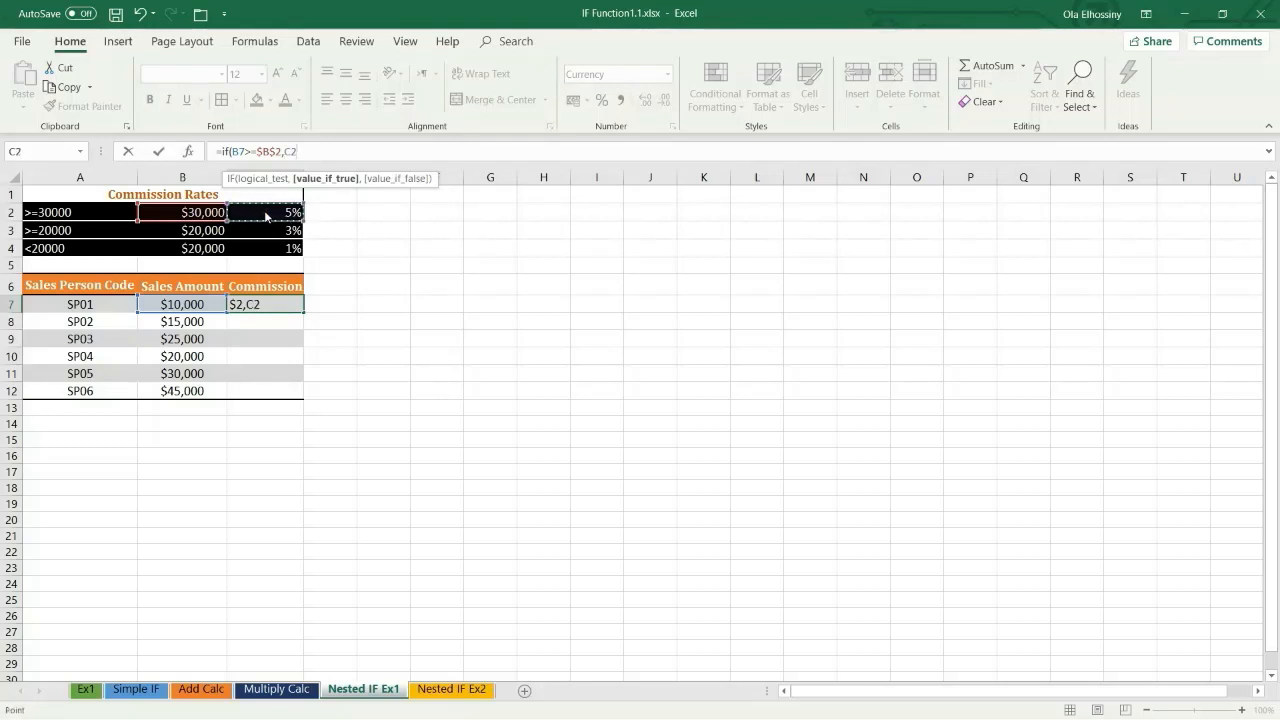
pyautogui.press('F4')
pyautogui.write(',')
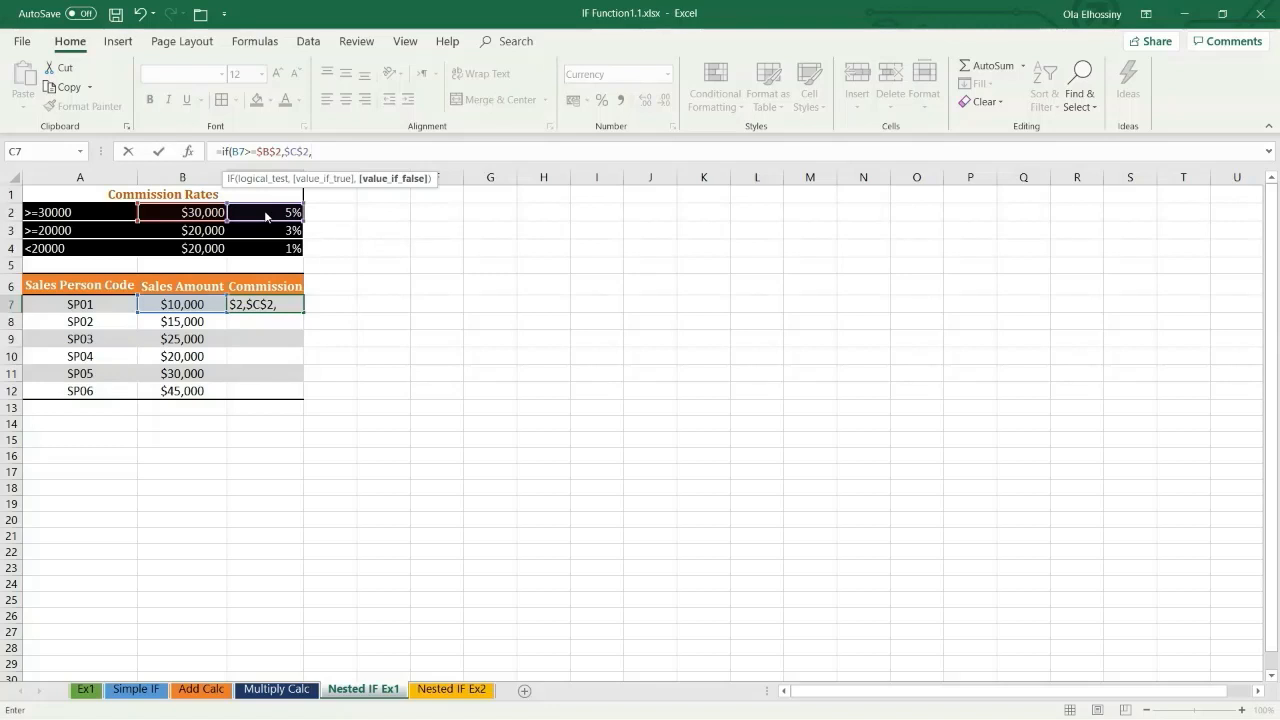
# Step: Nest a second IF as the value if false, testing B7>=$B$3 with an absolute threshold reference
pyautogui.write('if')
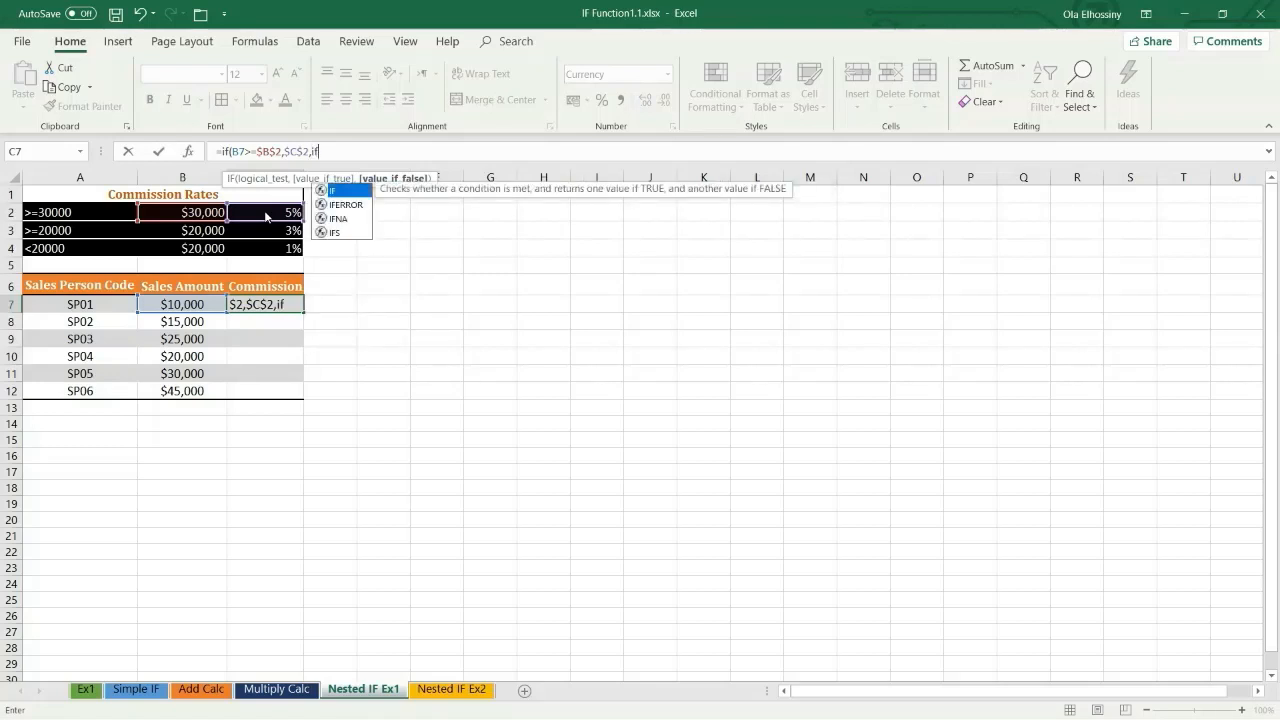
pyautogui.write('(')
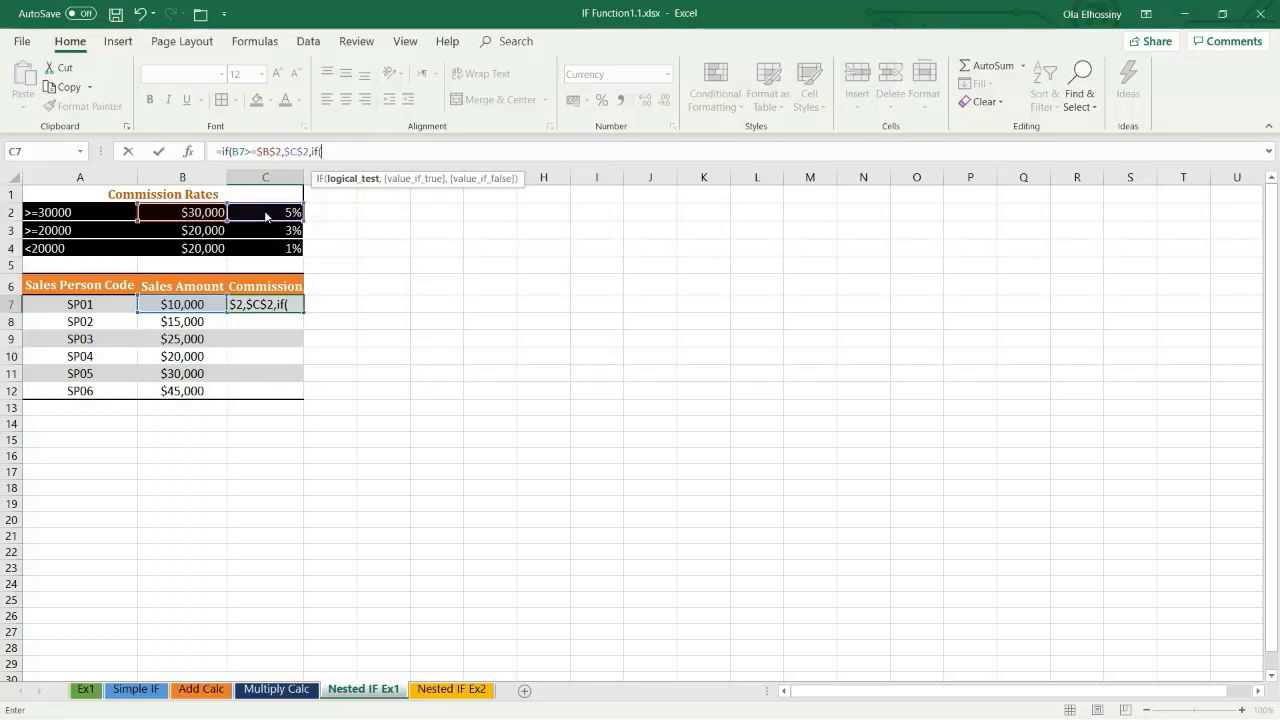
pyautogui.click(184, 311)
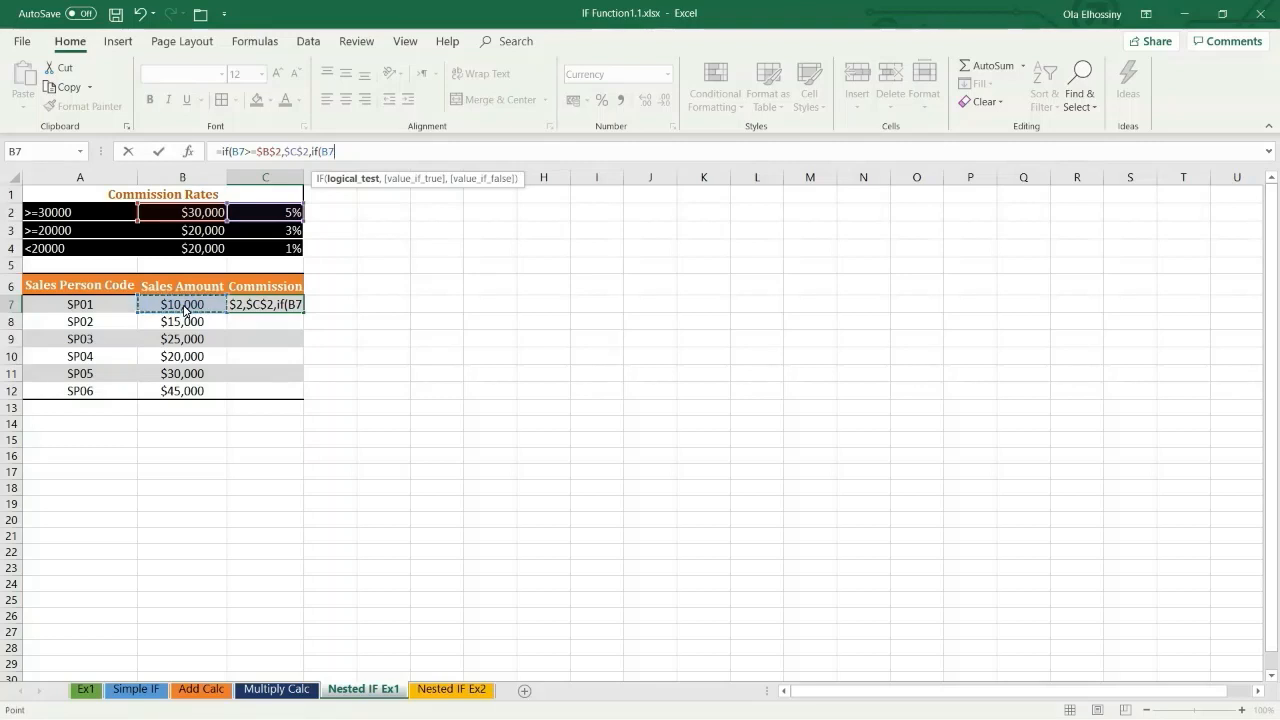
pyautogui.write('>=')
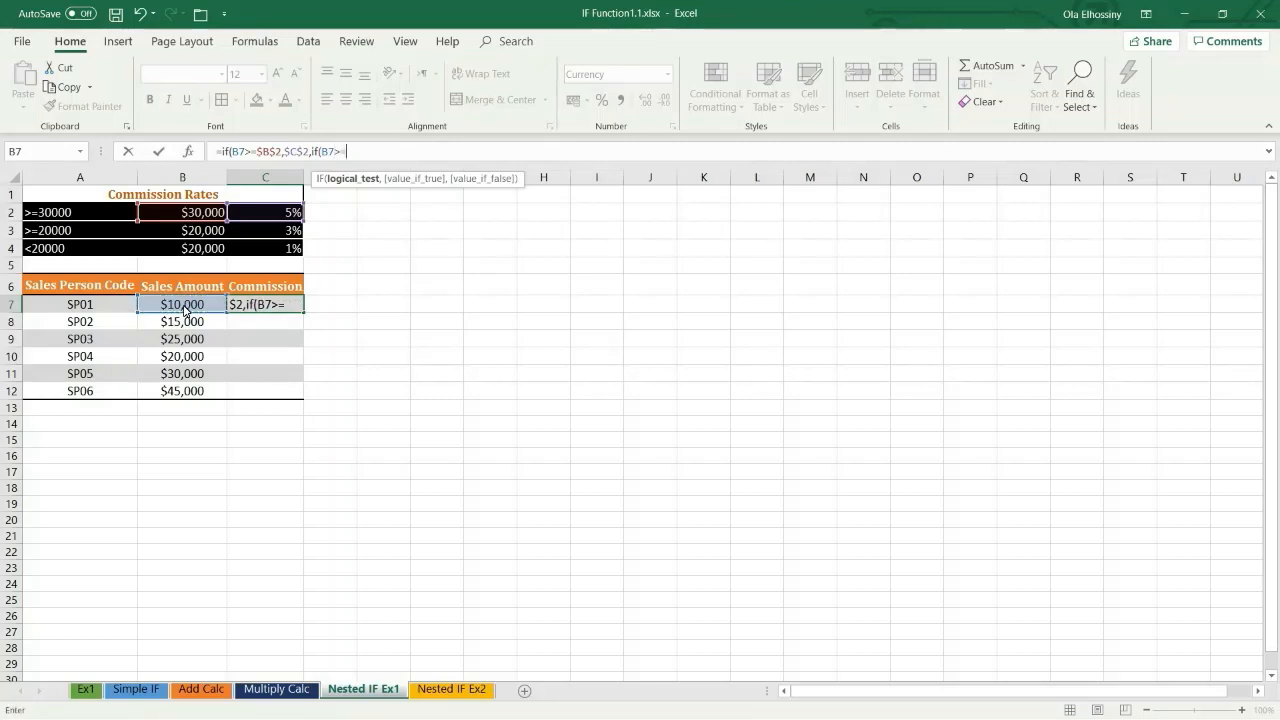
pyautogui.click(190, 240)
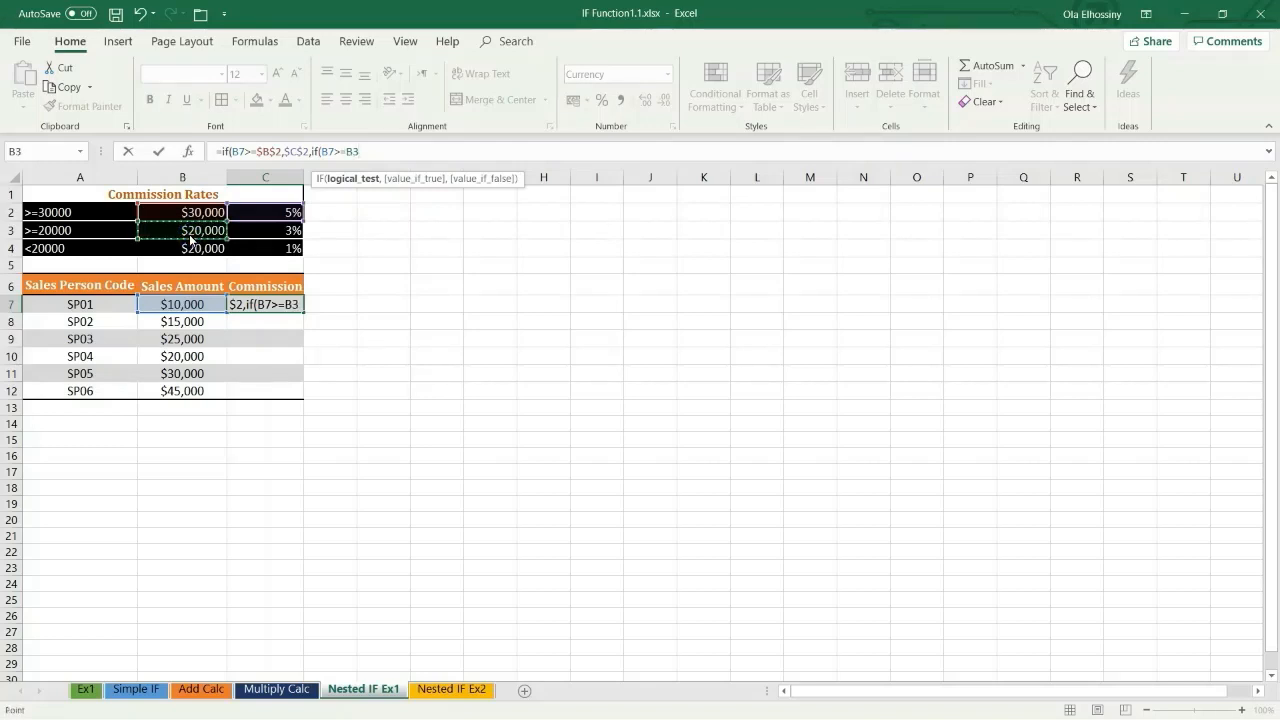
pyautogui.press('F4')
pyautogui.write(',')
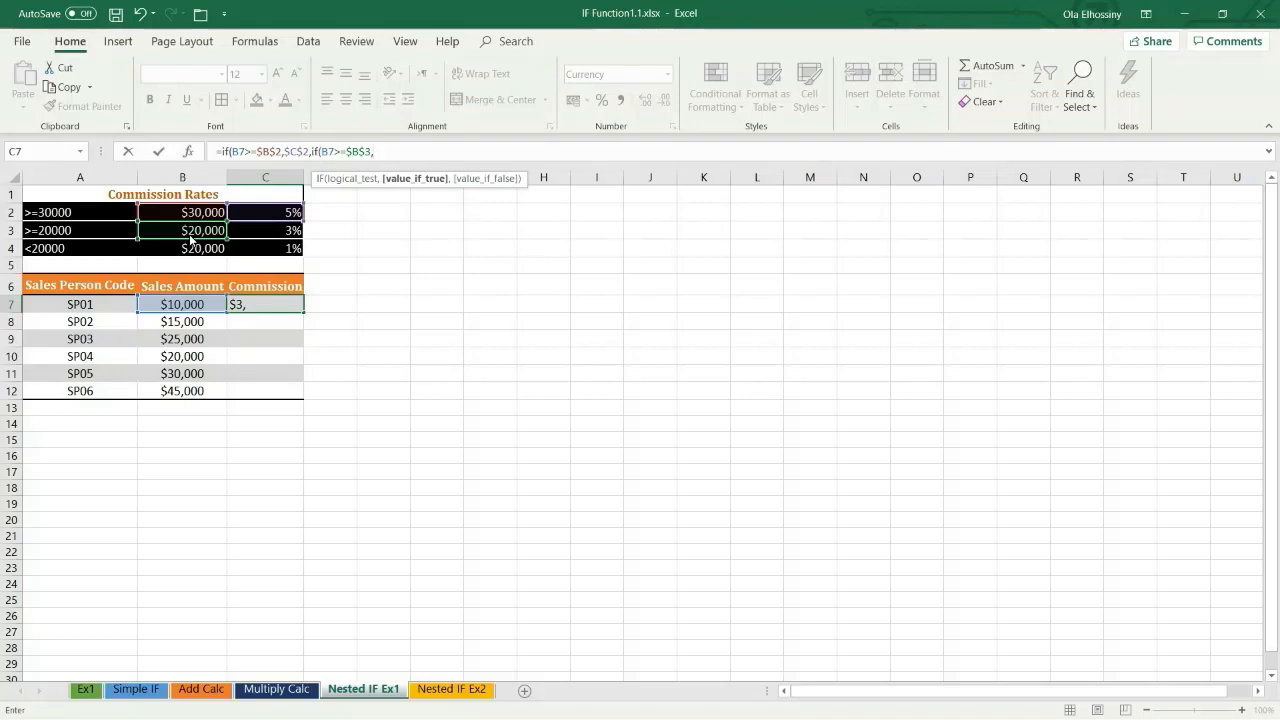
# Step: Return the absolute reference $C$3 if true and $C$4 if false, and close the nested IF
pyautogui.click(254, 236)
pyautogui.press('F4')
pyautogui.write(',')
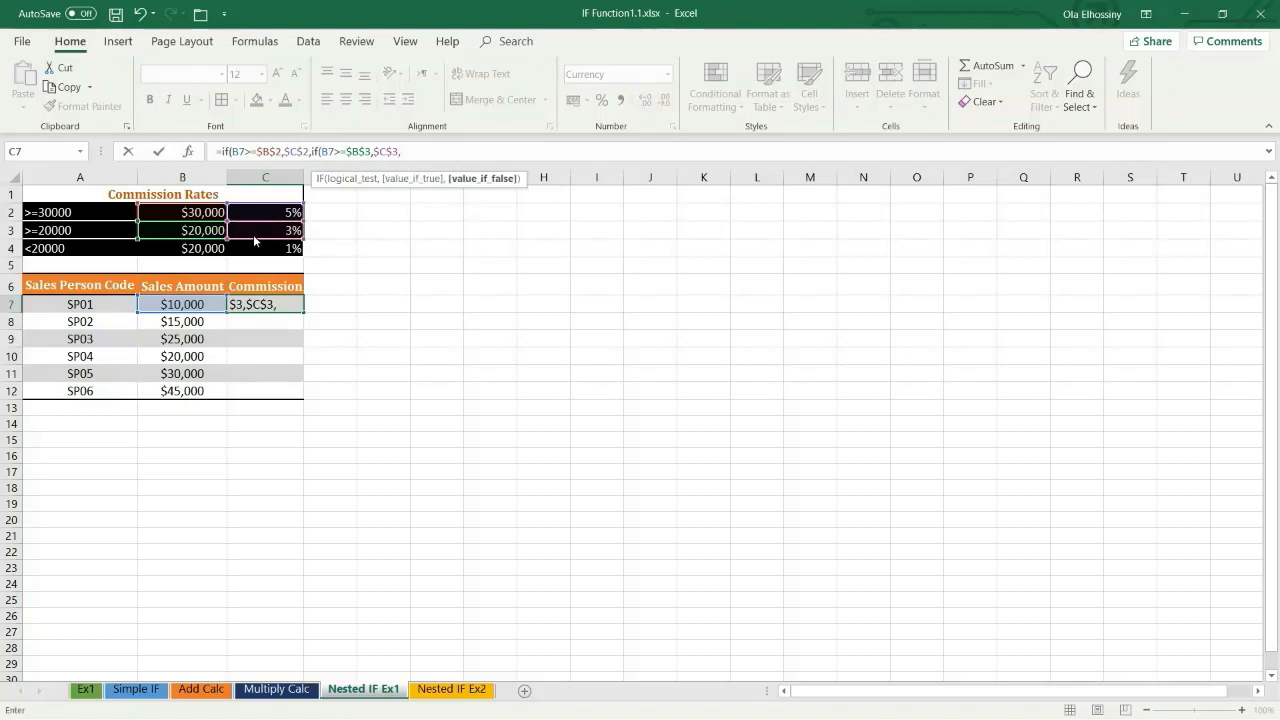
pyautogui.click(257, 250)
pyautogui.press('F4')
pyautogui.write(')')
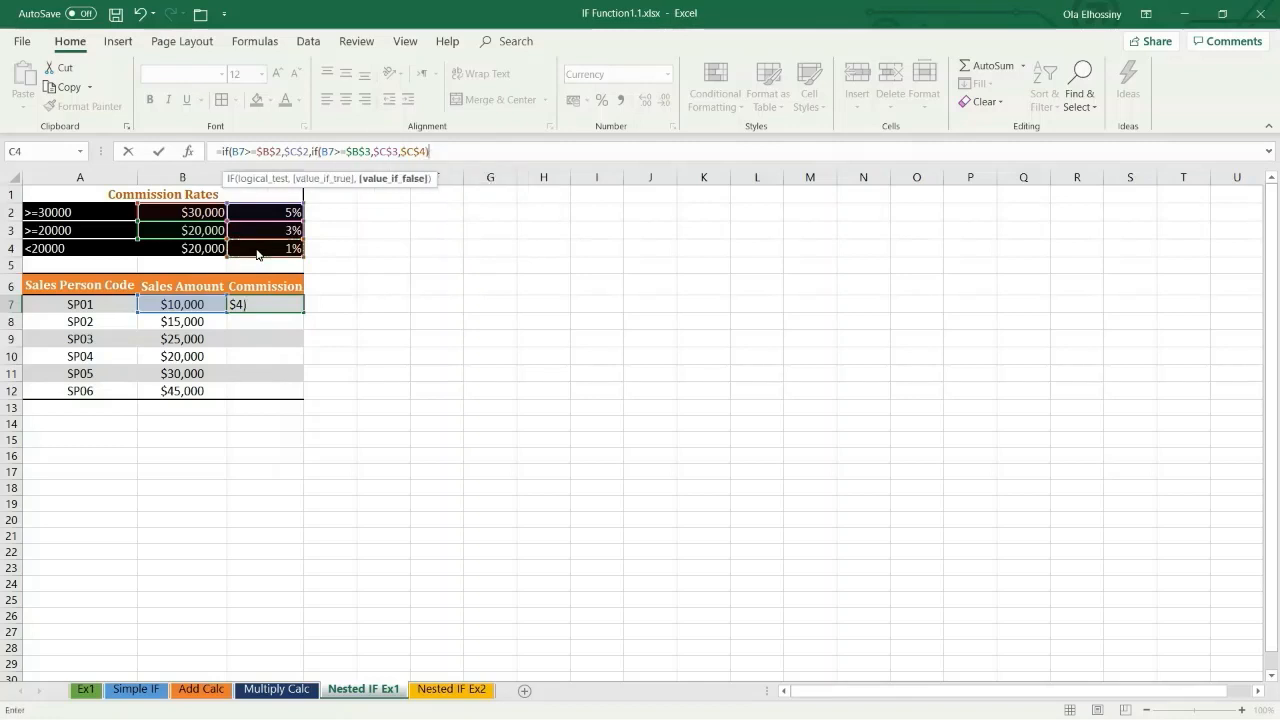
pyautogui.write(')')
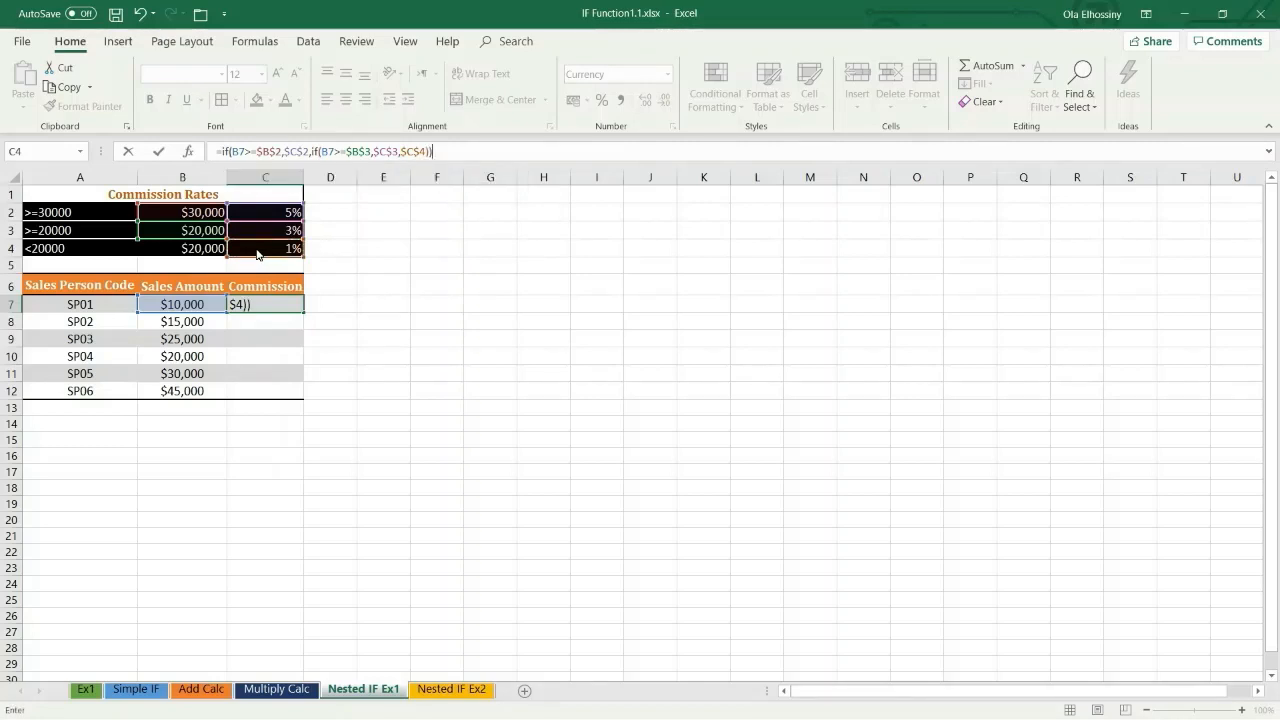
# Step: Close the outer IF, multiply the whole expression by the sales amount with B7* at its start, and enter the formula in C7
pyautogui.click(222, 153)
pyautogui.click(222, 152)
pyautogui.write('b')
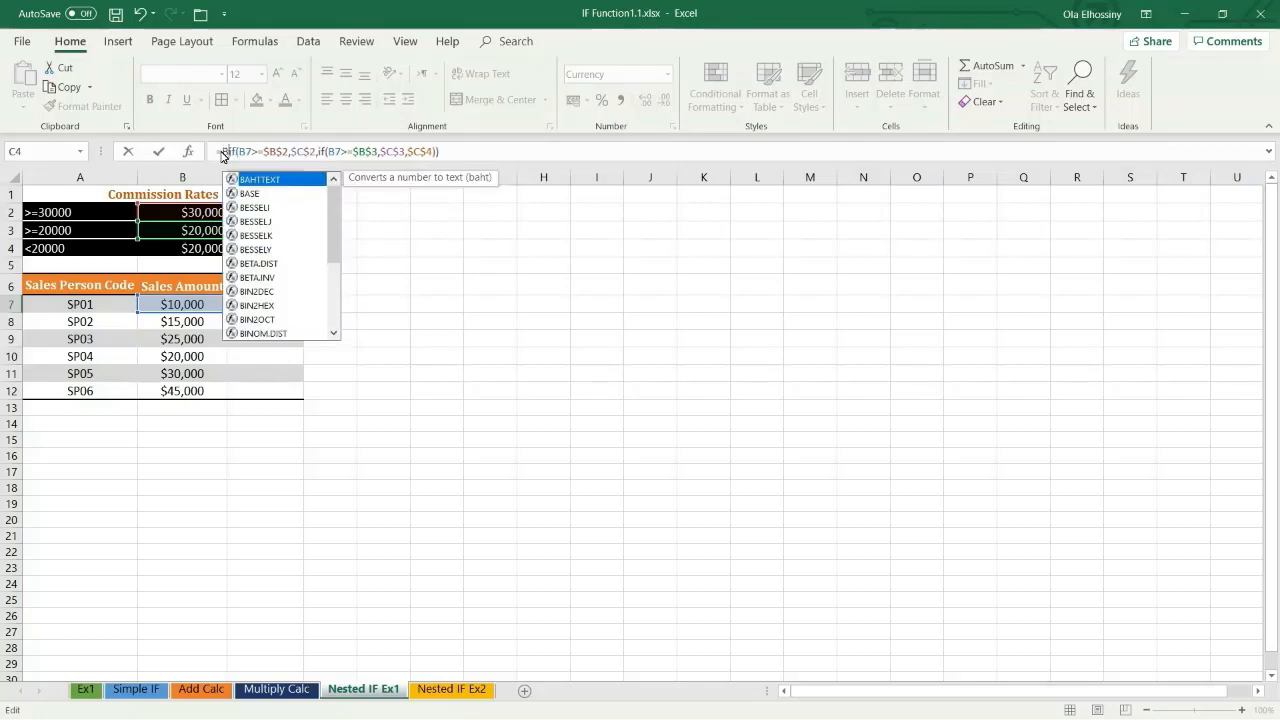
pyautogui.write('7*')
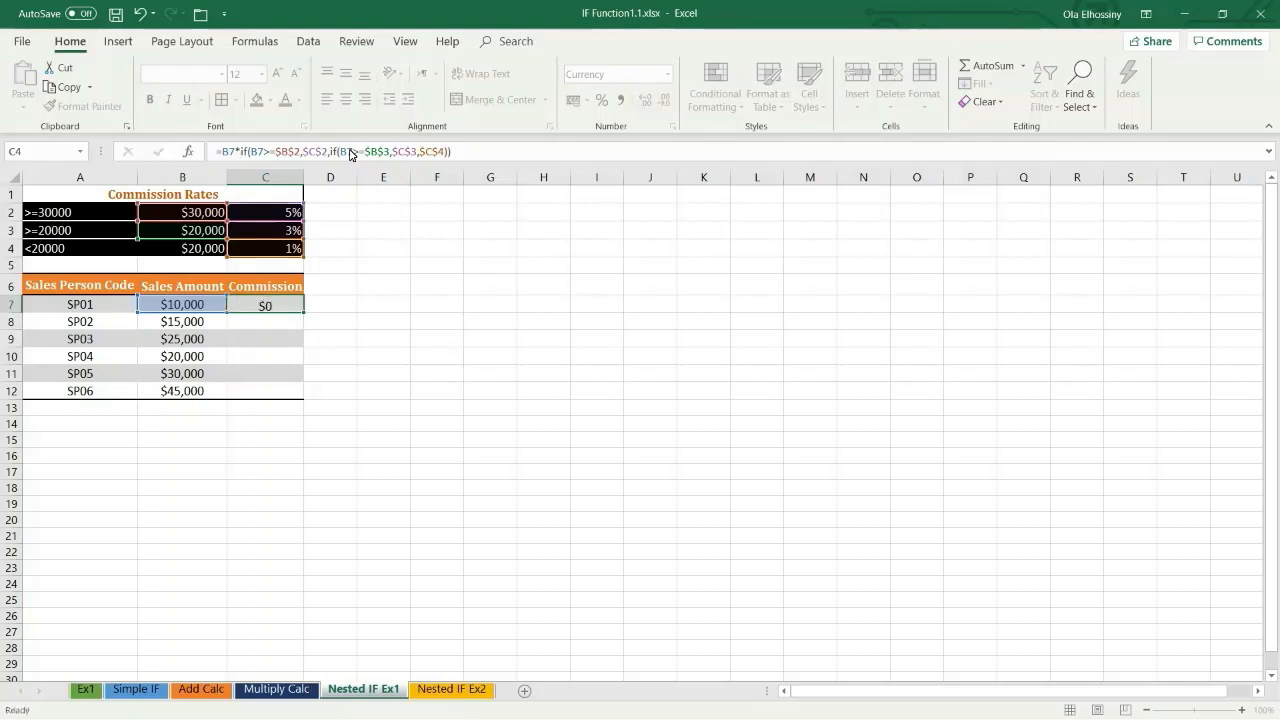
pyautogui.press('Return')
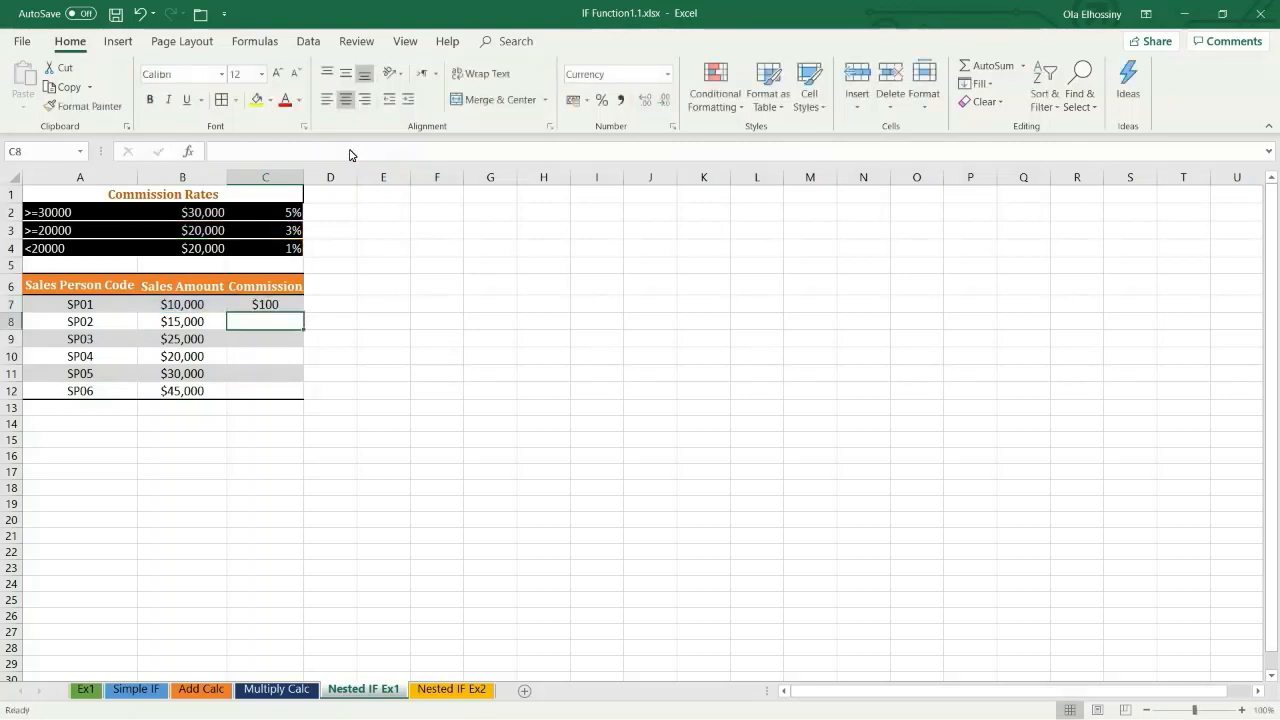
# Step: Fill the commission formula from C7 down through C12 for the remaining sales people
pyautogui.click(283, 307)
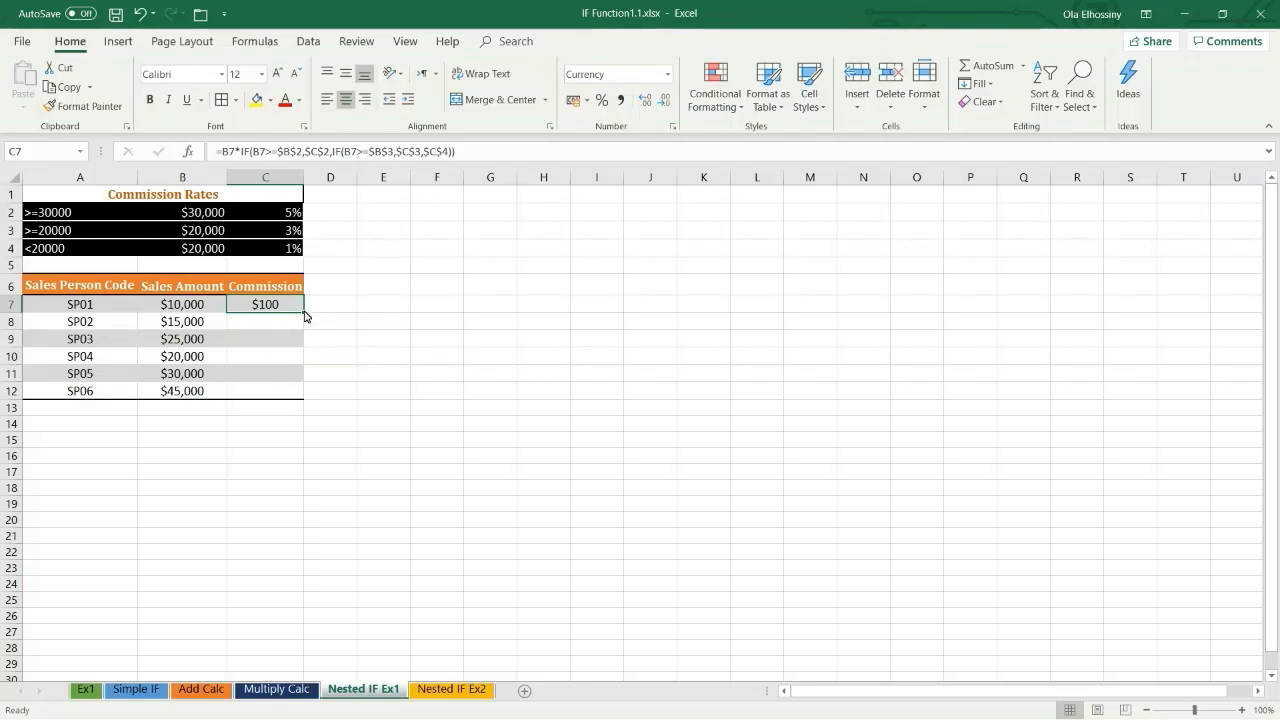
pyautogui.doubleClick(303, 313)
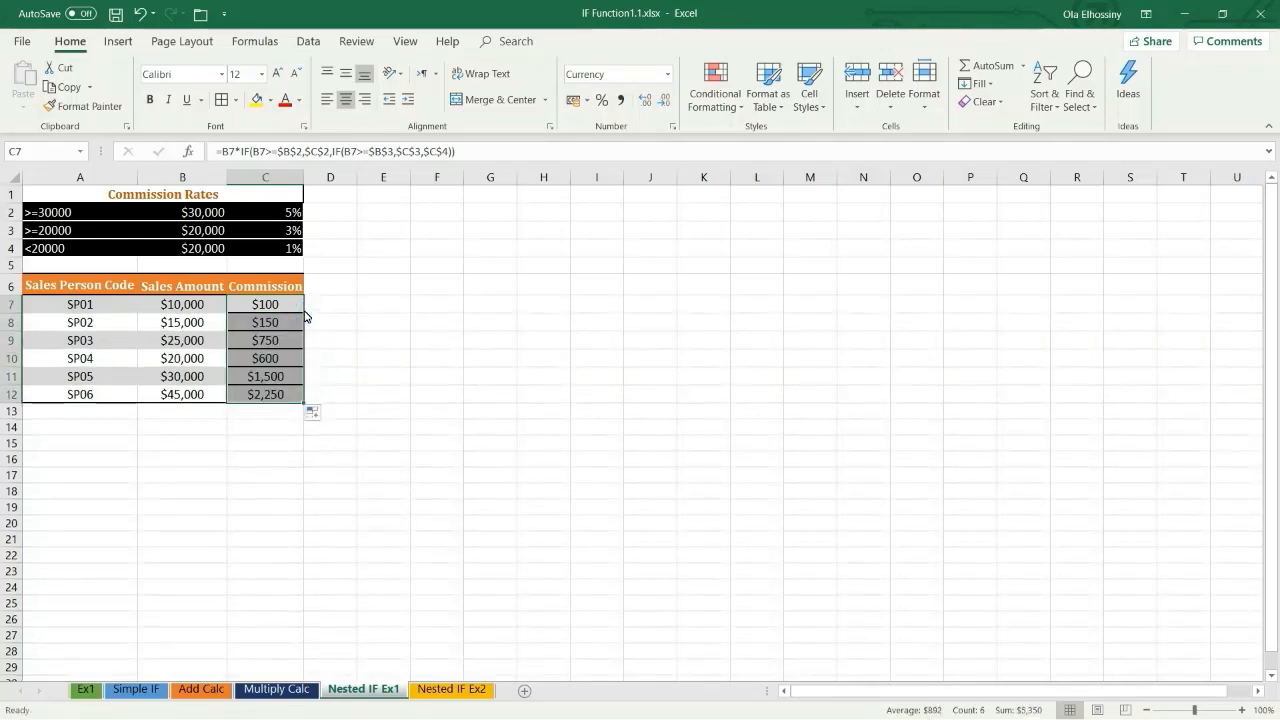
pyautogui.click(428, 320)
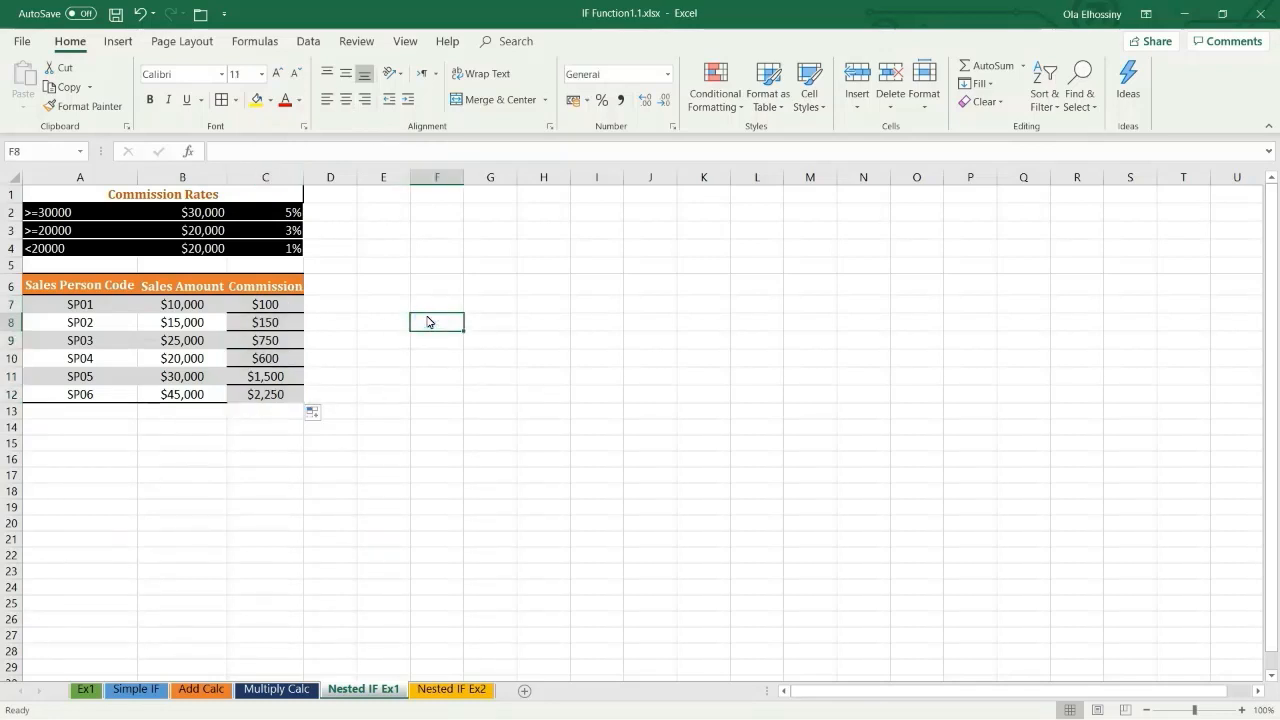